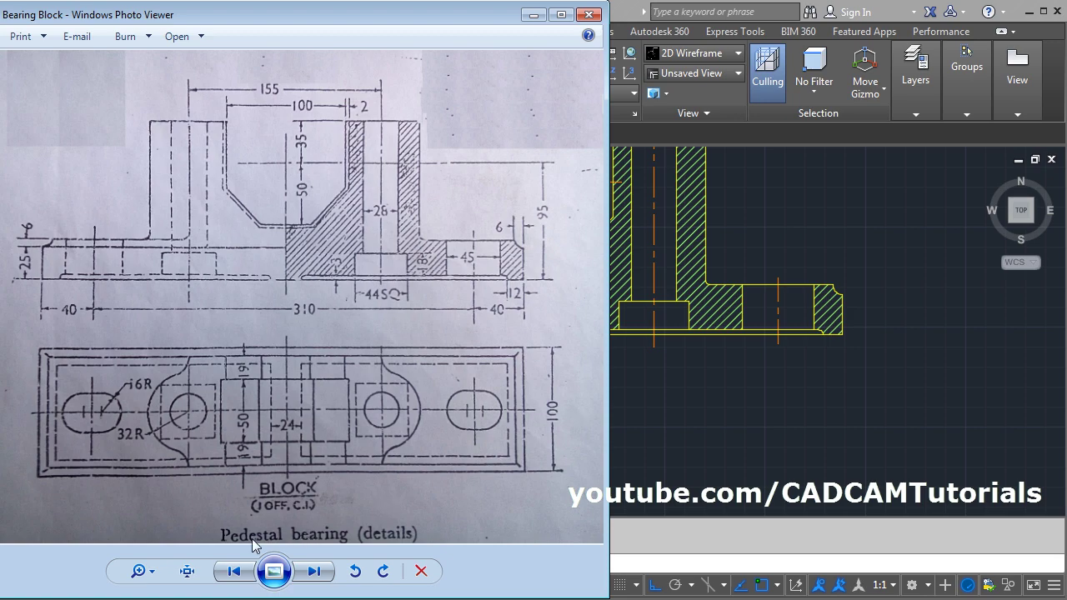
# Step: Zoom to extents so the whole Pedestal Bearing drawing fills the view
pyautogui.middleClick(737, 388)
pyautogui.middleClick(737, 388)
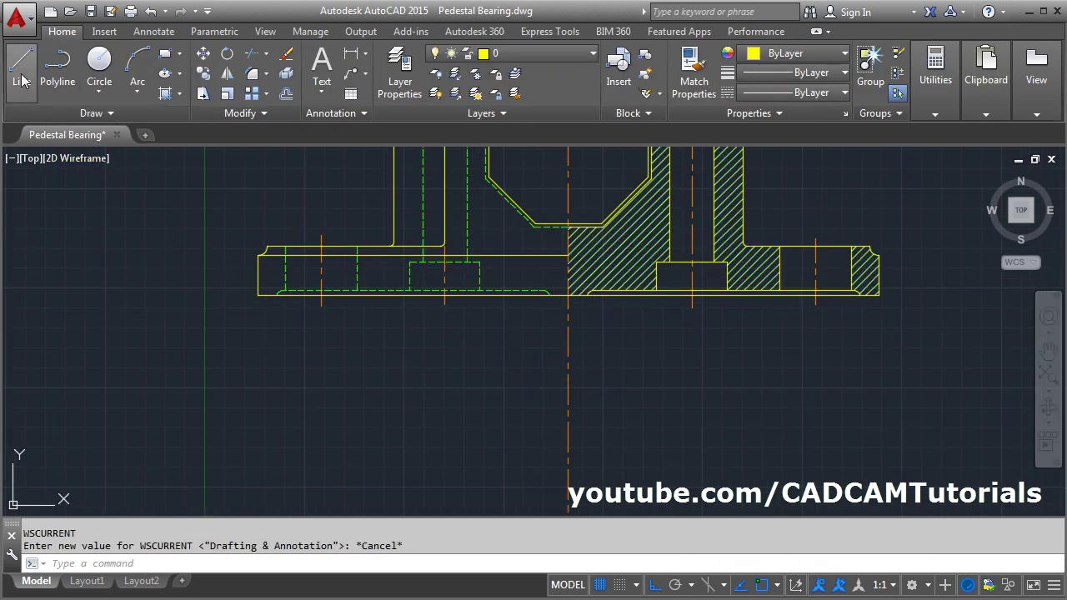
# Step: Draw a closed 390 by 100 line outline below the front view's left end, undoing one misplaced segment
pyautogui.click(22, 75)
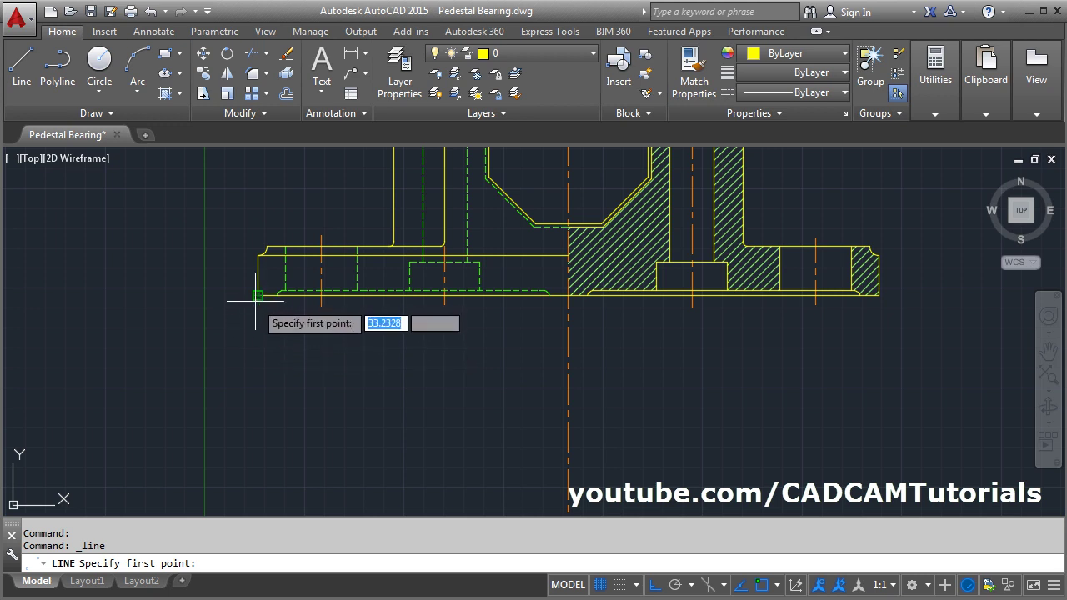
pyautogui.click(258, 350)
pyautogui.click(871, 361)
pyautogui.write('u')
pyautogui.press('Return')
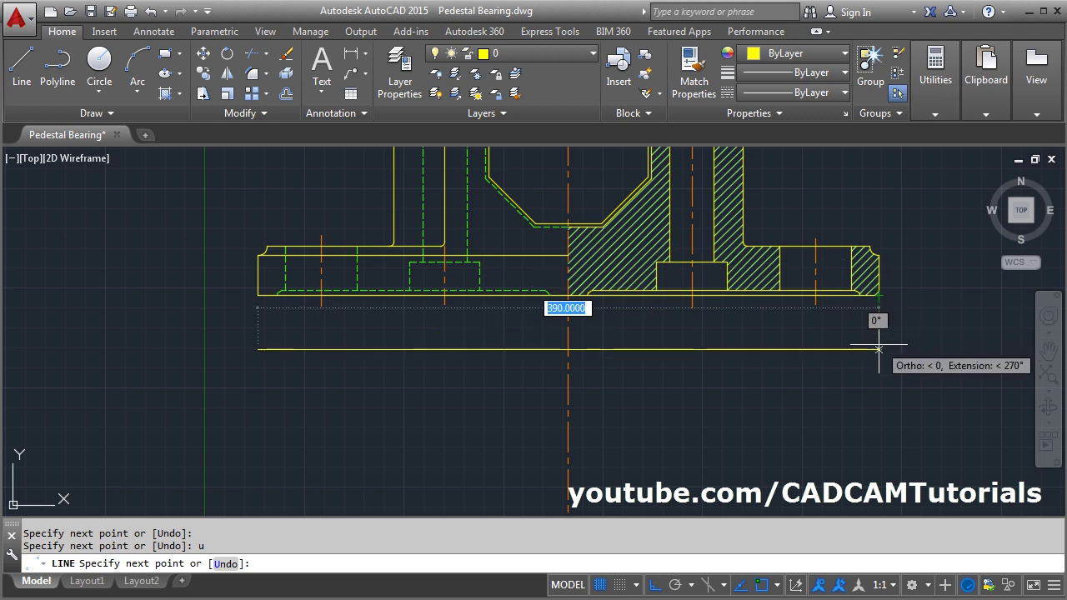
pyautogui.click(879, 350)
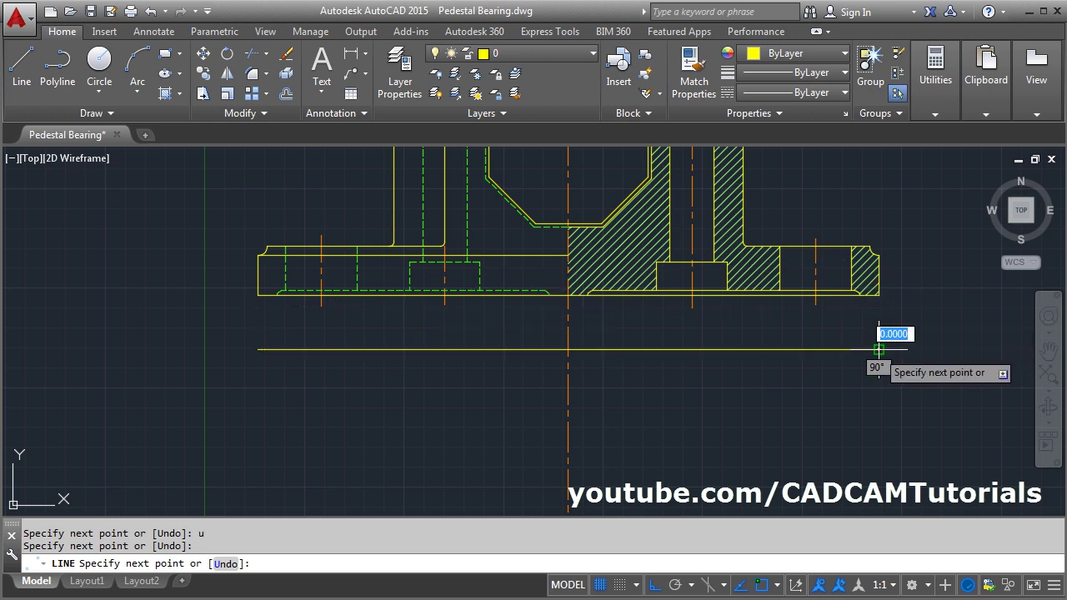
pyautogui.write('1')
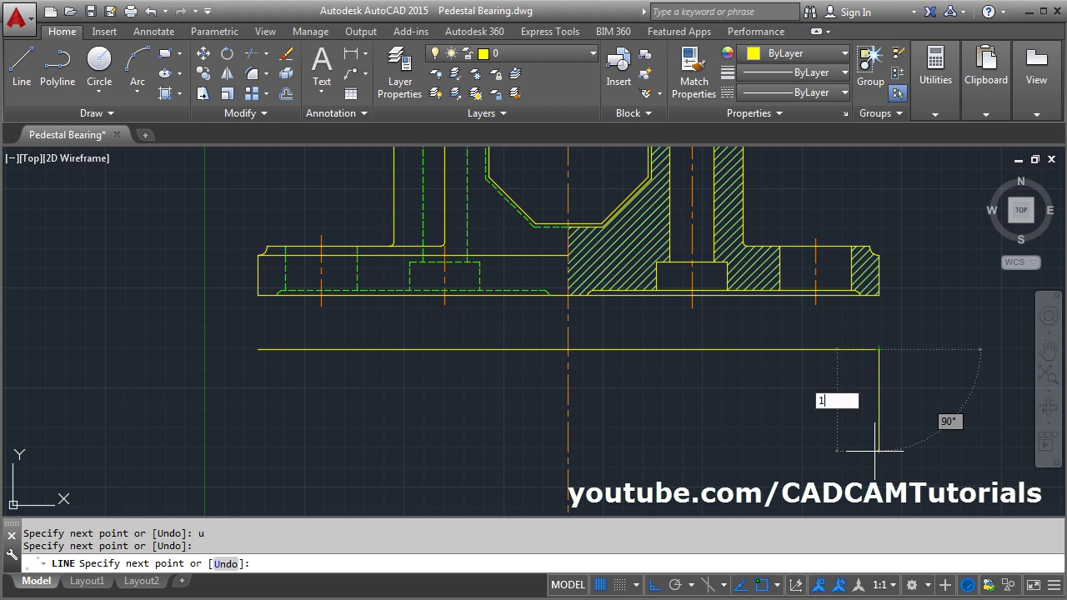
pyautogui.write('00')
pyautogui.press('Return')
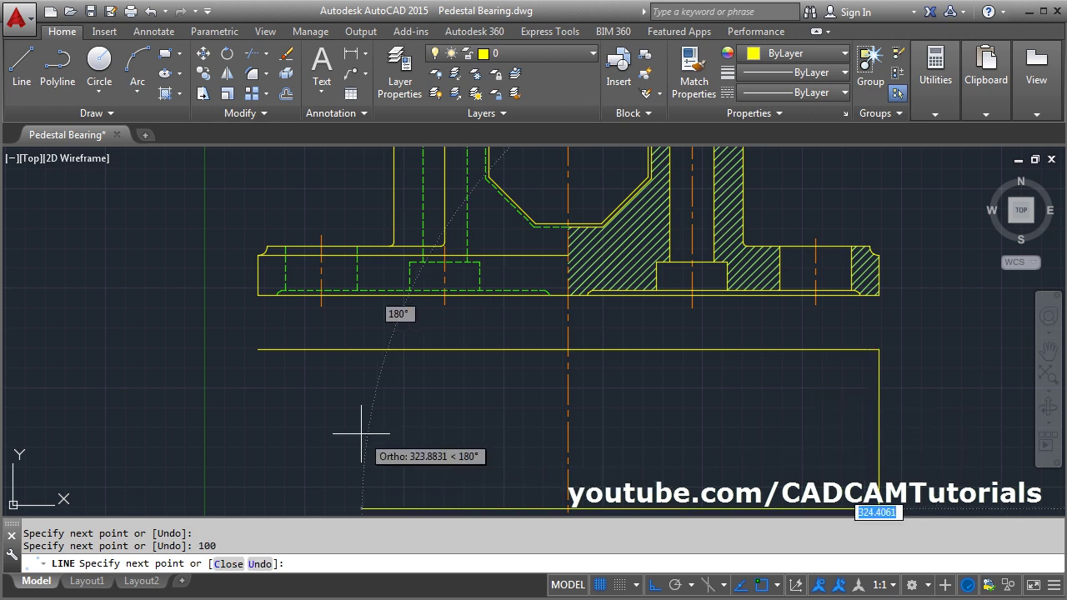
pyautogui.click(258, 380)
pyautogui.click(258, 349)
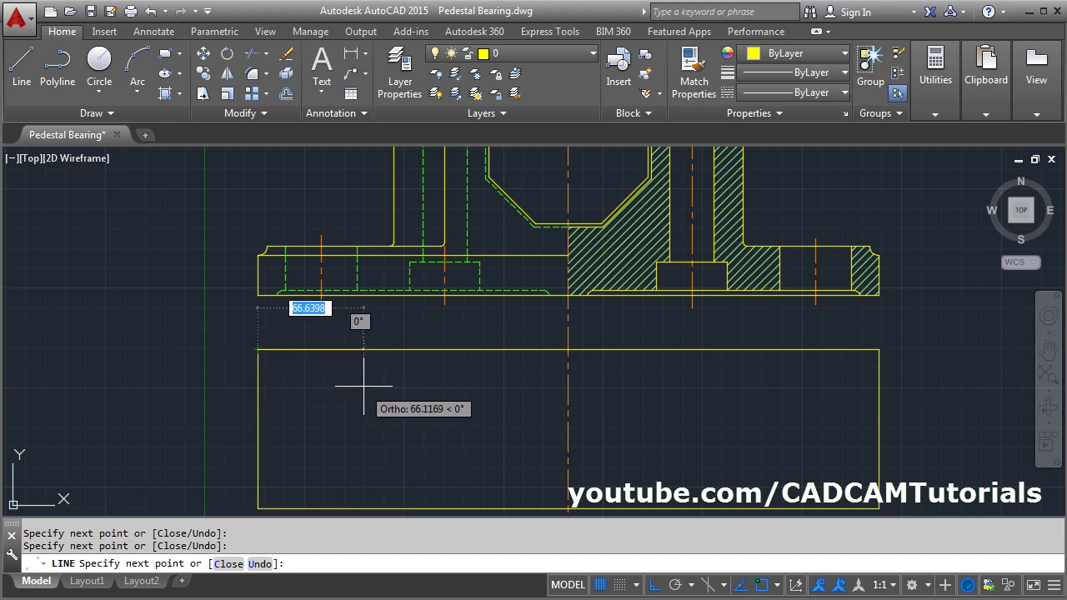
pyautogui.press('Return')
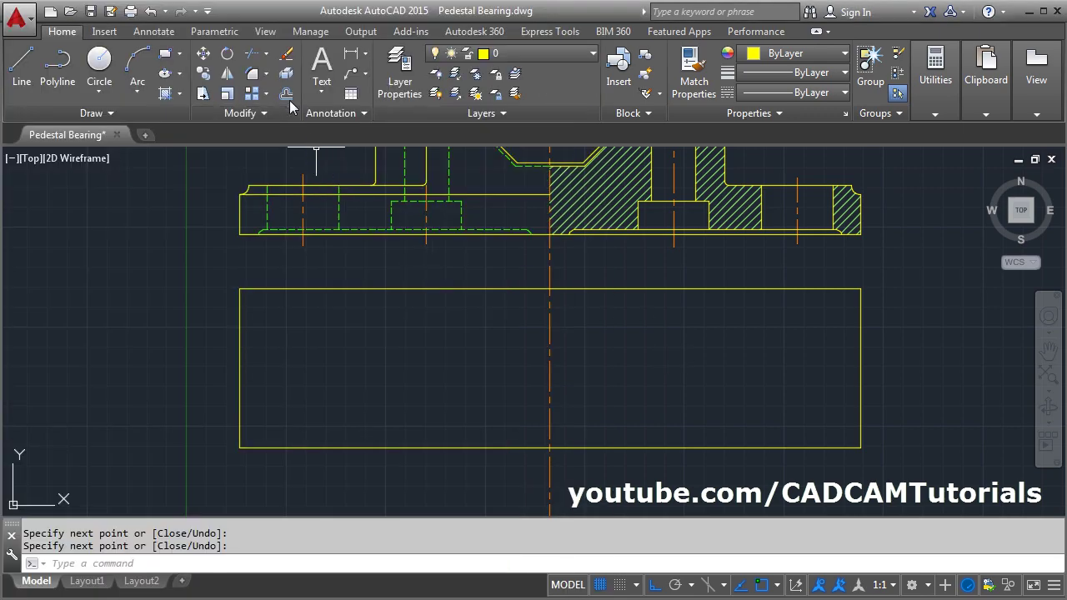
# Step: Offset the rectangle's top, right and bottom edges 6 units inward
pyautogui.click(286, 93)
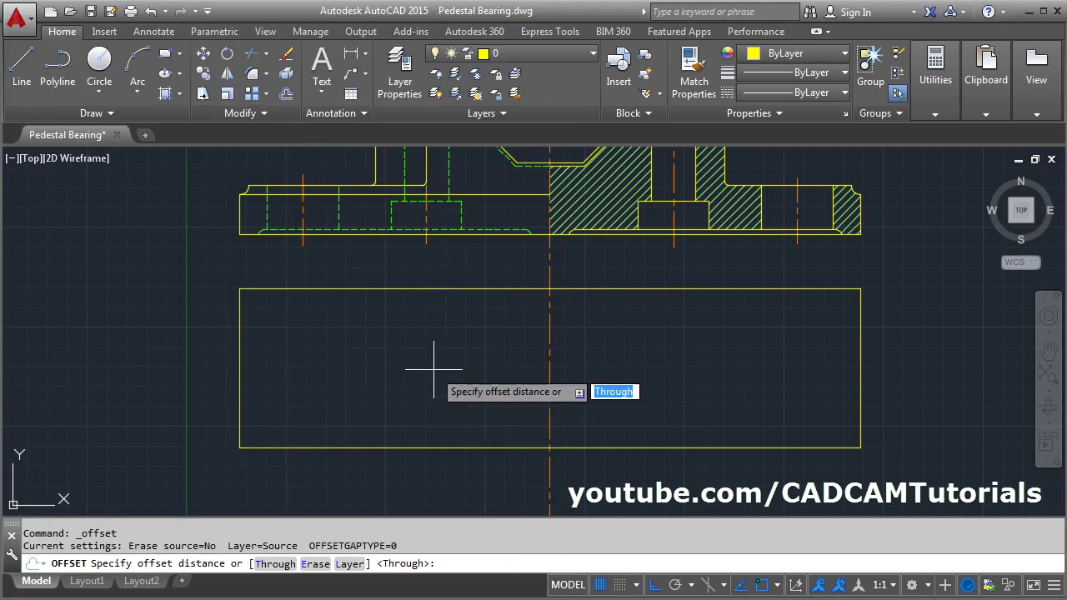
pyautogui.write('6')
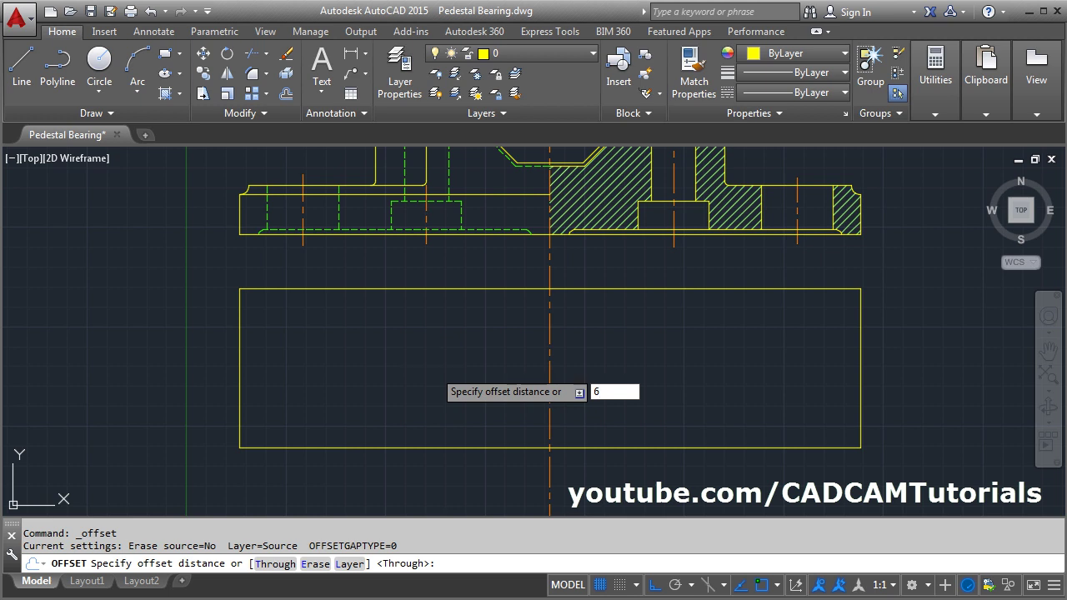
pyautogui.press('Return')
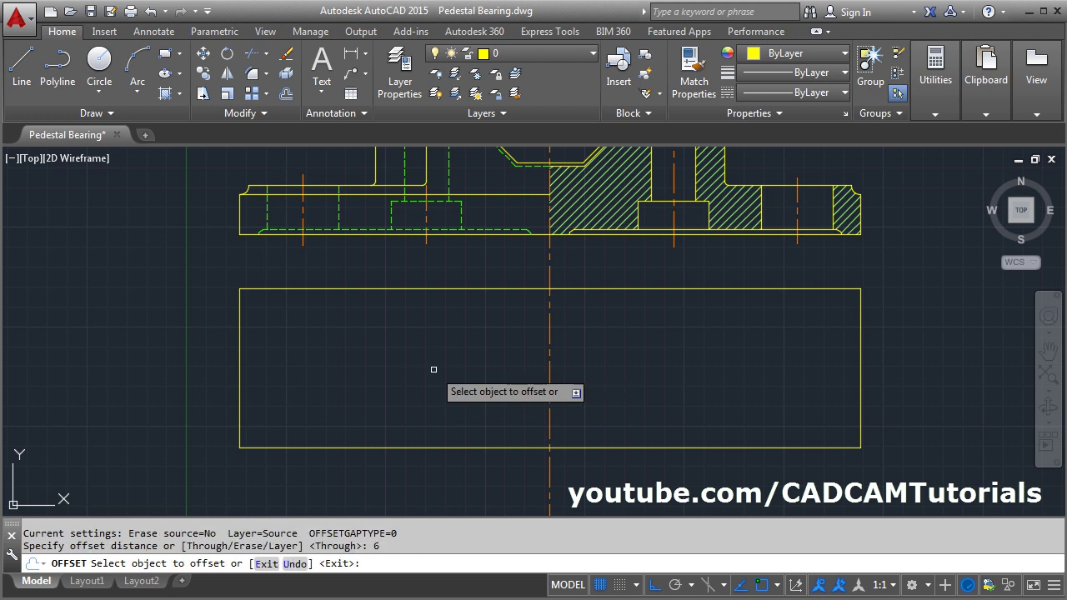
pyautogui.click(741, 288)
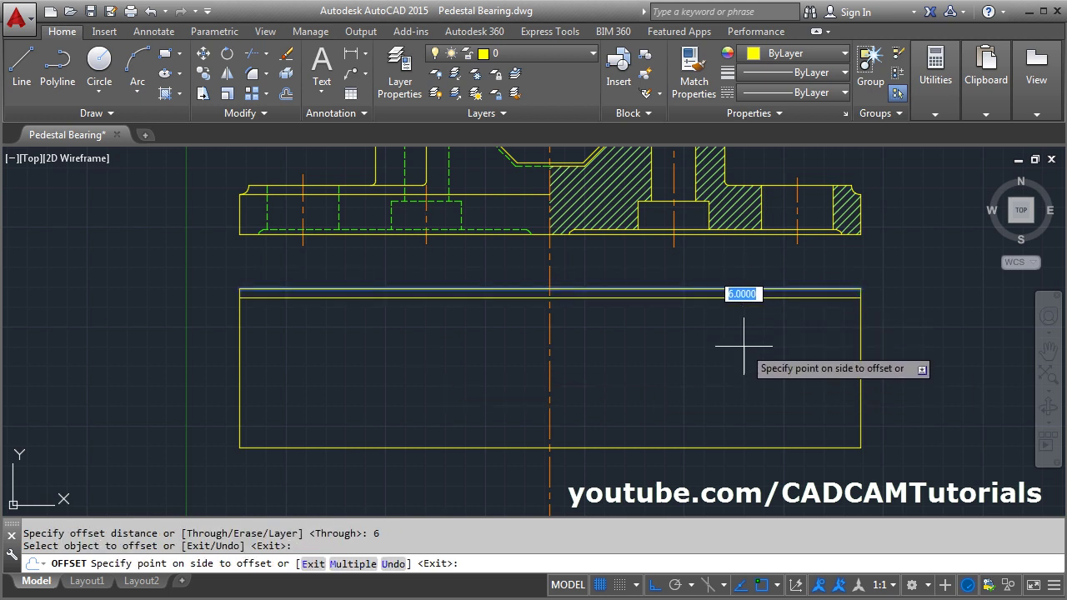
pyautogui.click(744, 345)
pyautogui.click(861, 364)
pyautogui.click(781, 362)
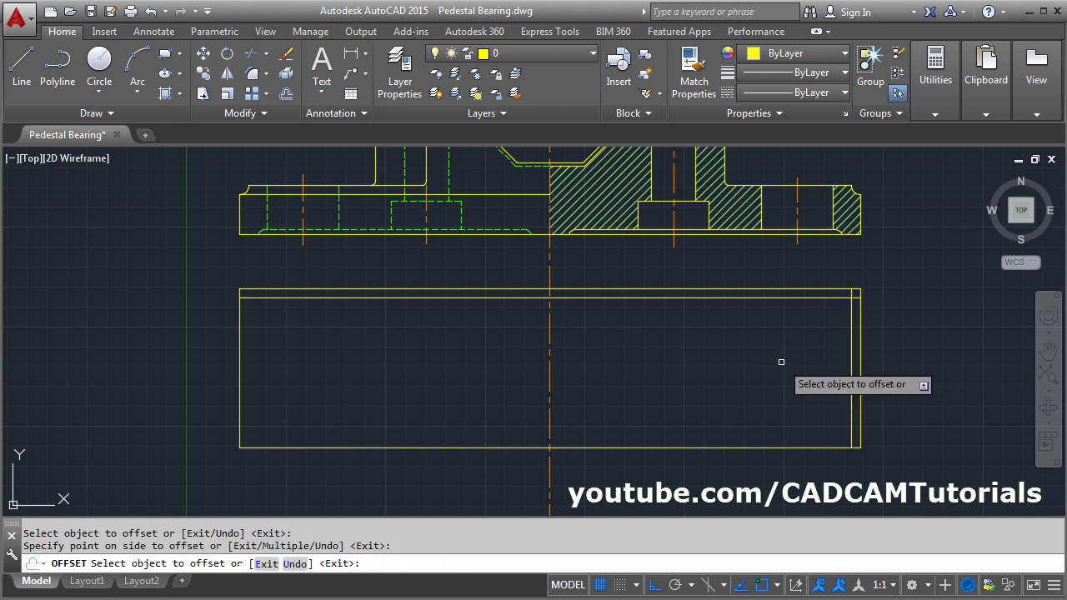
pyautogui.click(749, 447)
pyautogui.click(746, 407)
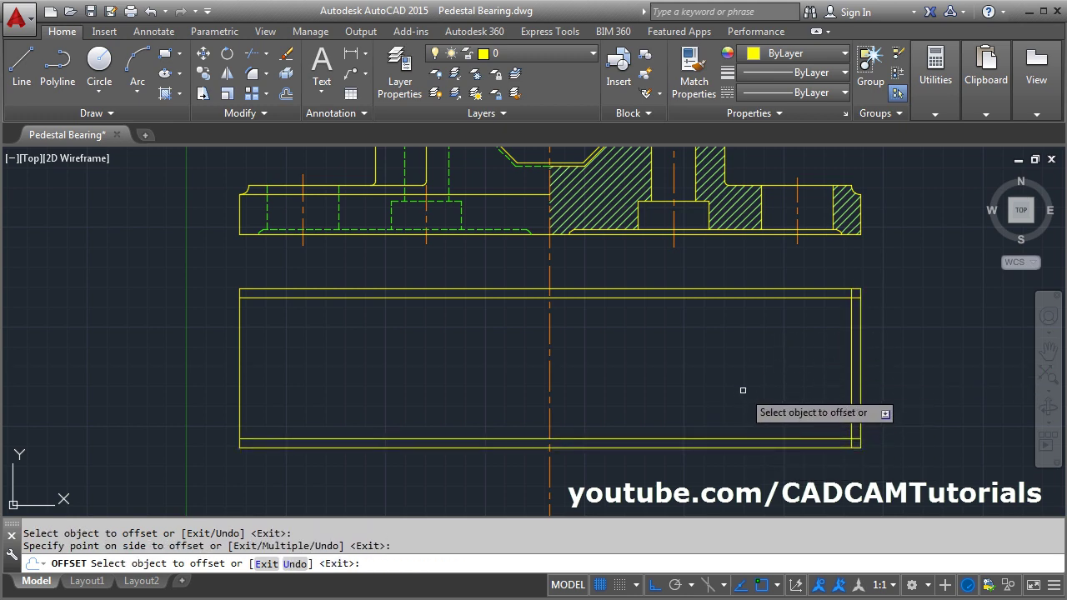
pyautogui.press('Return')
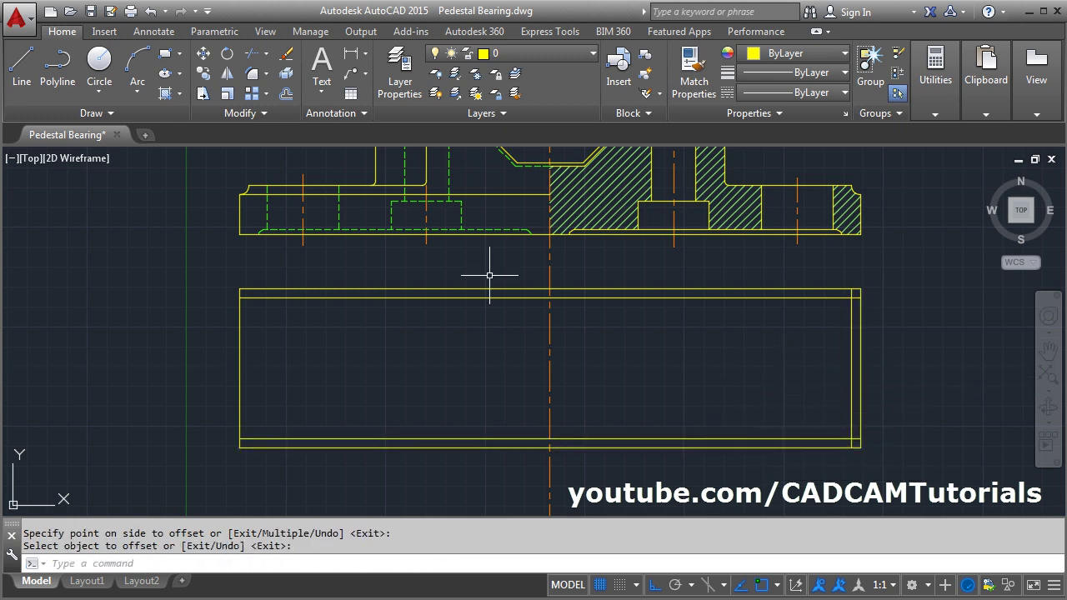
pyautogui.hotkey('alt', 'Tab')
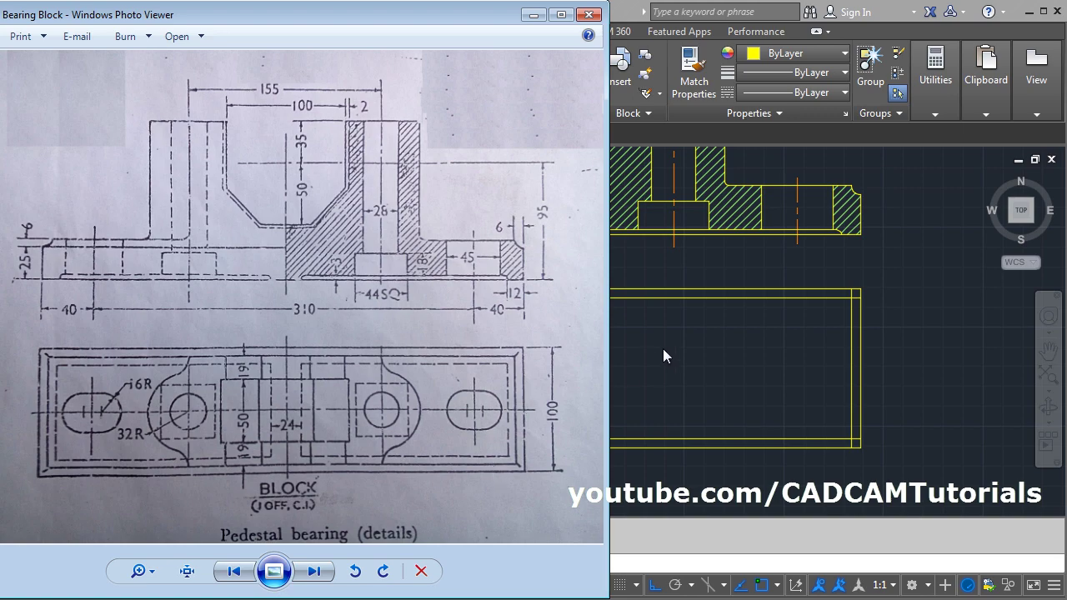
pyautogui.hotkey('alt', 'Tab')
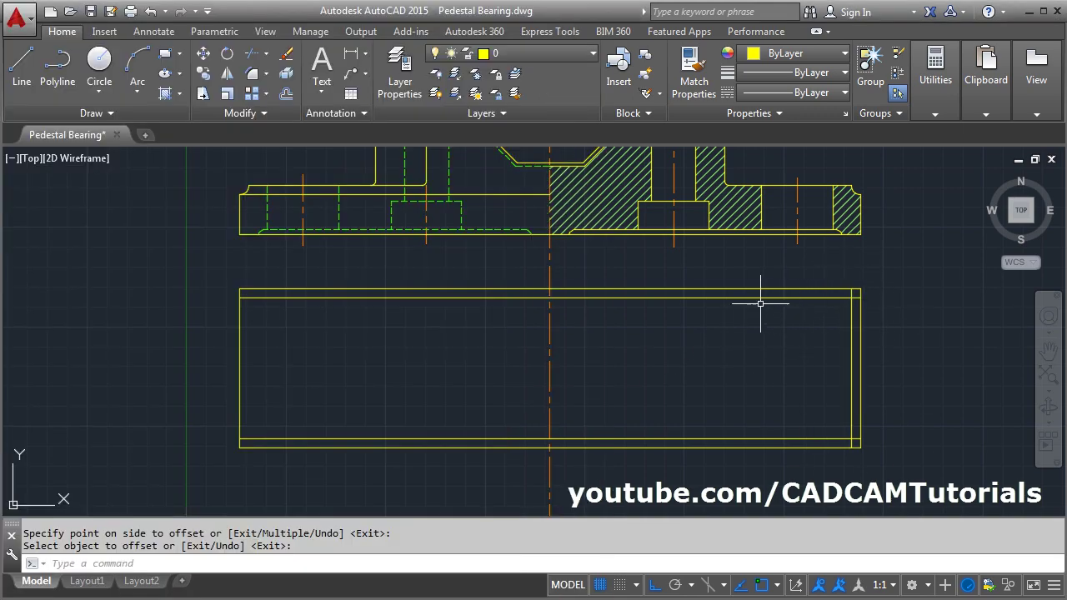
# Step: Fillet the inner top and inner bottom lines to the inner right line at zero radius
pyautogui.click(253, 75)
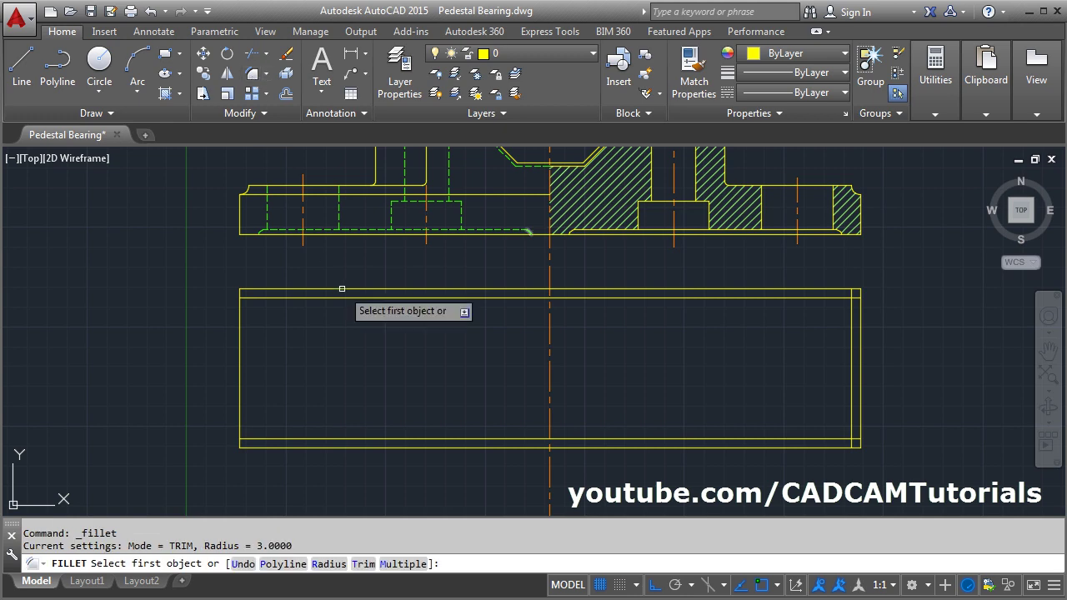
pyautogui.scroll(4, 873, 295)
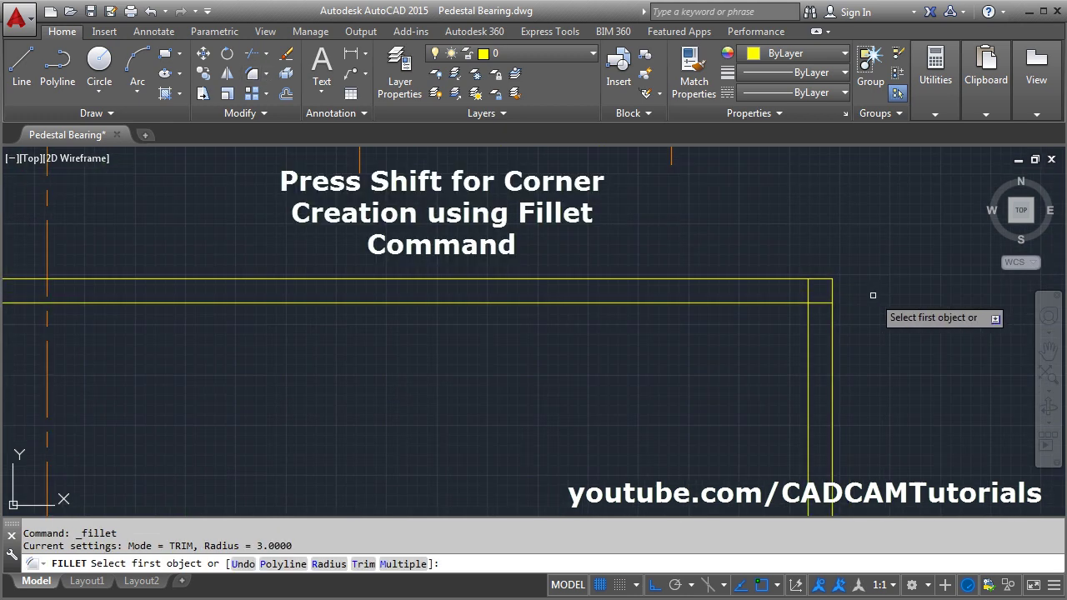
pyautogui.click(756, 302)
pyautogui.click(808, 341)
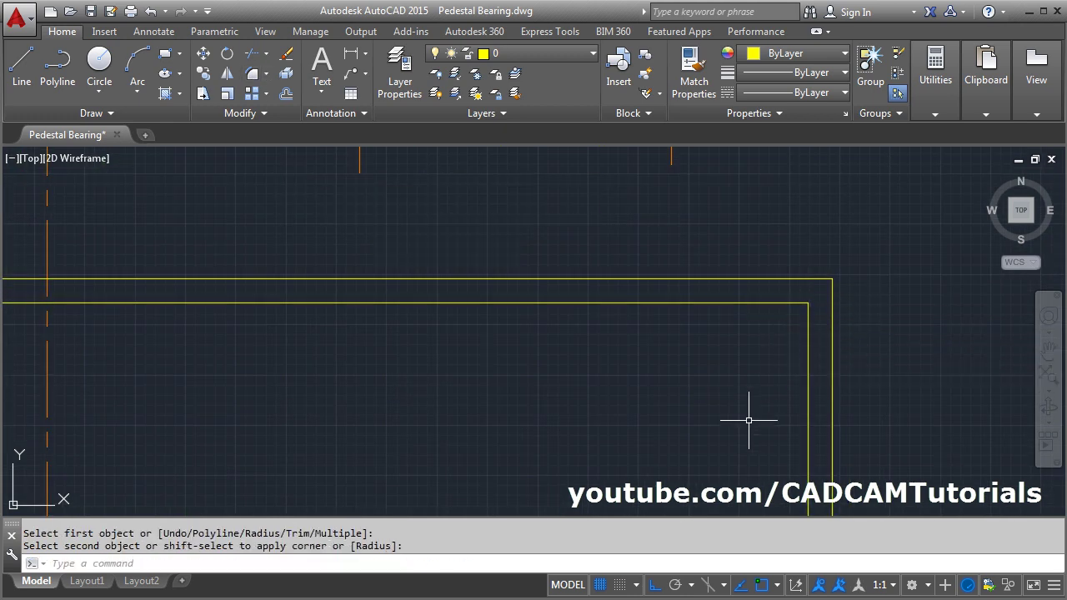
pyautogui.scroll(-2, 745, 350)
pyautogui.moveTo(751, 401)
pyautogui.mouseDown(button='middle')
pyautogui.moveTo(752, 295)
pyautogui.moveTo(685, 373)
pyautogui.mouseUp(button='middle')
pyautogui.press('Return')
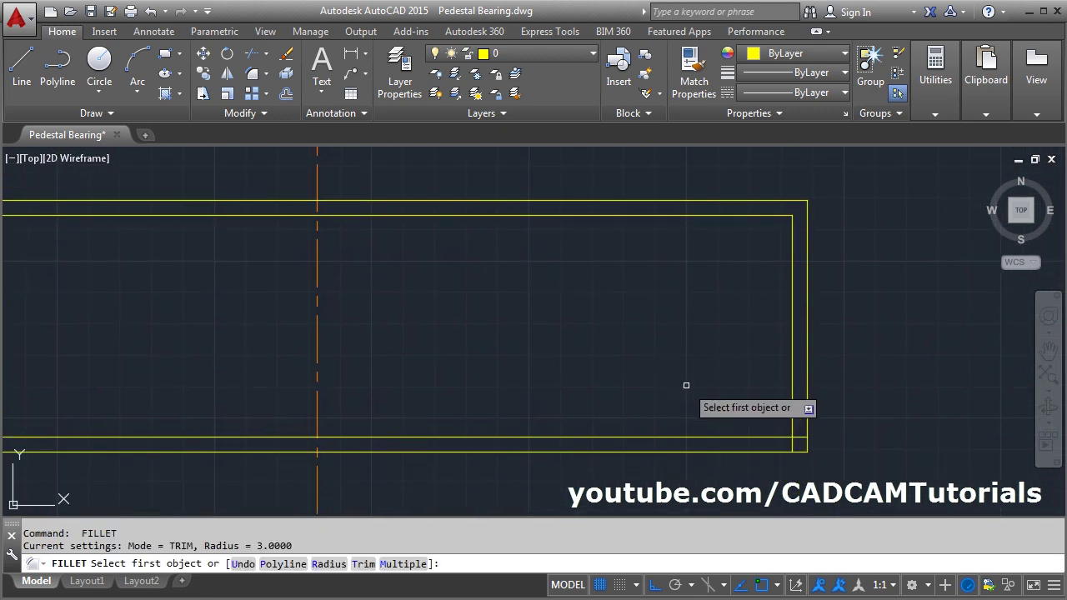
pyautogui.click(717, 436)
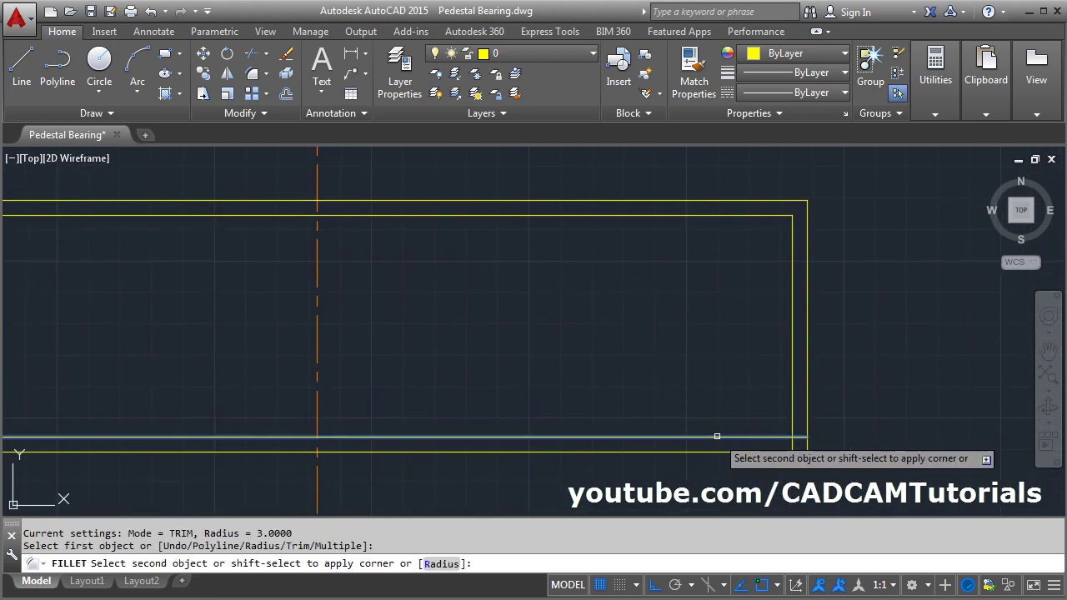
pyautogui.click(792, 409)
pyautogui.hotkey('alt', 'Tab')
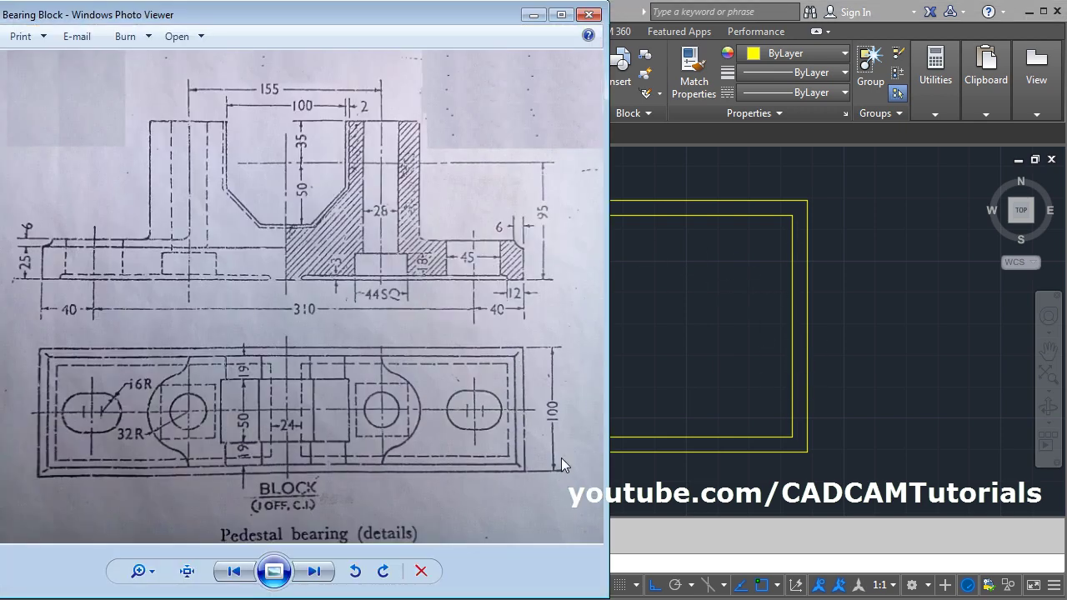
pyautogui.hotkey('alt', 'Tab')
pyautogui.scroll(2, 812, 193)
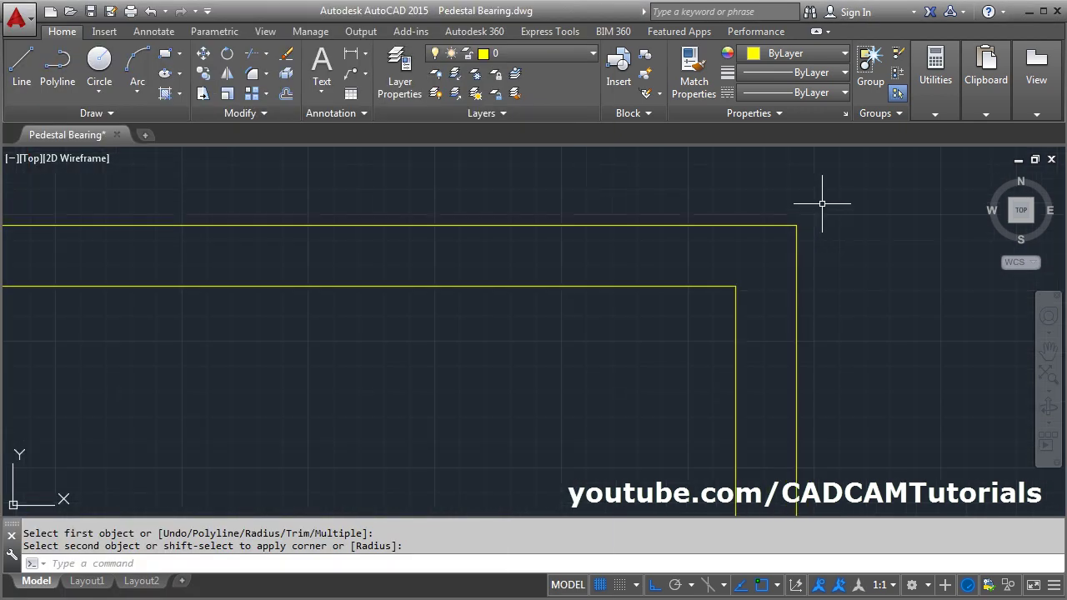
# Step: Draw a diagonal line from the inner rectangle's top-right corner to the outer corner
pyautogui.click(22, 67)
pyautogui.click(735, 286)
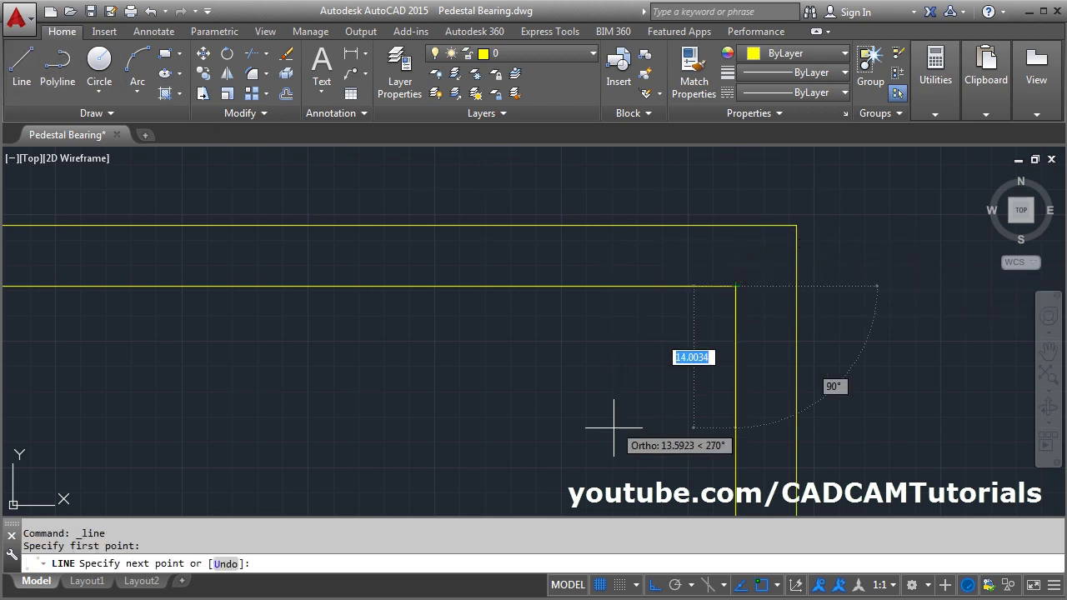
pyautogui.click(655, 585)
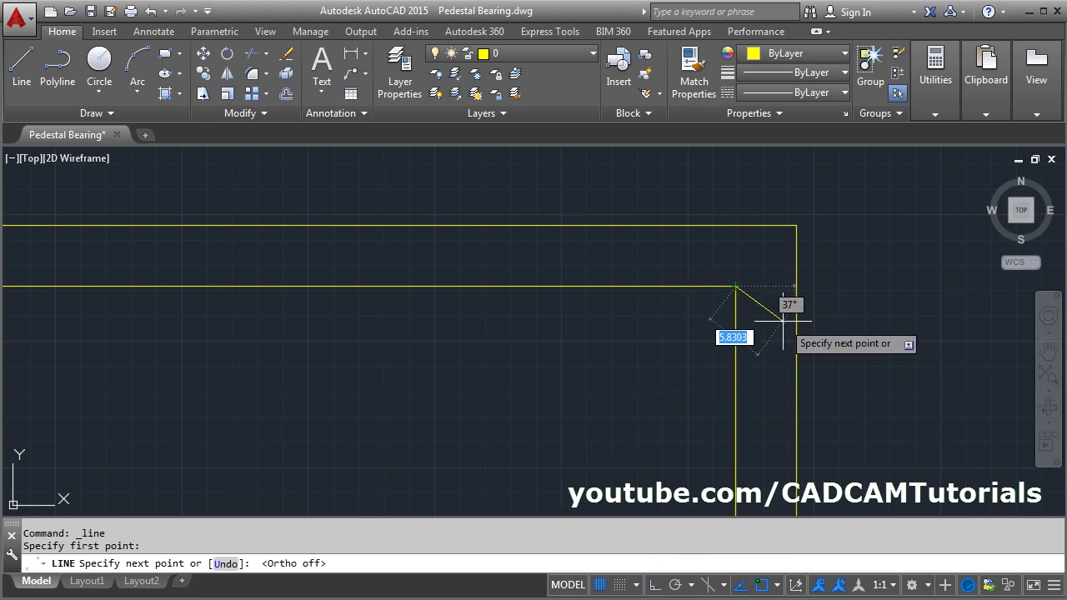
pyautogui.click(794, 226)
pyautogui.press('Return')
pyautogui.scroll(4, 840, 198)
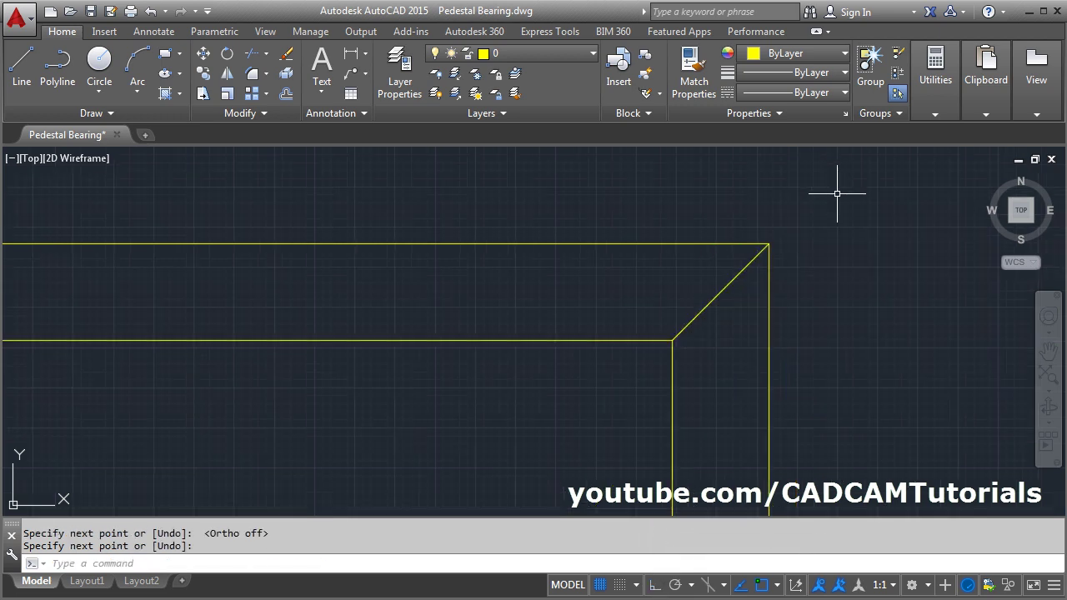
# Step: Break the diagonal line to remove its upper part, leaving a short chamfer
pyautogui.click(255, 112)
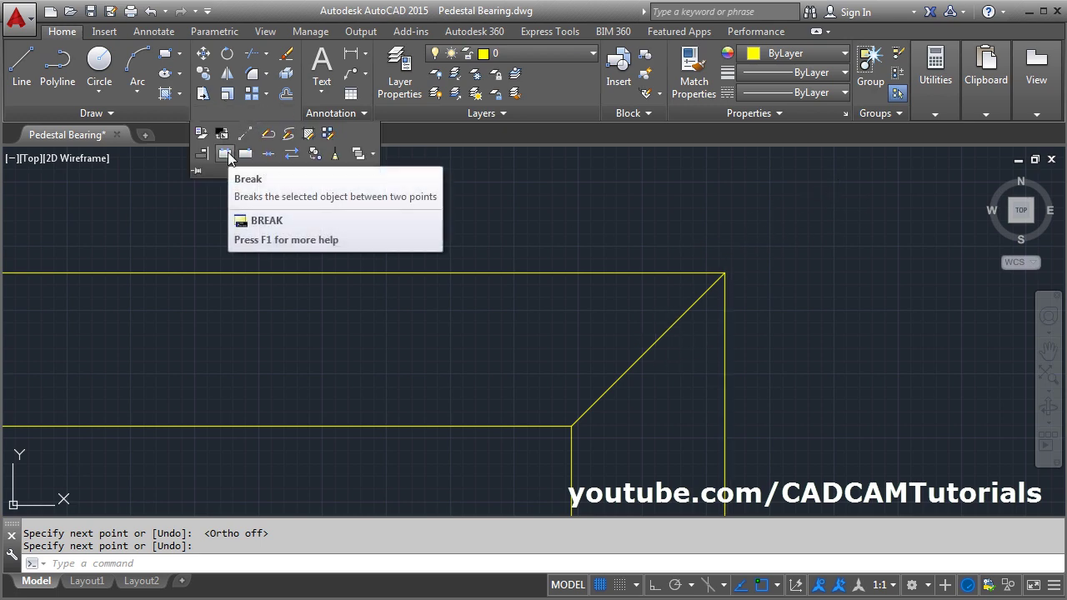
pyautogui.click(231, 158)
pyautogui.click(656, 345)
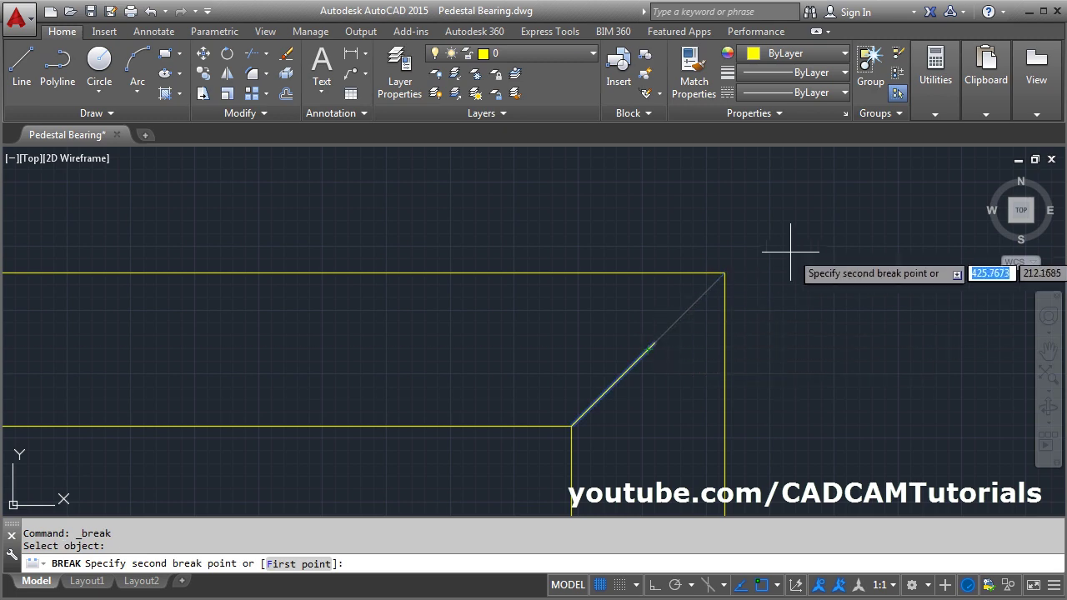
pyautogui.click(798, 210)
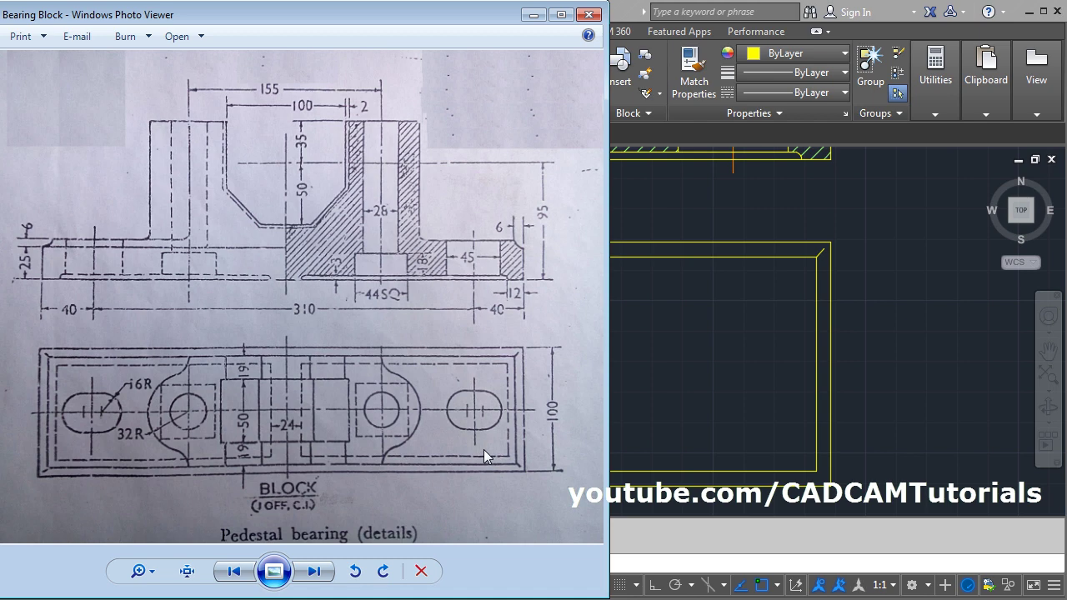
# Step: Offset the inner top, right and bottom lines another 6 units inward
pyautogui.click(754, 321)
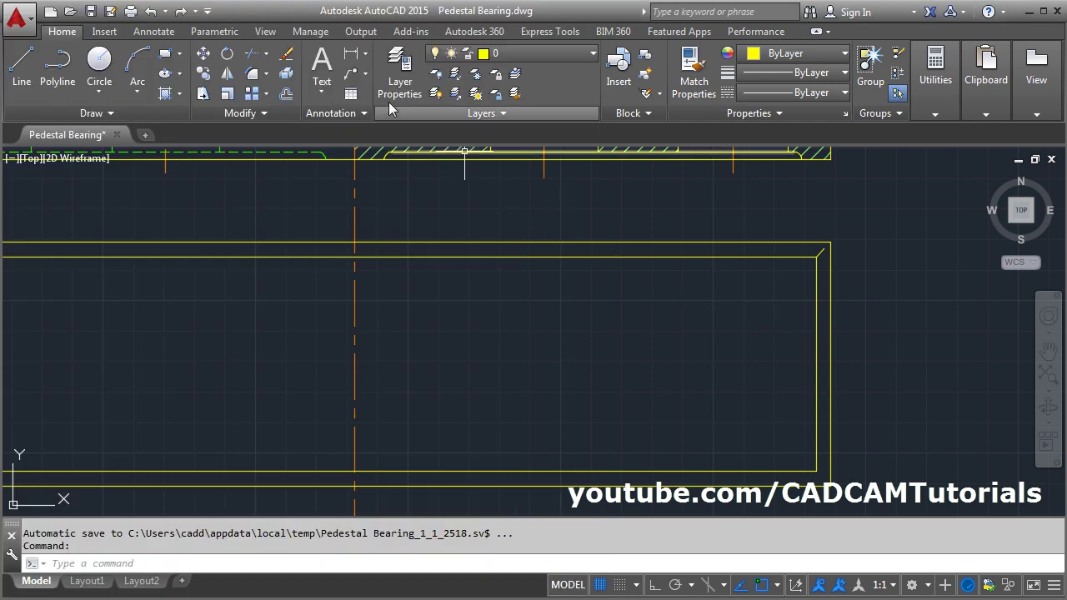
pyautogui.click(286, 94)
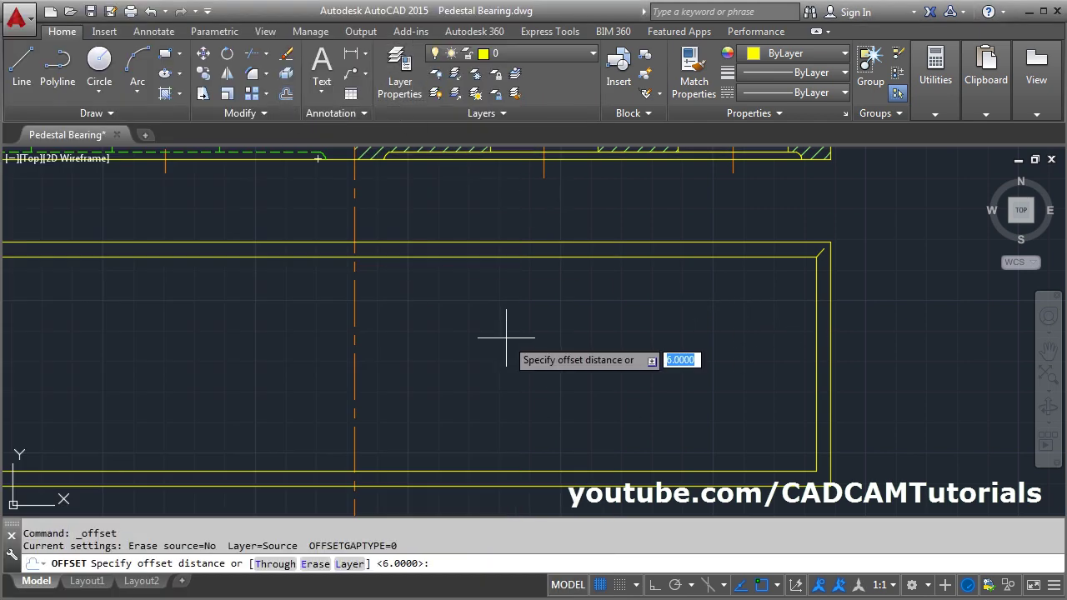
pyautogui.press('Return')
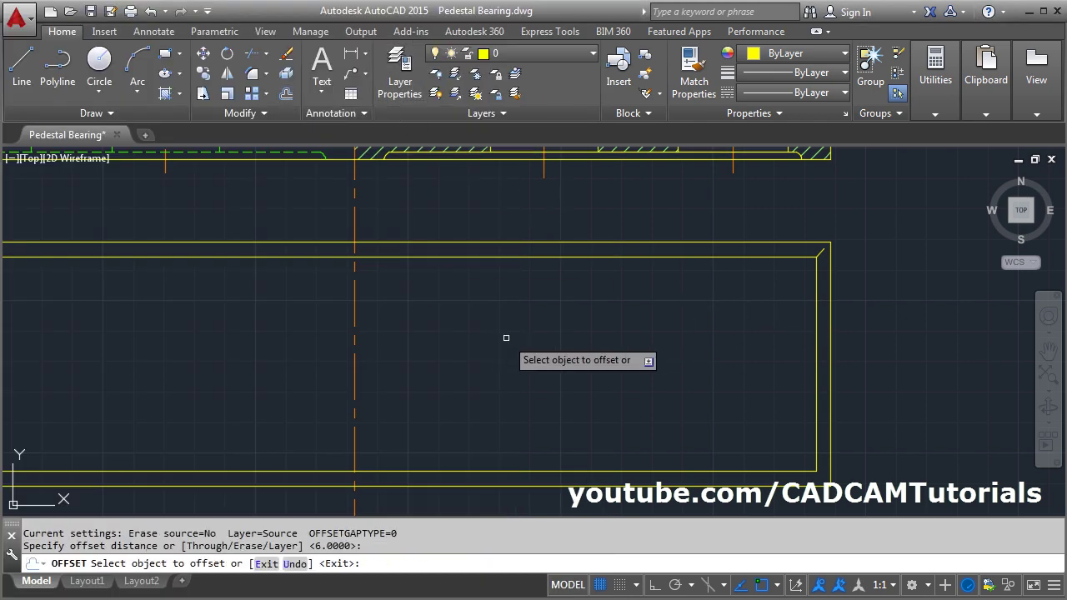
pyautogui.click(756, 258)
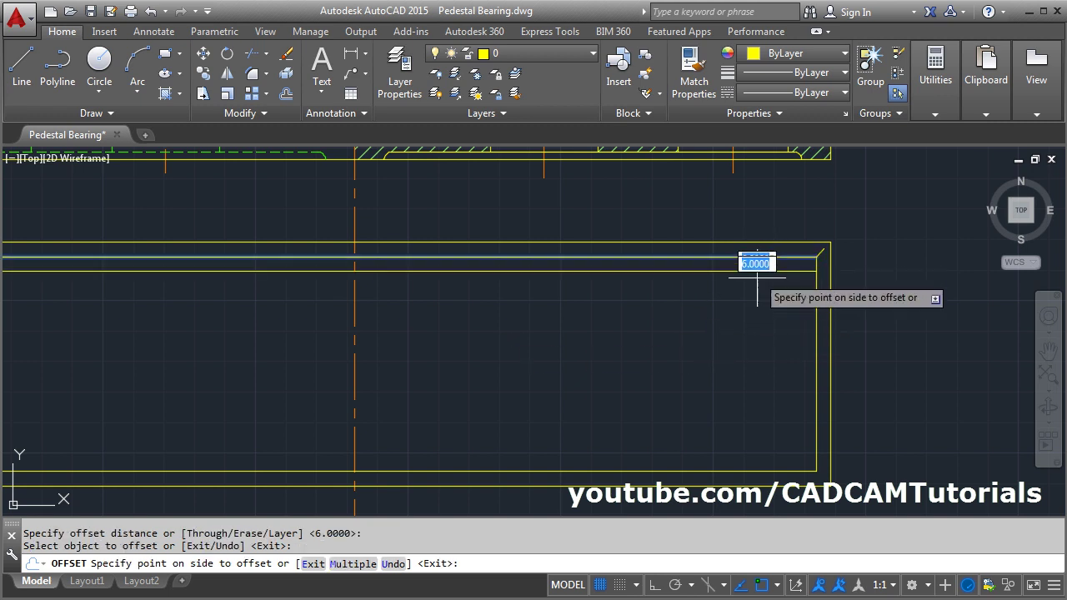
pyautogui.click(754, 305)
pyautogui.click(816, 324)
pyautogui.click(772, 326)
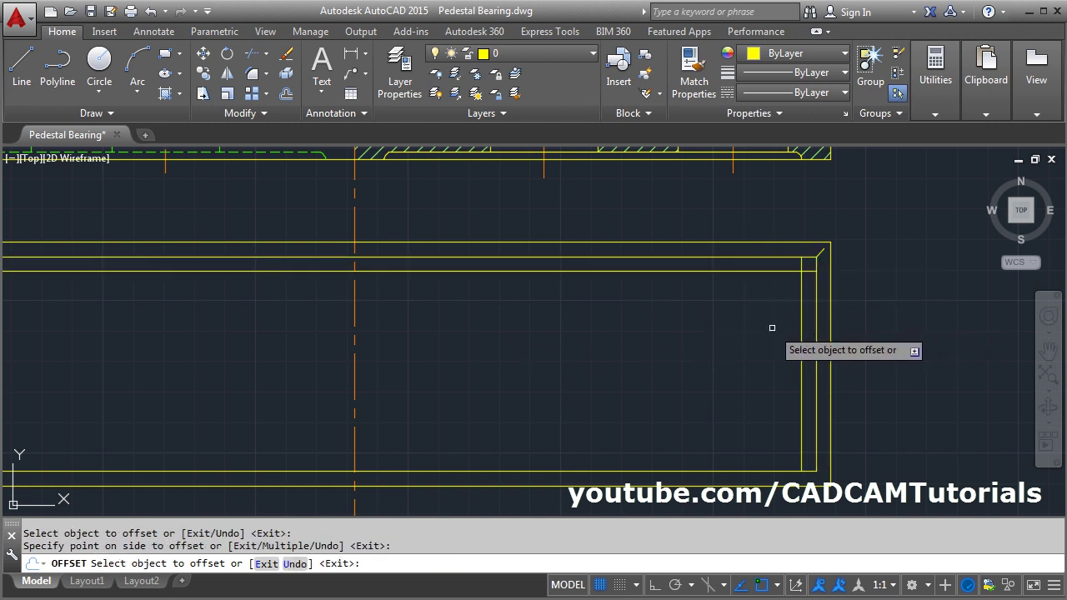
pyautogui.click(736, 470)
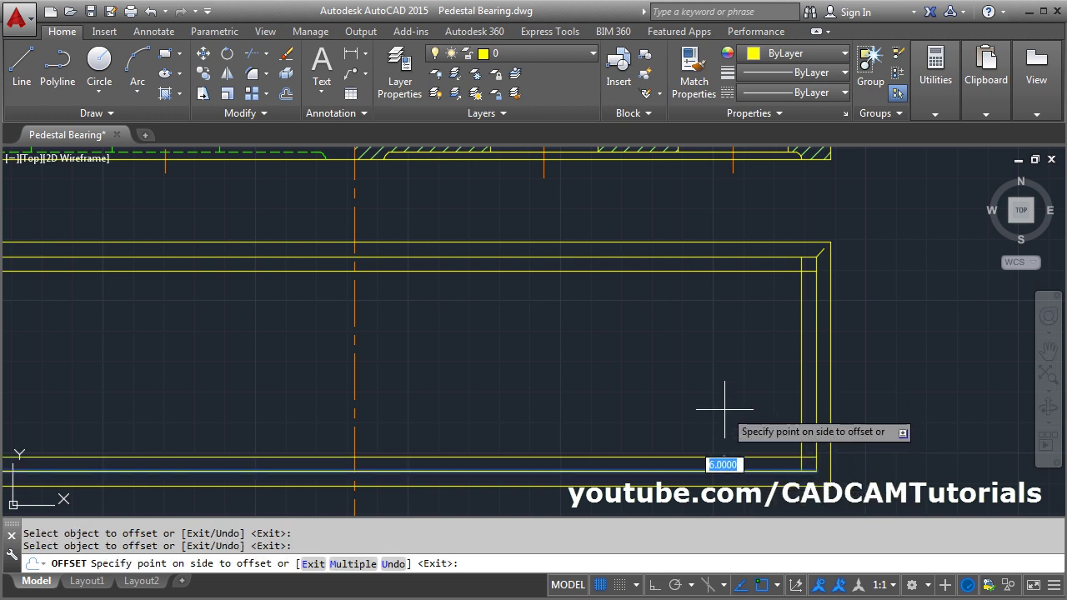
pyautogui.click(729, 417)
# Step: Join the new top and bottom lines sharply to the new right line, then select the new top and right lines
pyautogui.click(255, 75)
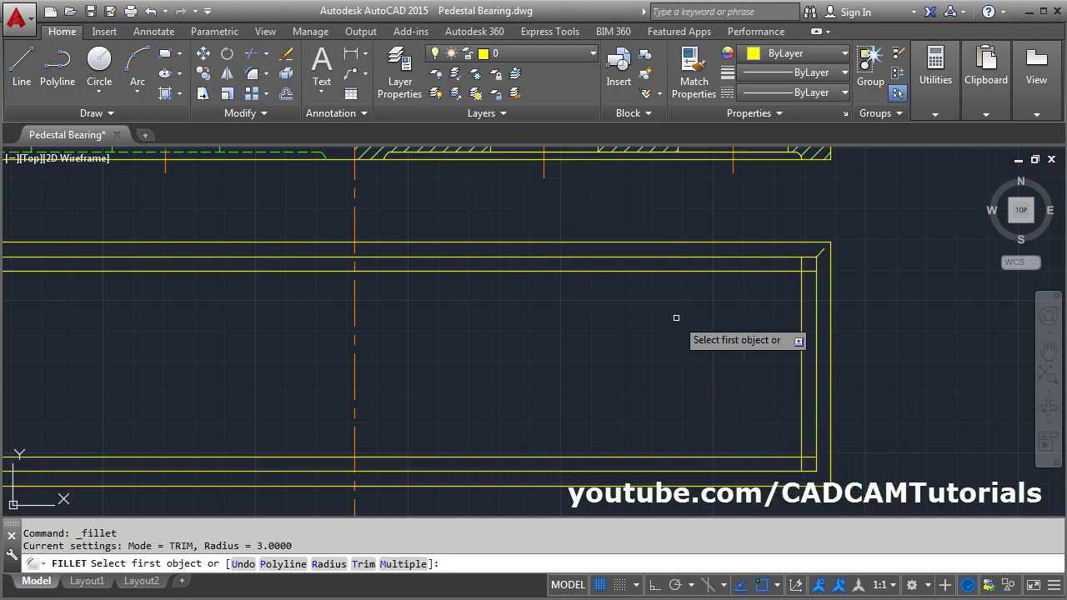
pyautogui.click(762, 271)
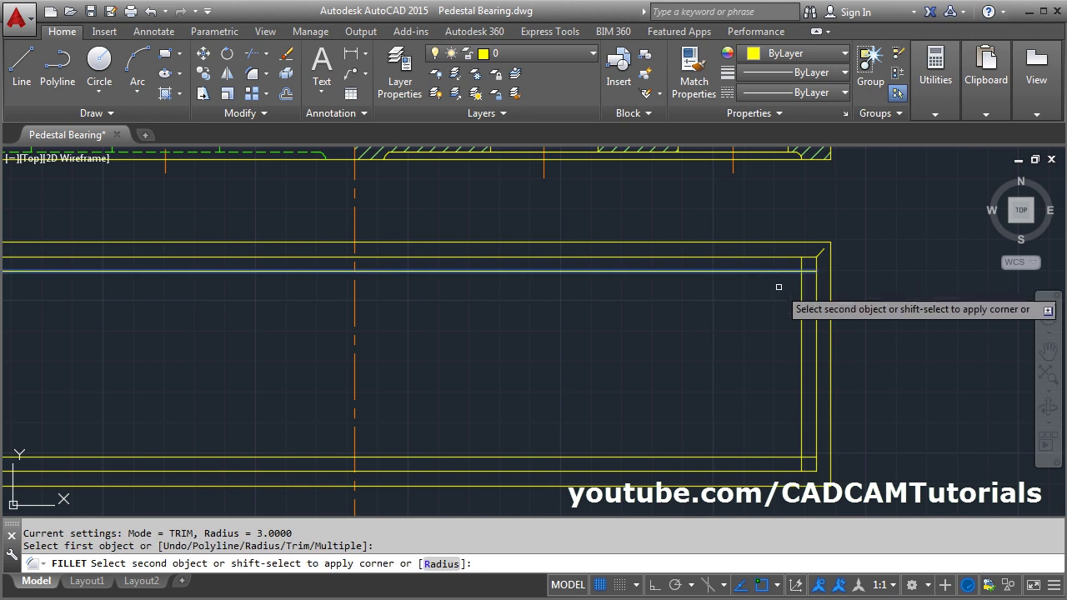
pyautogui.click(801, 315)
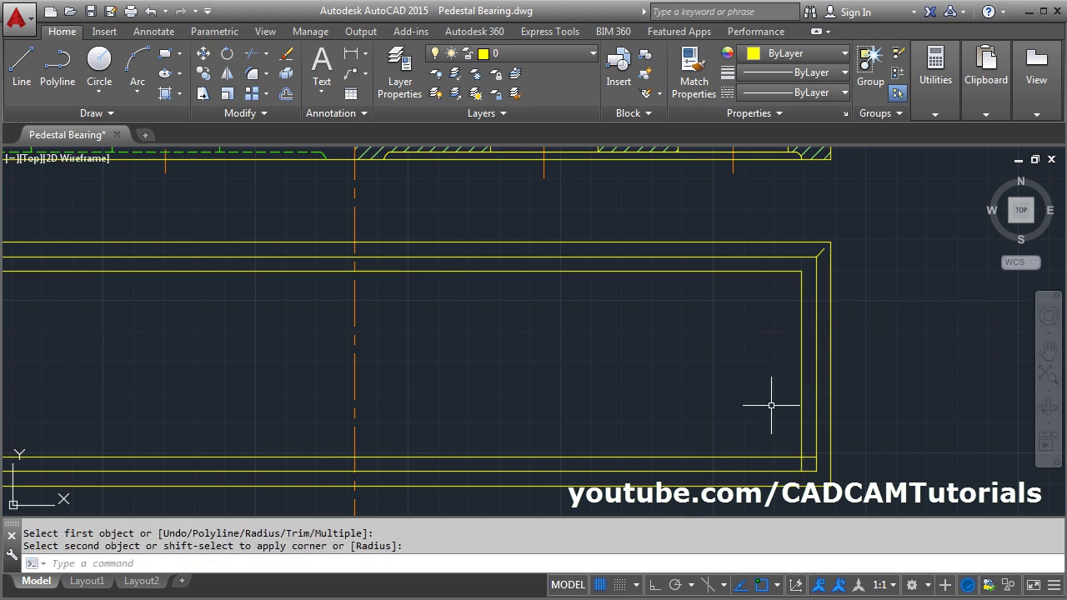
pyautogui.press('Return')
pyautogui.click(788, 455)
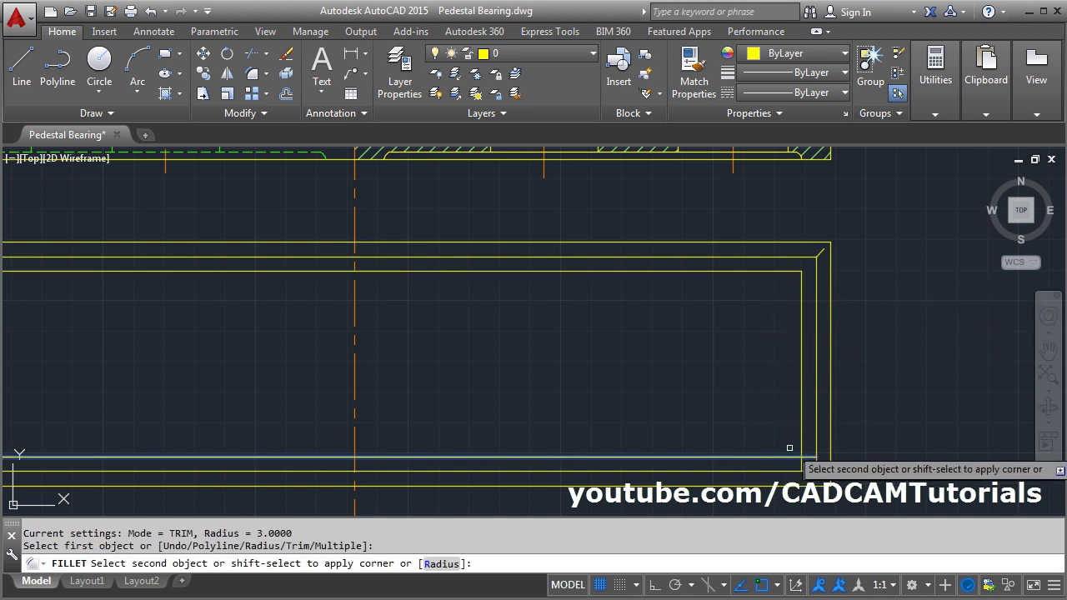
pyautogui.click(802, 438)
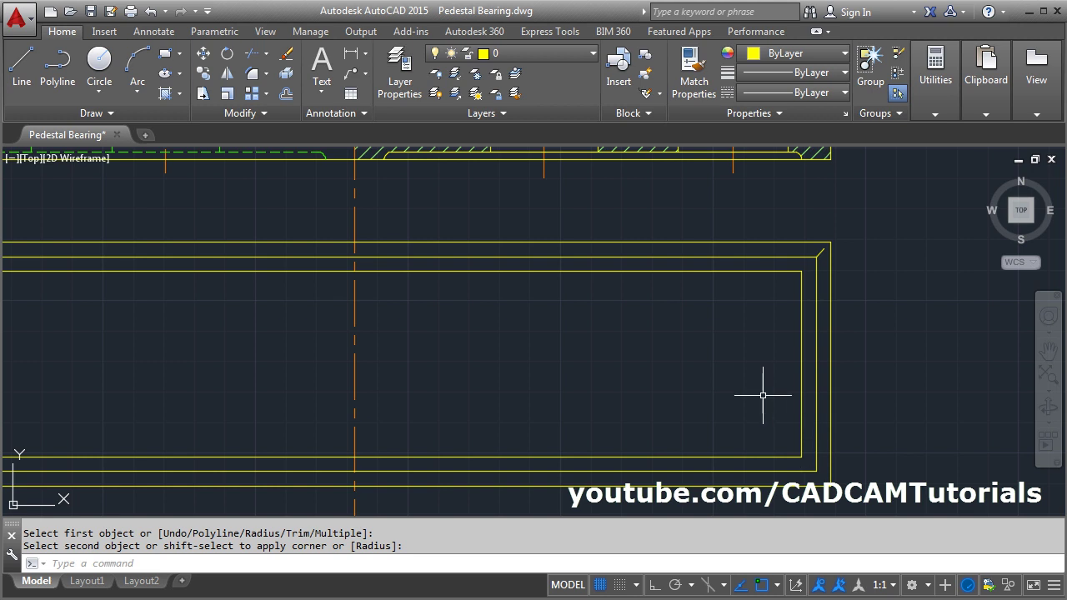
pyautogui.click(779, 271)
pyautogui.click(802, 294)
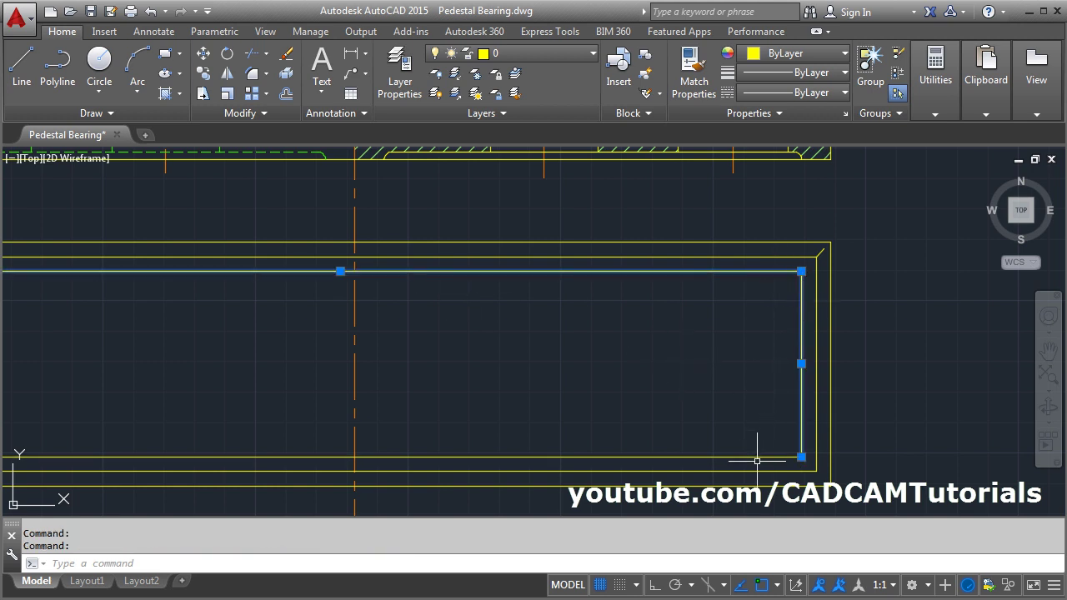
# Step: Move the innermost top, right and bottom lines onto the hidden layer
pyautogui.click(759, 457)
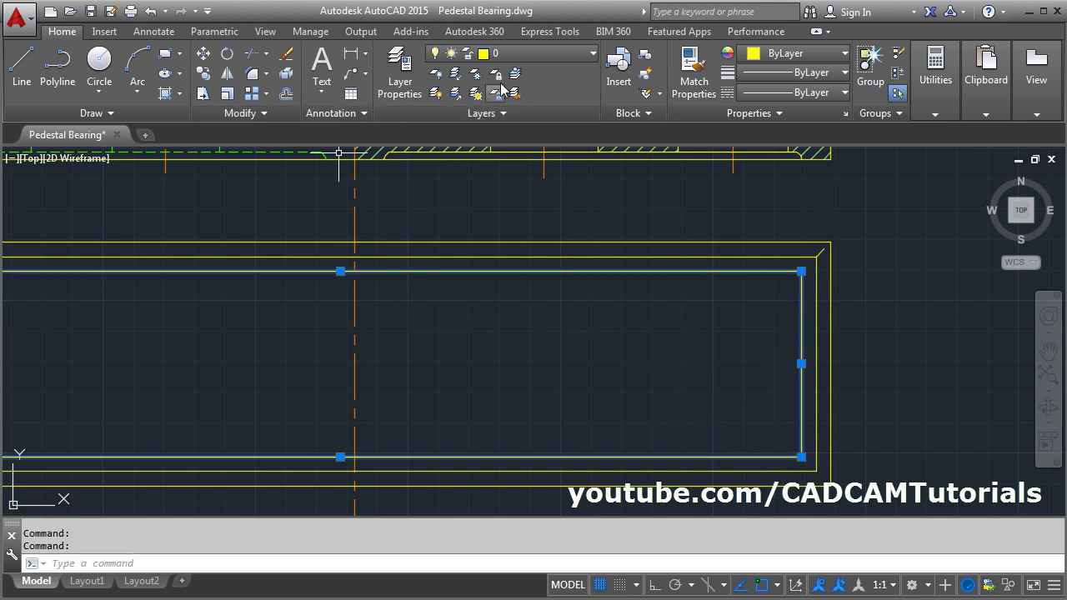
pyautogui.click(510, 55)
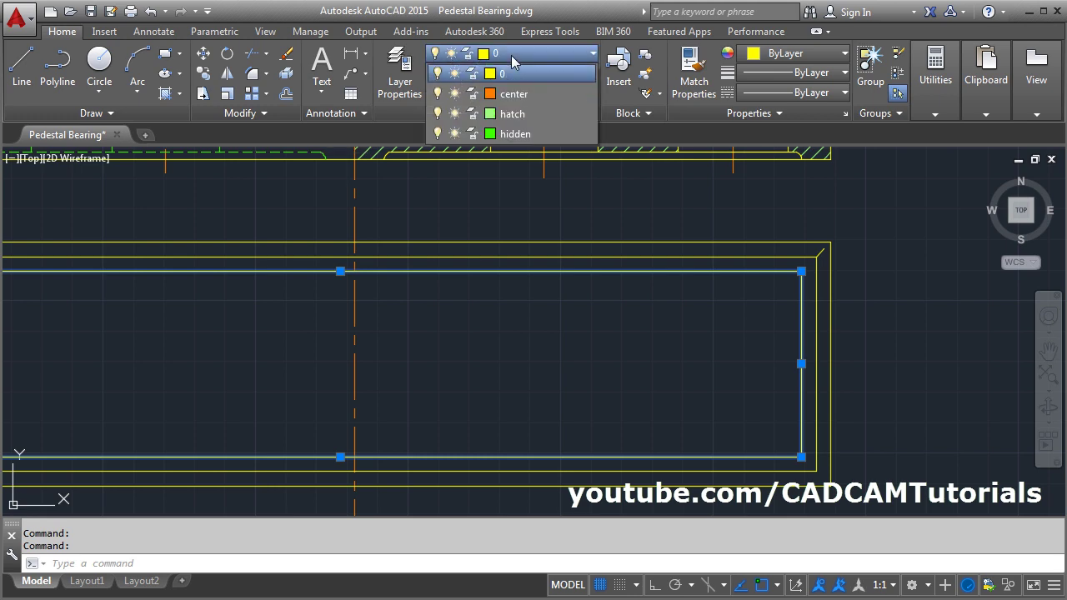
pyautogui.click(531, 137)
pyautogui.press('Escape')
pyautogui.press('Escape')
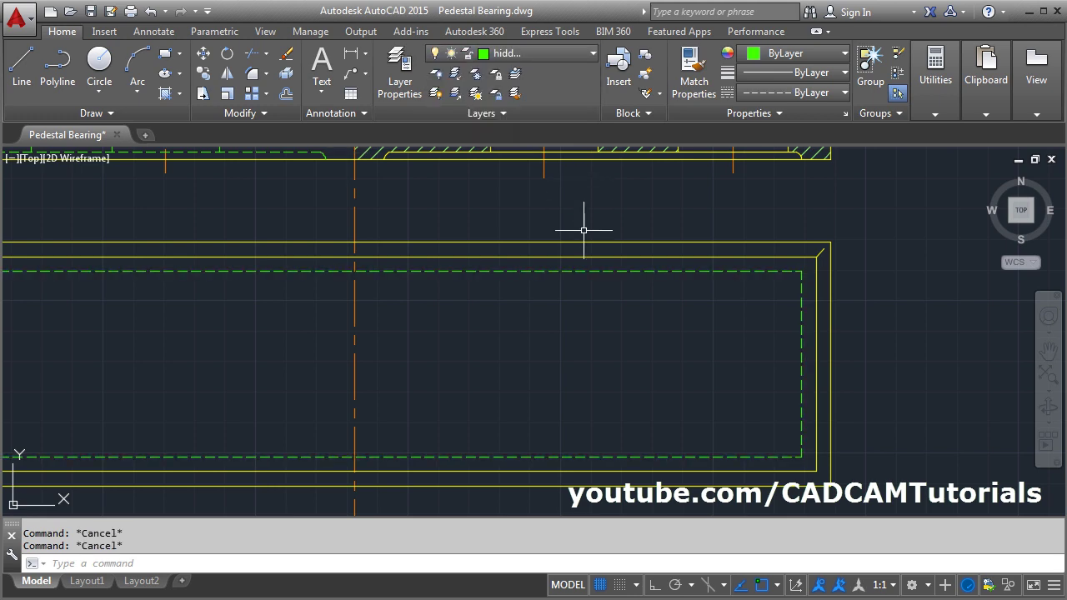
pyautogui.hotkey('alt', 'Tab')
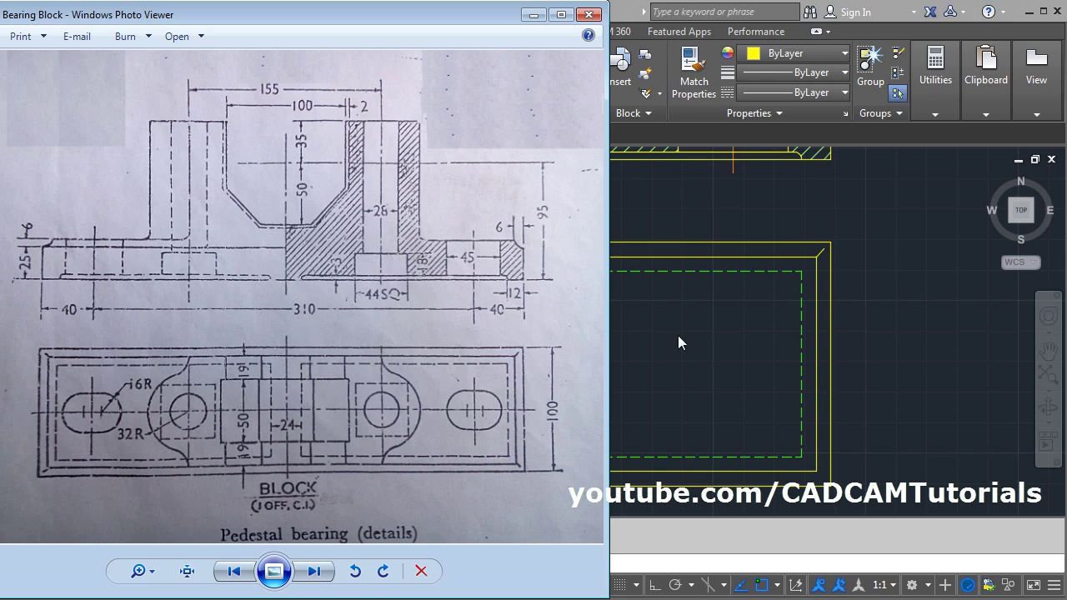
pyautogui.hotkey('alt', 'Tab')
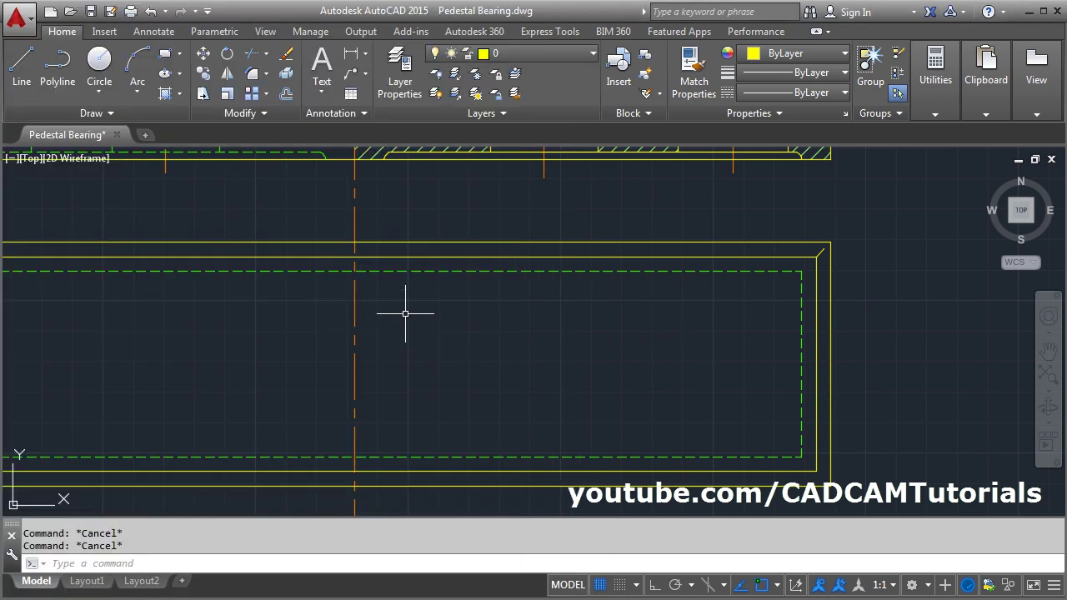
# Step: Offset the vertical centre line 12 units to the right
pyautogui.click(286, 94)
pyautogui.write('12')
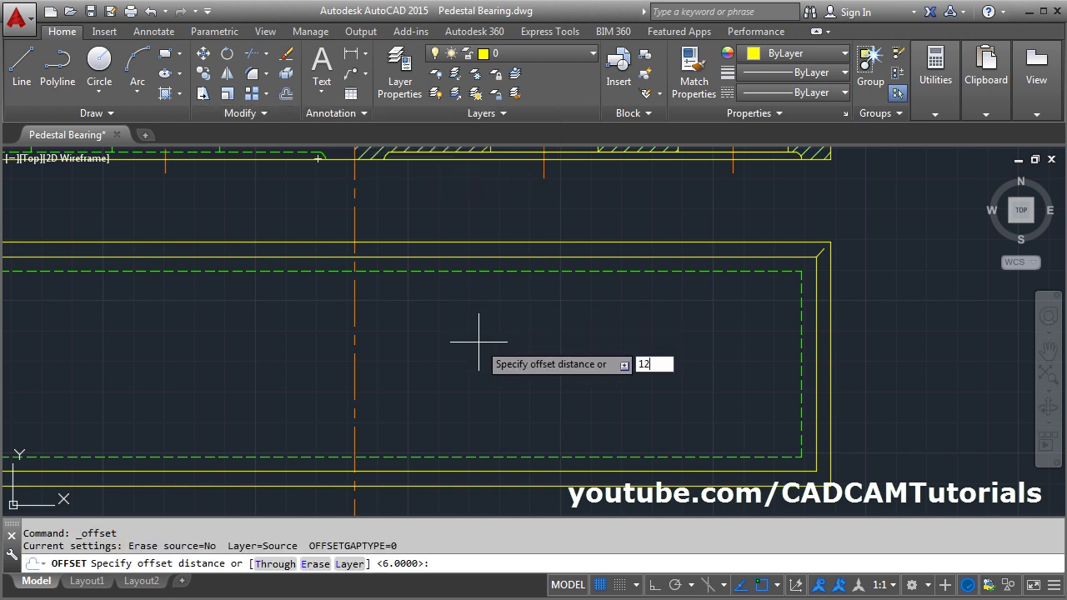
pyautogui.press('Return')
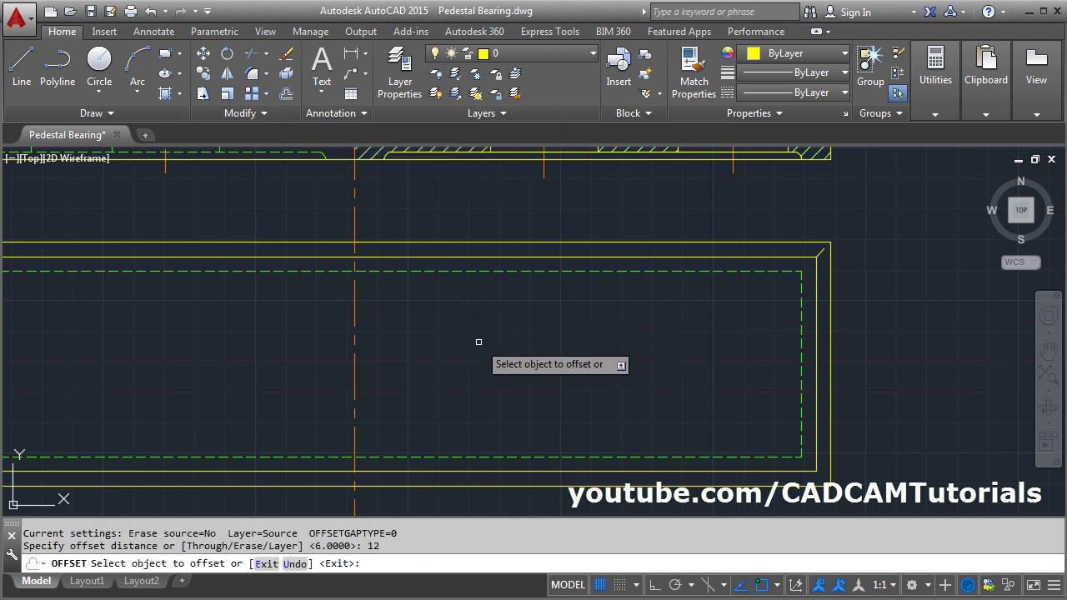
pyautogui.click(356, 364)
pyautogui.click(454, 361)
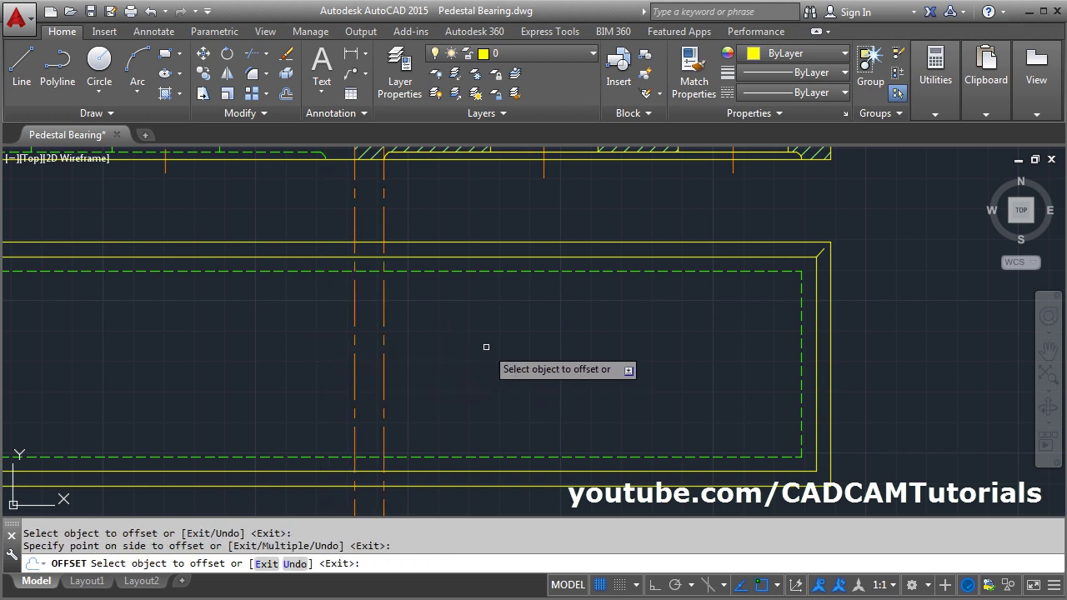
pyautogui.press('Return')
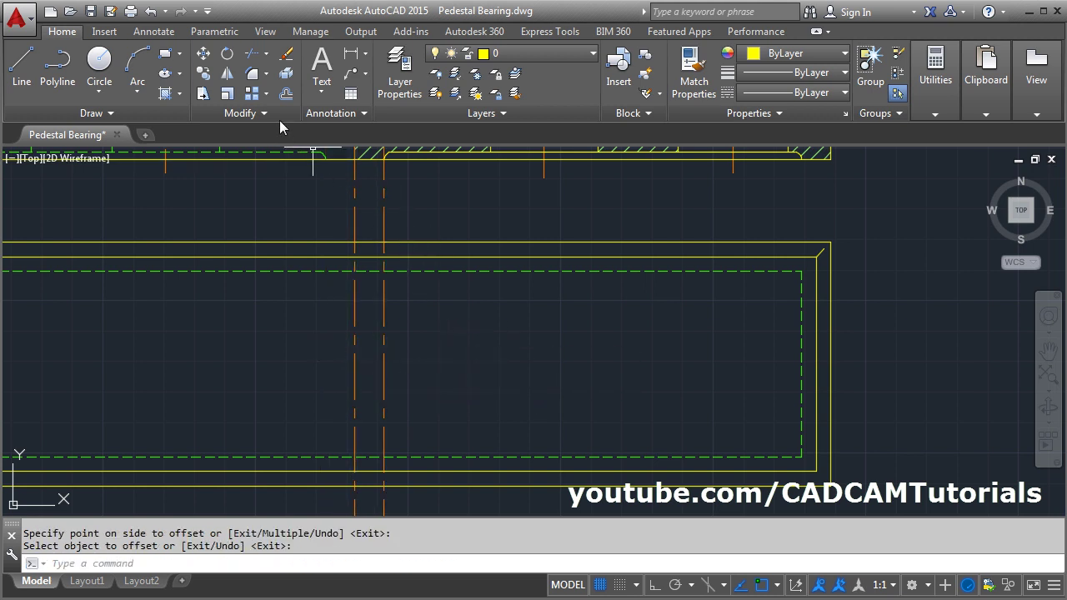
# Step: Fillet the new vertical line to the top and bottom dashed lines using the Multiple option
pyautogui.click(252, 73)
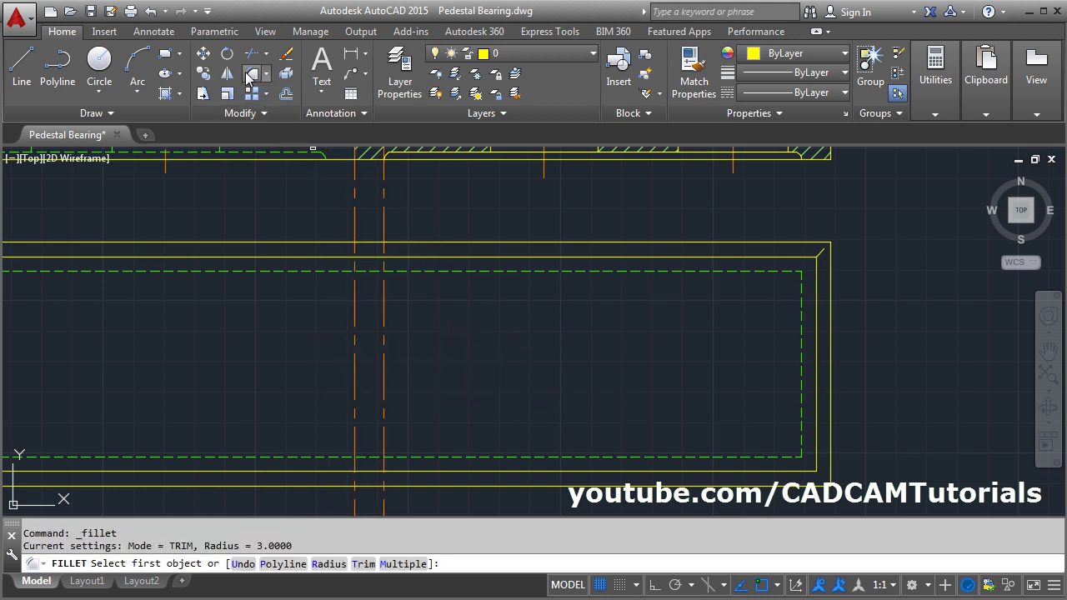
pyautogui.click(404, 564)
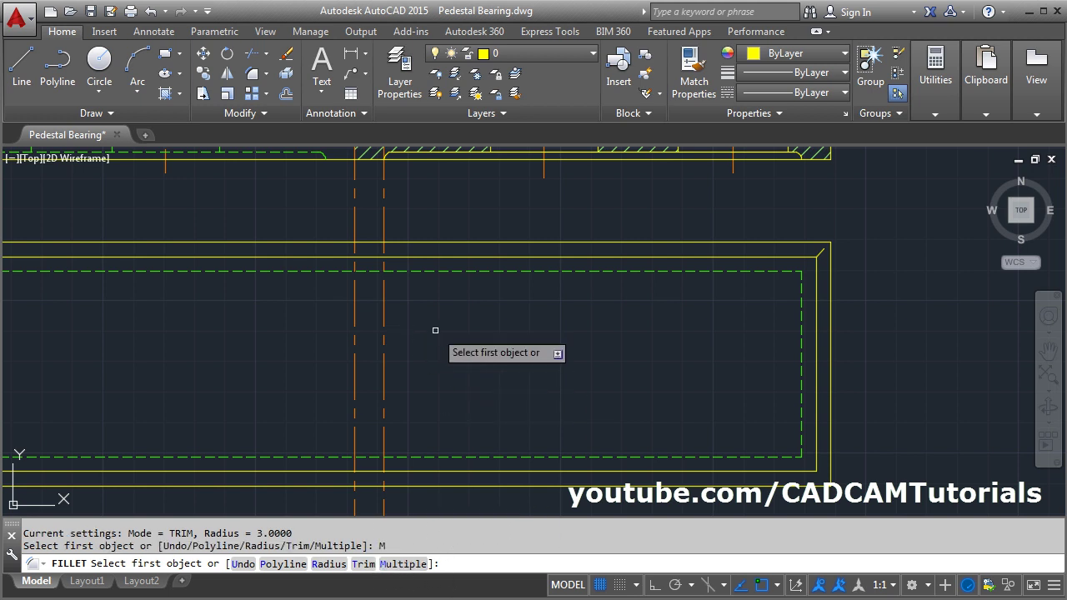
pyautogui.click(384, 309)
pyautogui.click(406, 271)
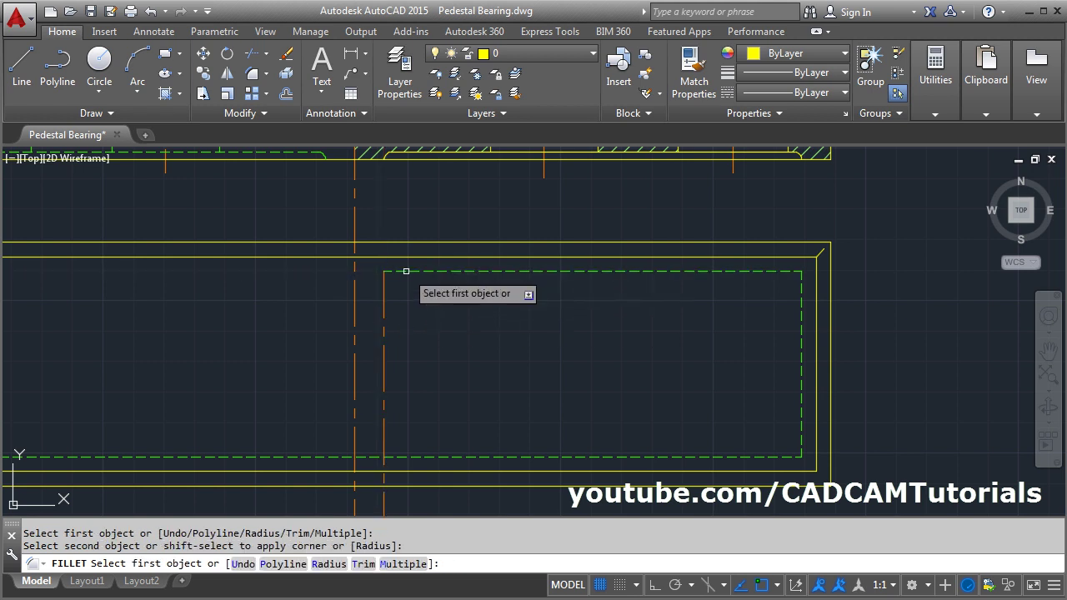
pyautogui.click(384, 434)
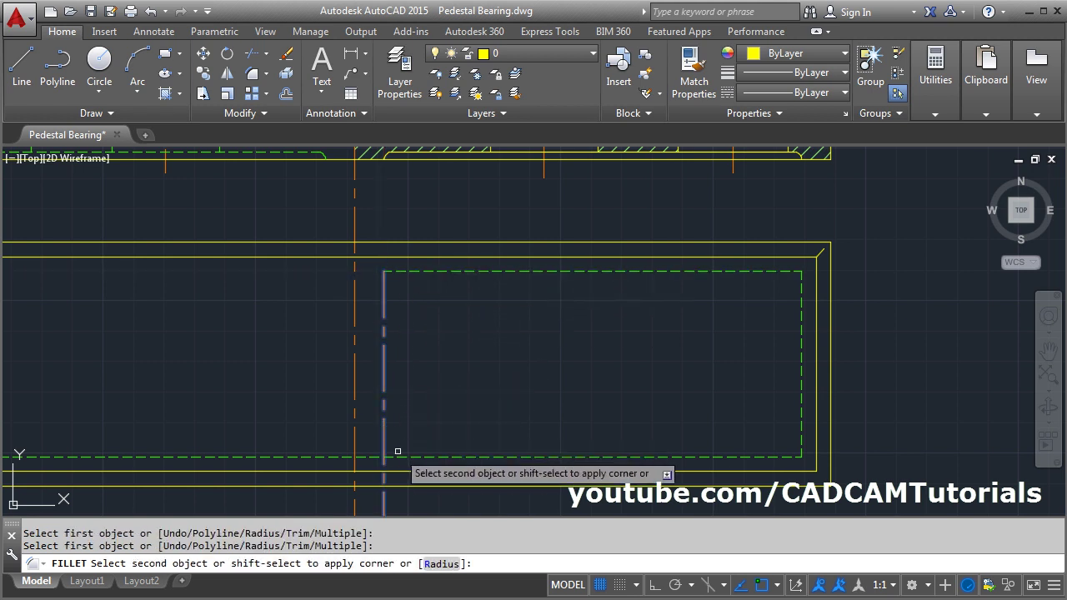
pyautogui.click(400, 456)
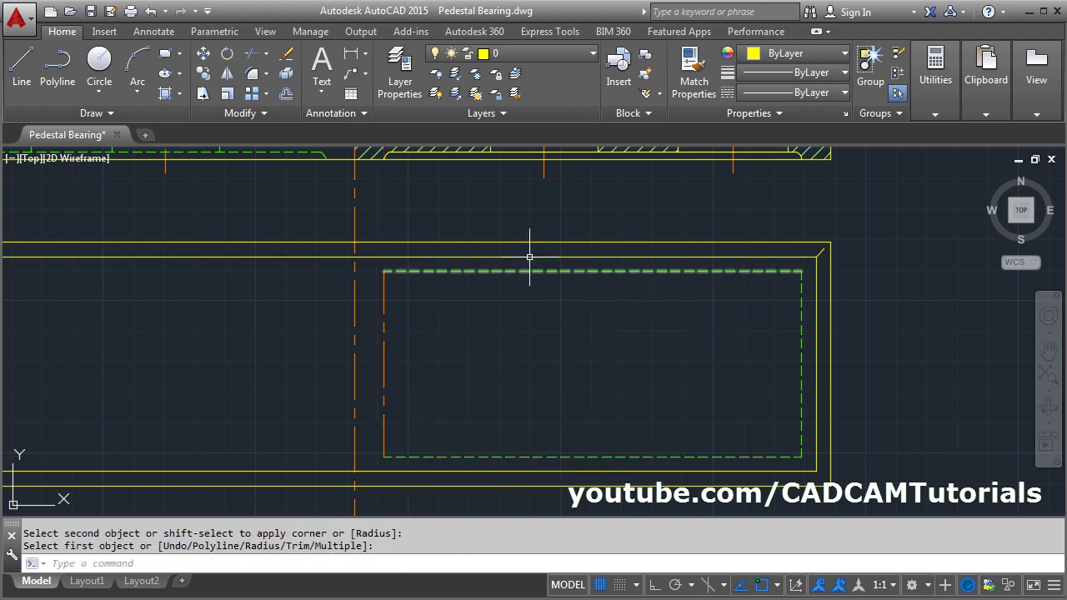
pyautogui.click(693, 75)
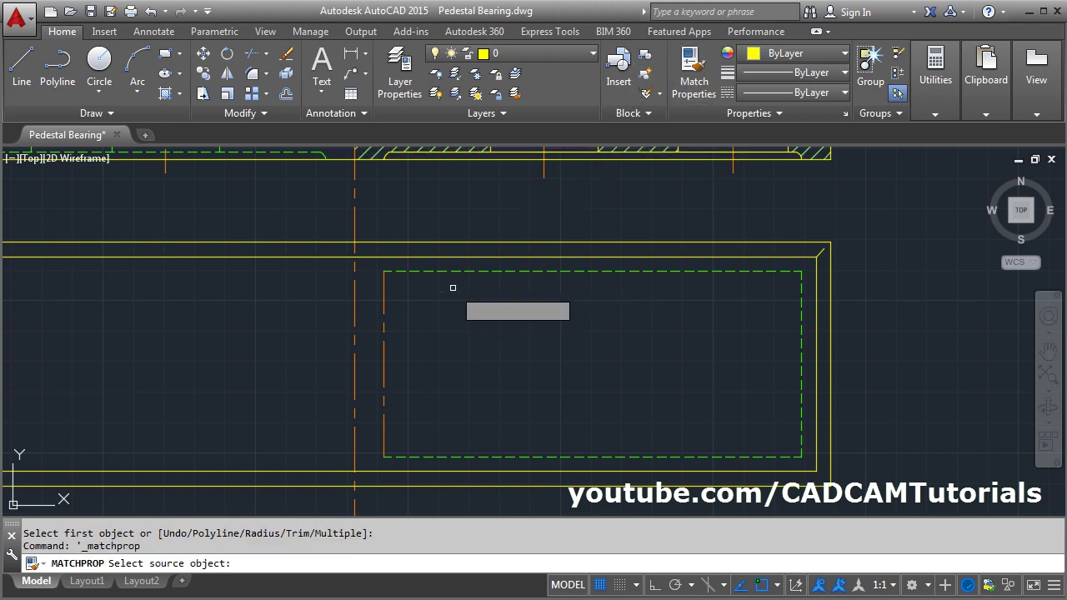
pyautogui.click(437, 273)
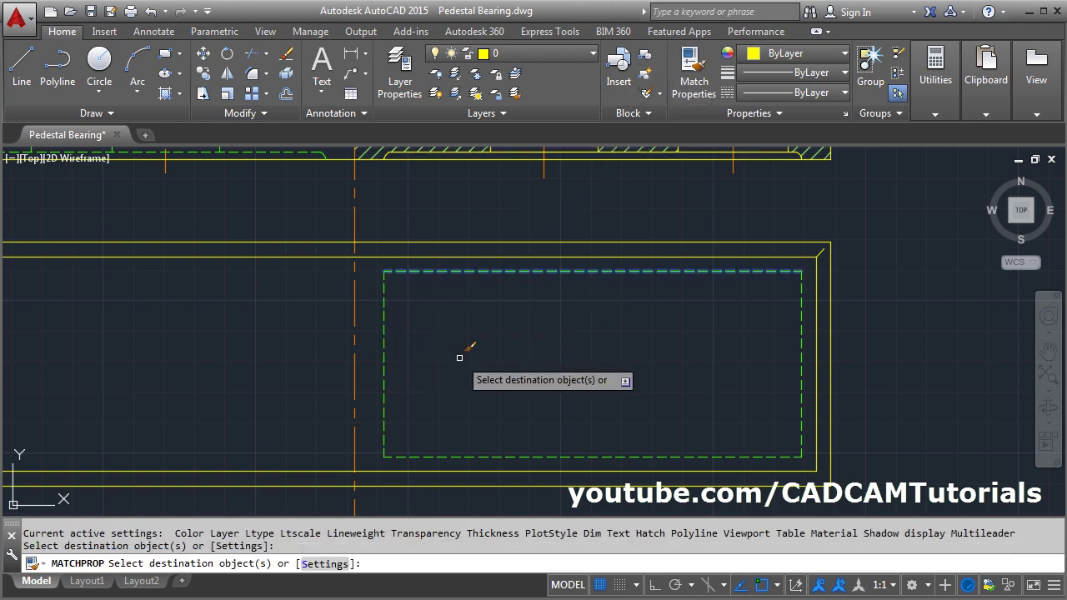
pyautogui.press('Return')
pyautogui.hotkey('alt', 'Tab')
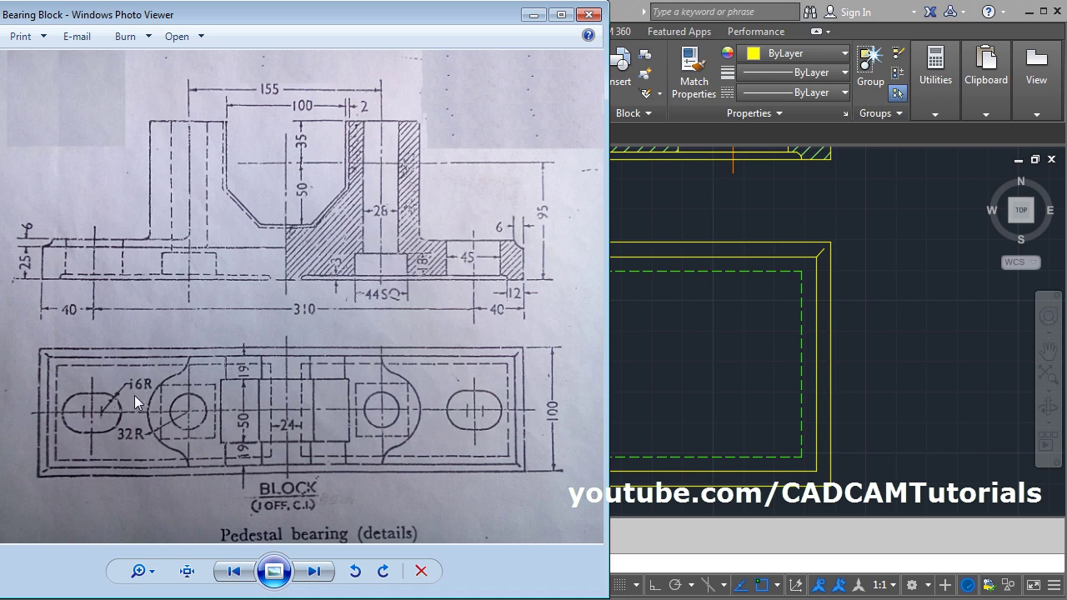
pyautogui.hotkey('alt', 'Tab')
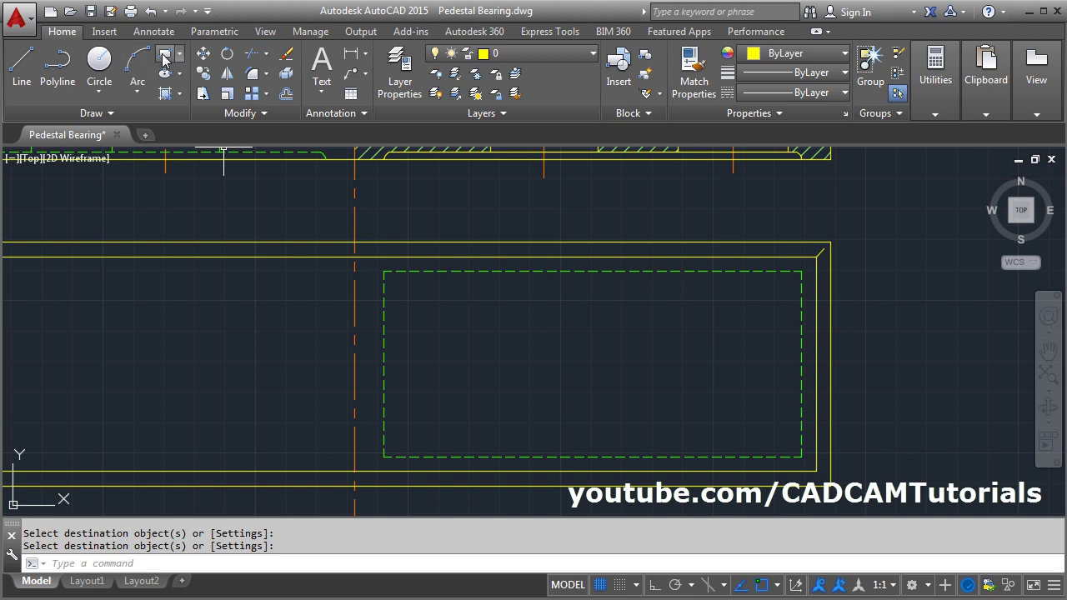
# Step: Draw a 45 by 32 rectangle with 16-radius filleted corners inside the dashed rectangle
pyautogui.click(164, 57)
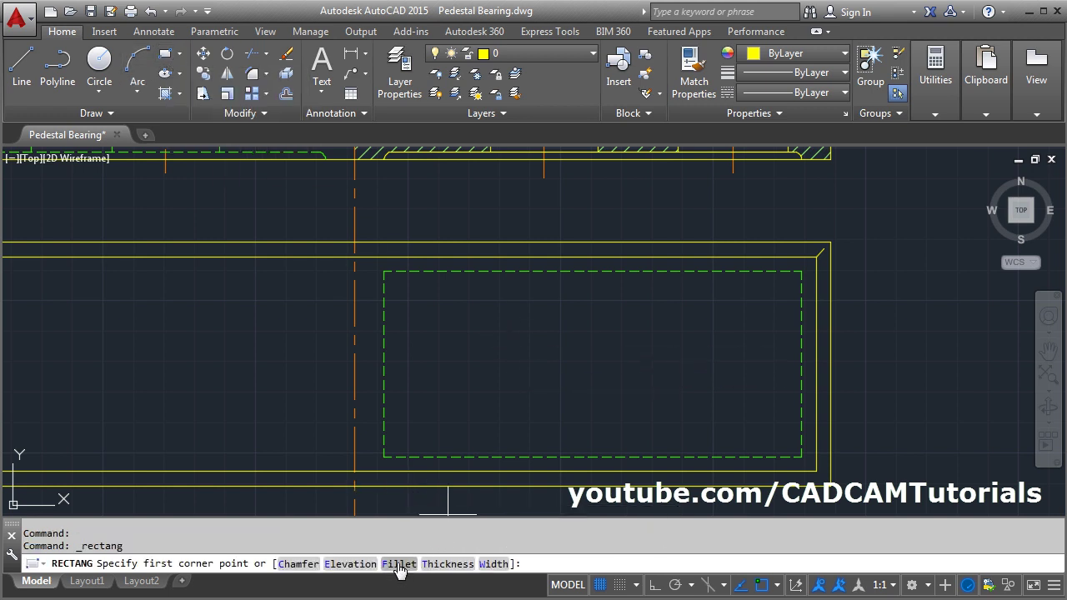
pyautogui.click(399, 564)
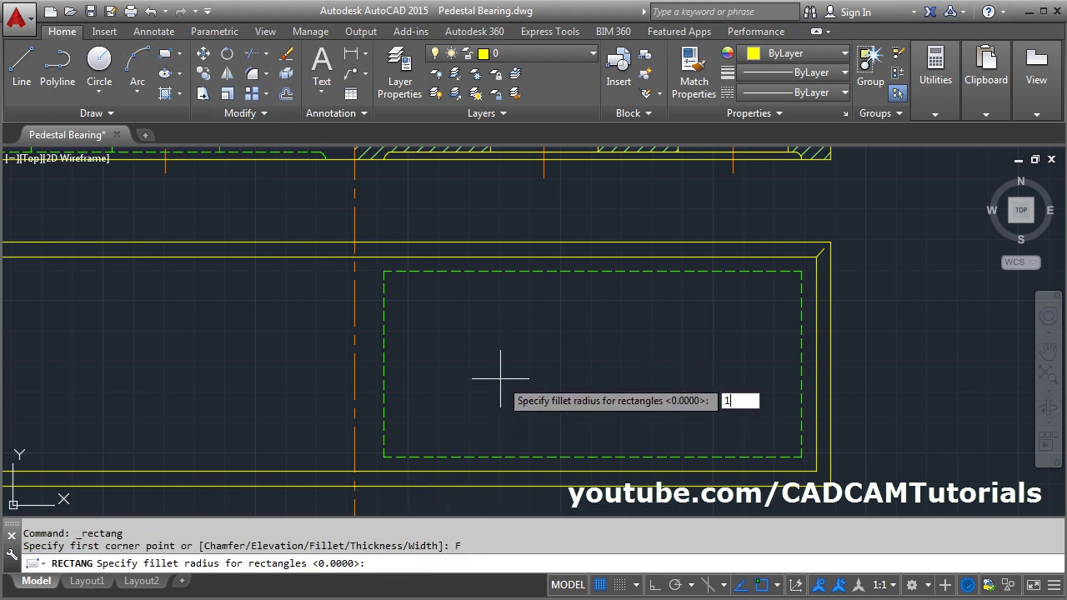
pyautogui.write('16')
pyautogui.press('Return')
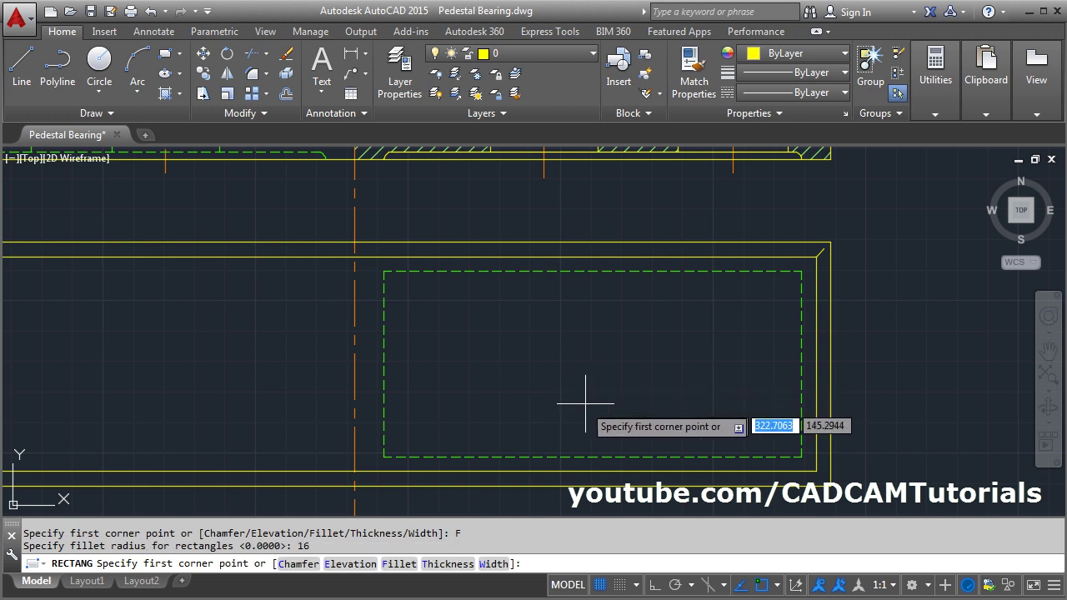
pyautogui.click(541, 408)
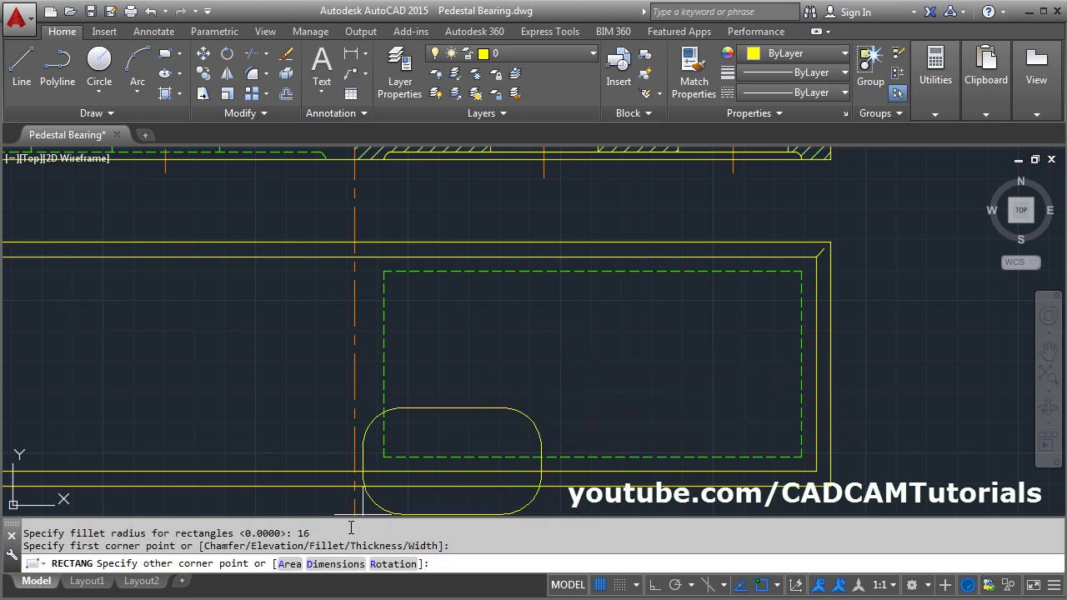
pyautogui.click(332, 565)
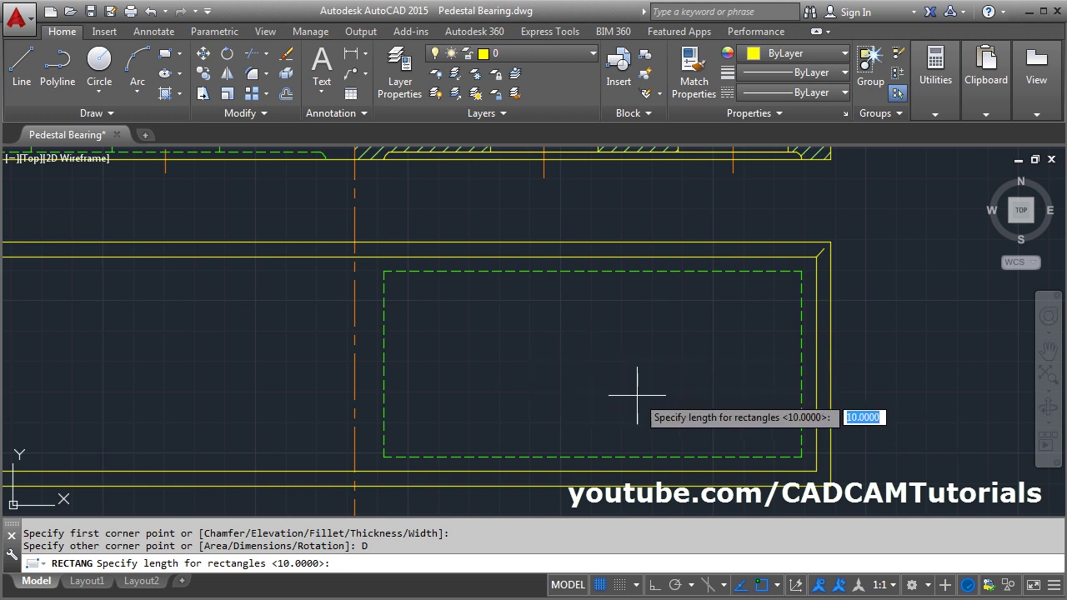
pyautogui.press('Return')
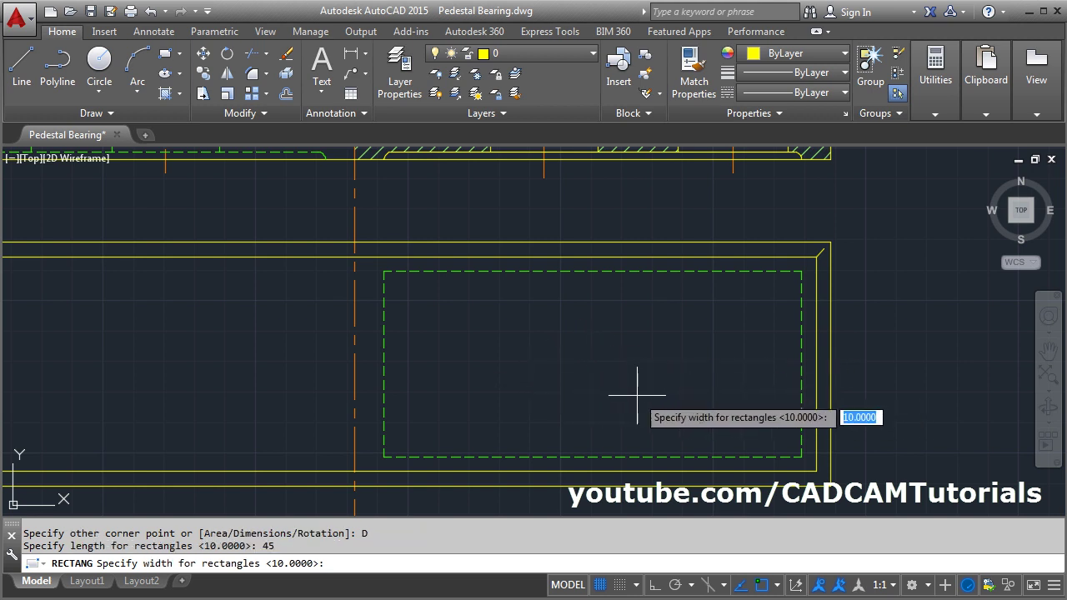
pyautogui.press('Return')
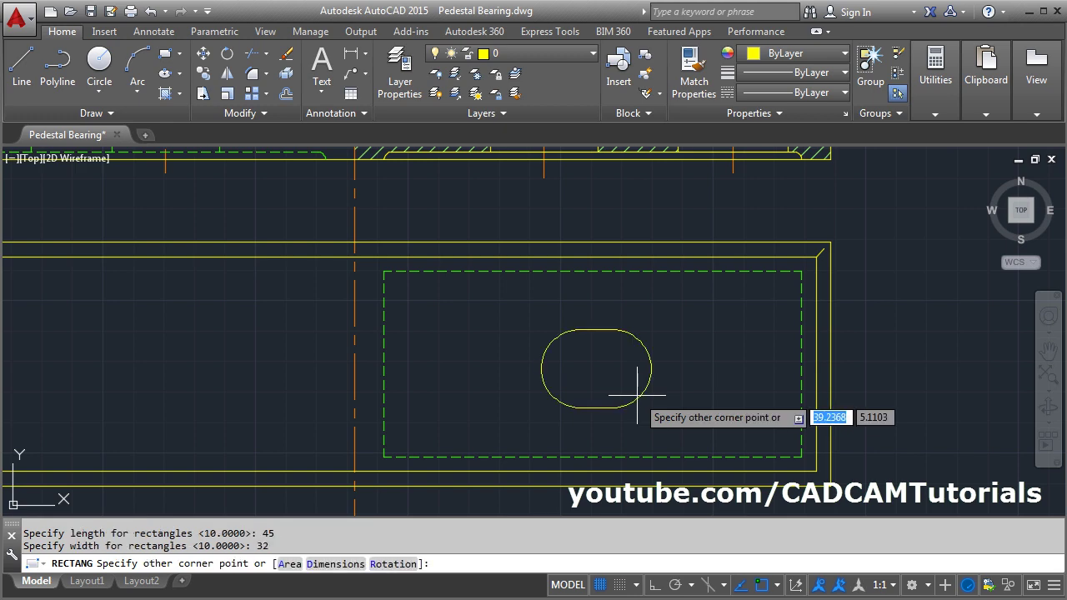
pyautogui.click(591, 373)
pyautogui.scroll(-2, 418, 469)
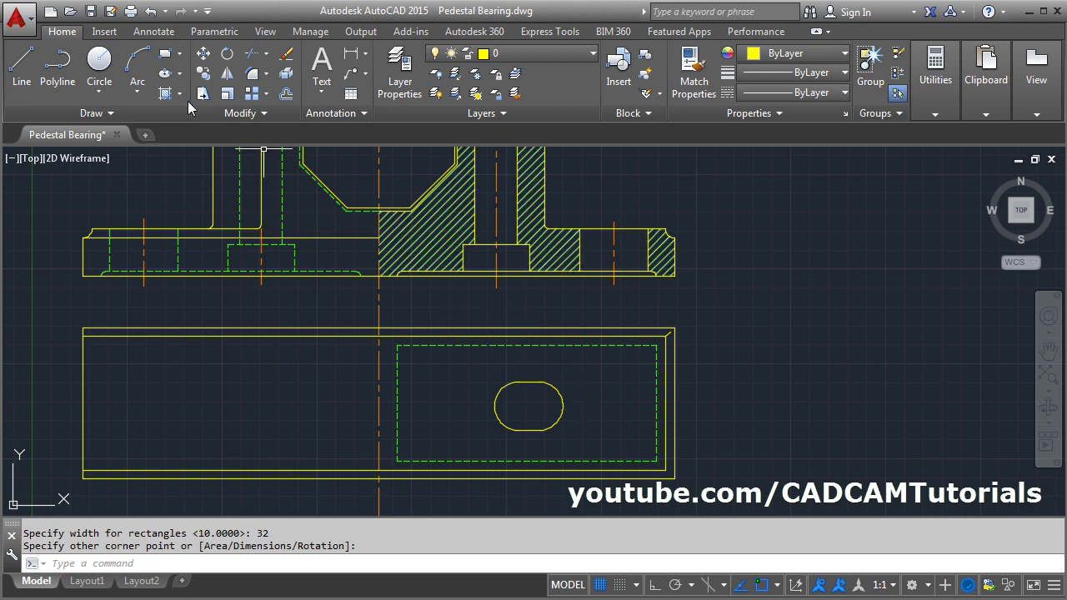
# Step: Move the slot from its end point onto the front view's bolt-hole centreline extension
pyautogui.click(204, 54)
pyautogui.click(563, 406)
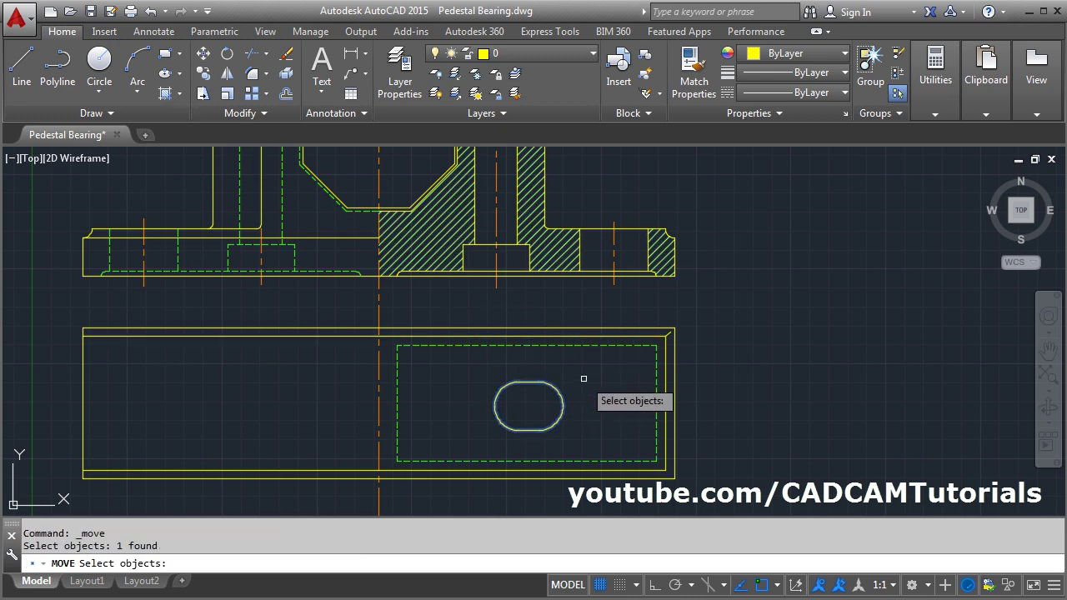
pyautogui.press('Return')
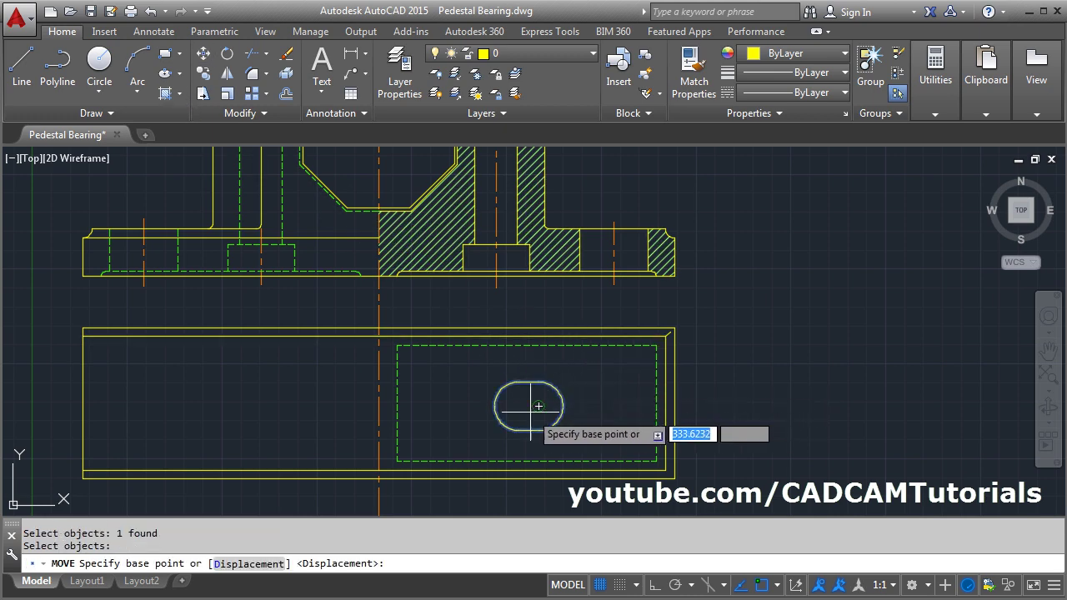
pyautogui.click(495, 406)
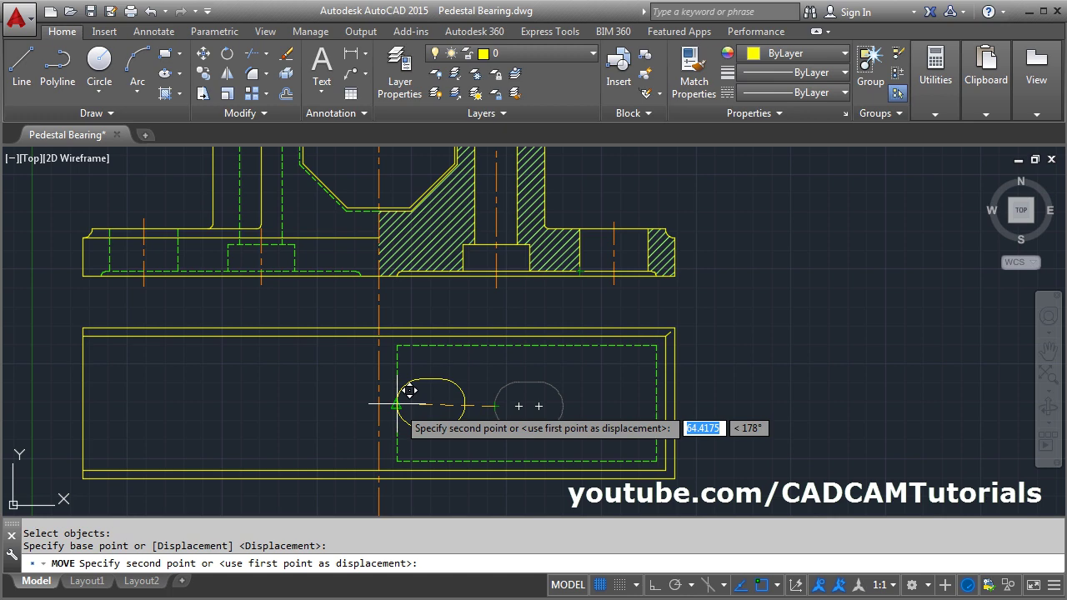
pyautogui.click(579, 406)
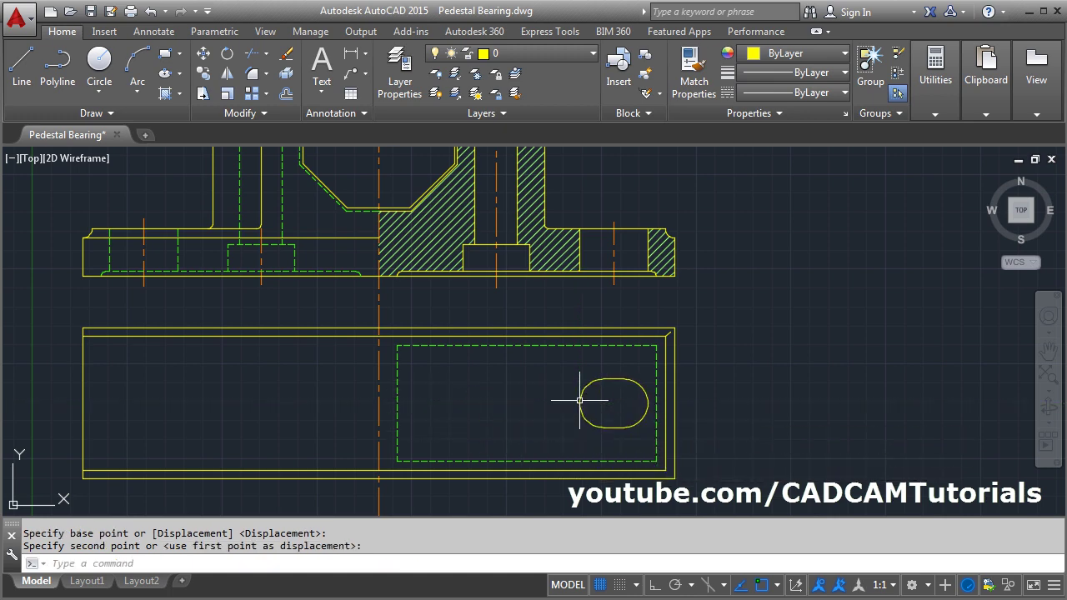
pyautogui.moveTo(741, 304)
pyautogui.mouseDown(button='middle')
pyautogui.moveTo(803, 300)
pyautogui.moveTo(691, 317)
pyautogui.mouseUp(button='middle')
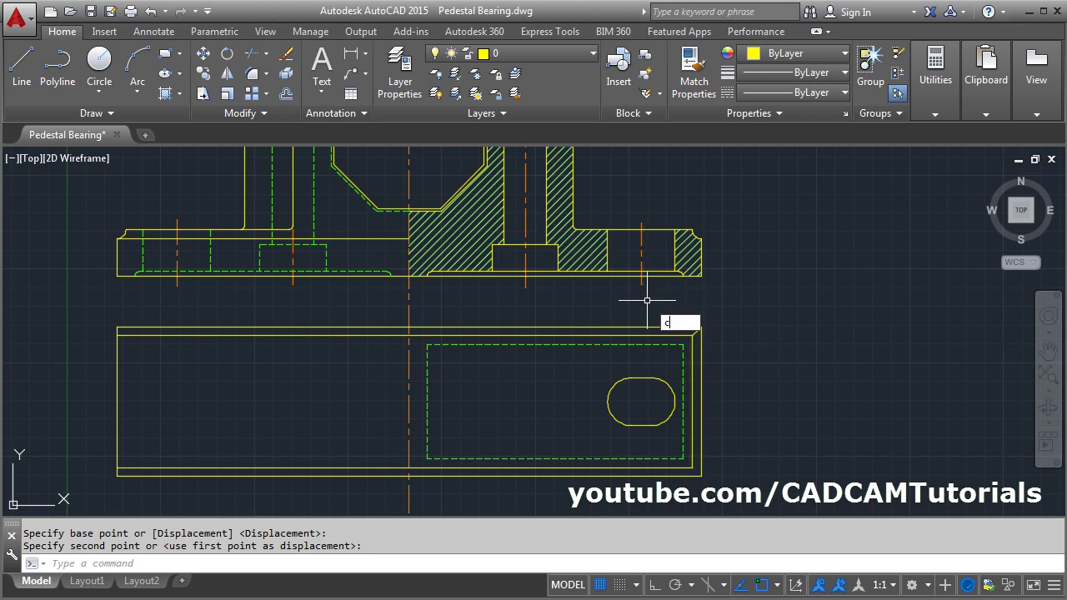
# Step: Copy the bolt-hole centreline down to the middle of the slot
pyautogui.write('co')
pyautogui.press('Return')
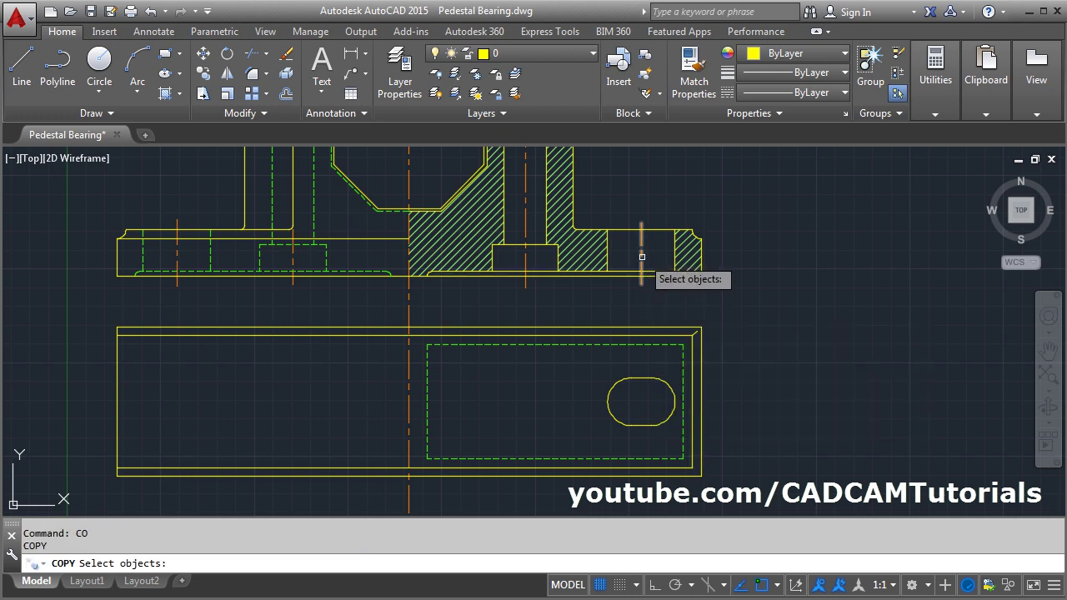
pyautogui.click(640, 250)
pyautogui.press('Return')
pyautogui.click(640, 253)
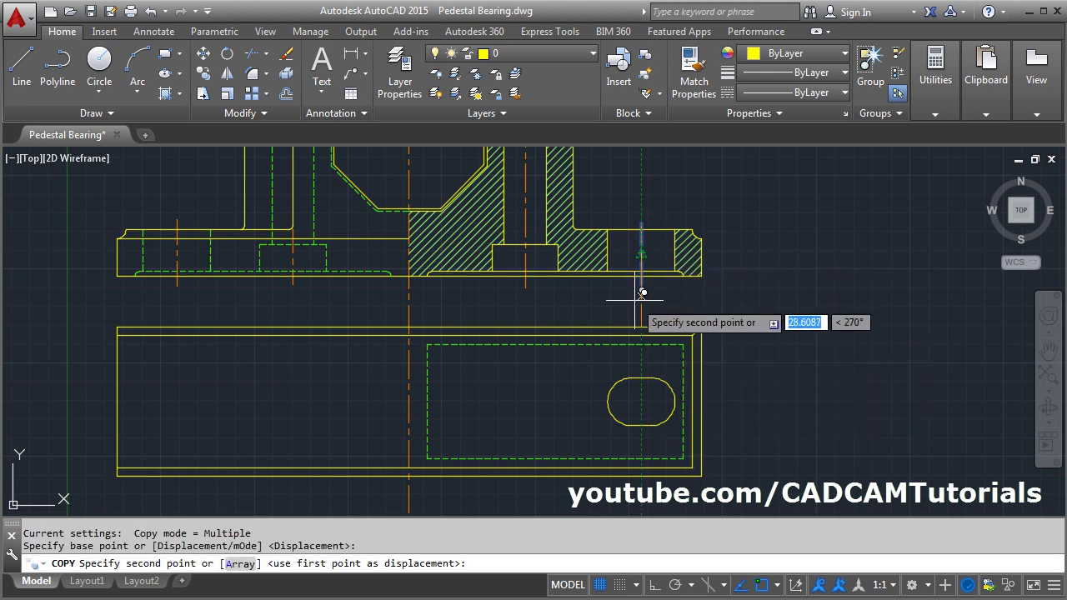
pyautogui.click(641, 403)
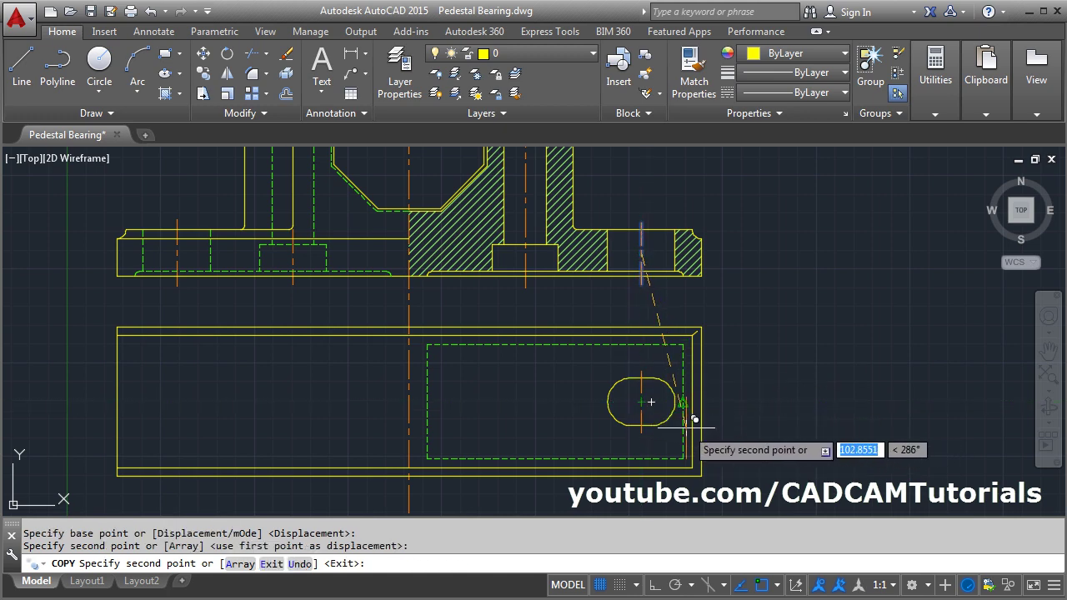
pyautogui.press('Escape')
pyautogui.scroll(4, 667, 411)
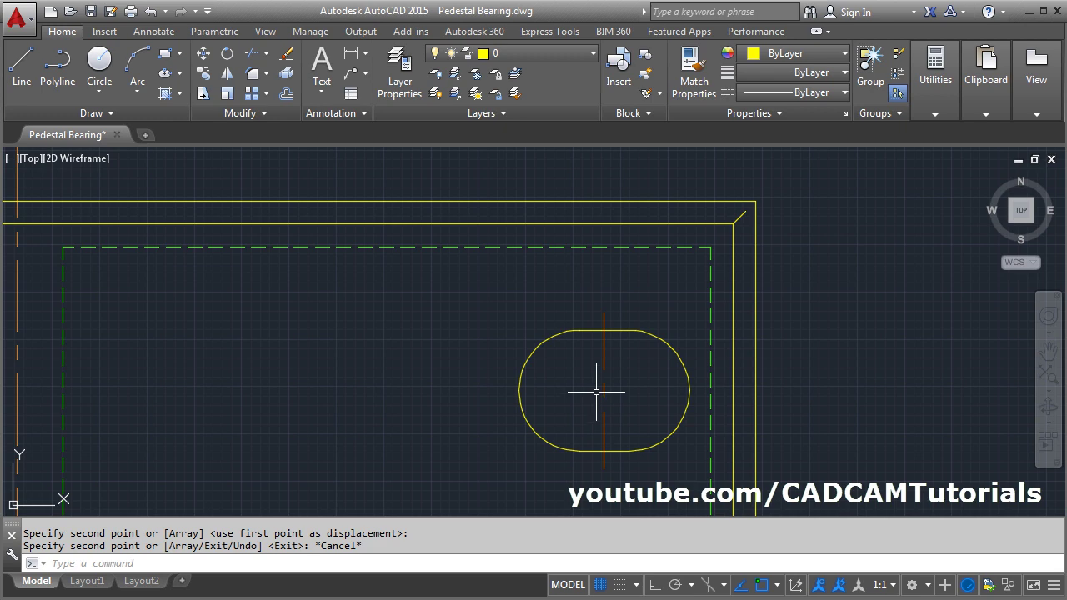
# Step: Copy the slot centreline 6.5 to the left and 6.5 to the right
pyautogui.write('ct o')
pyautogui.press('Return')
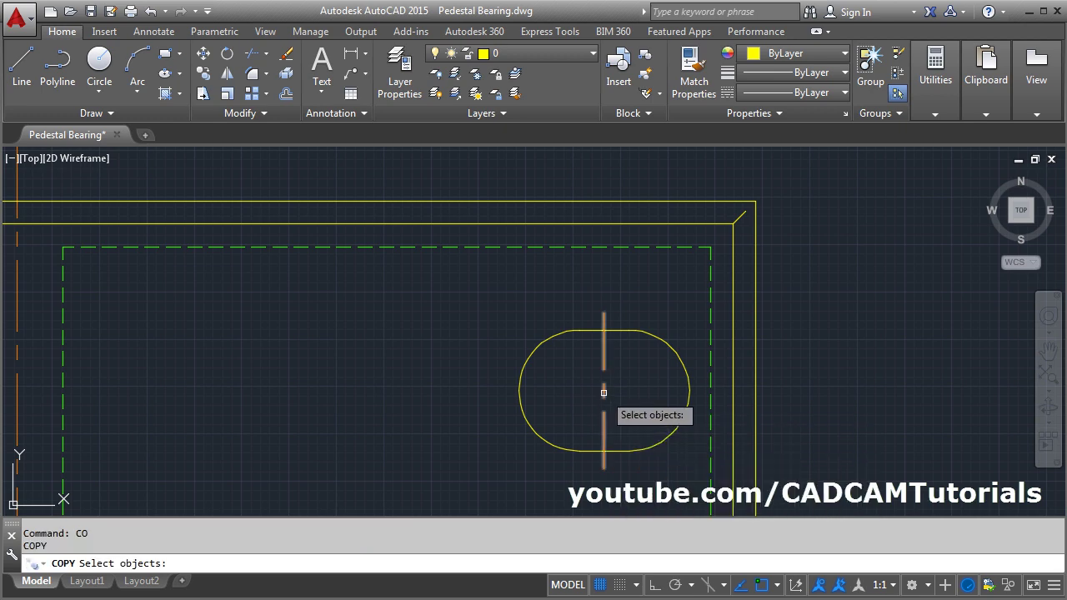
pyautogui.click(604, 390)
pyautogui.press('Return')
pyautogui.click(606, 388)
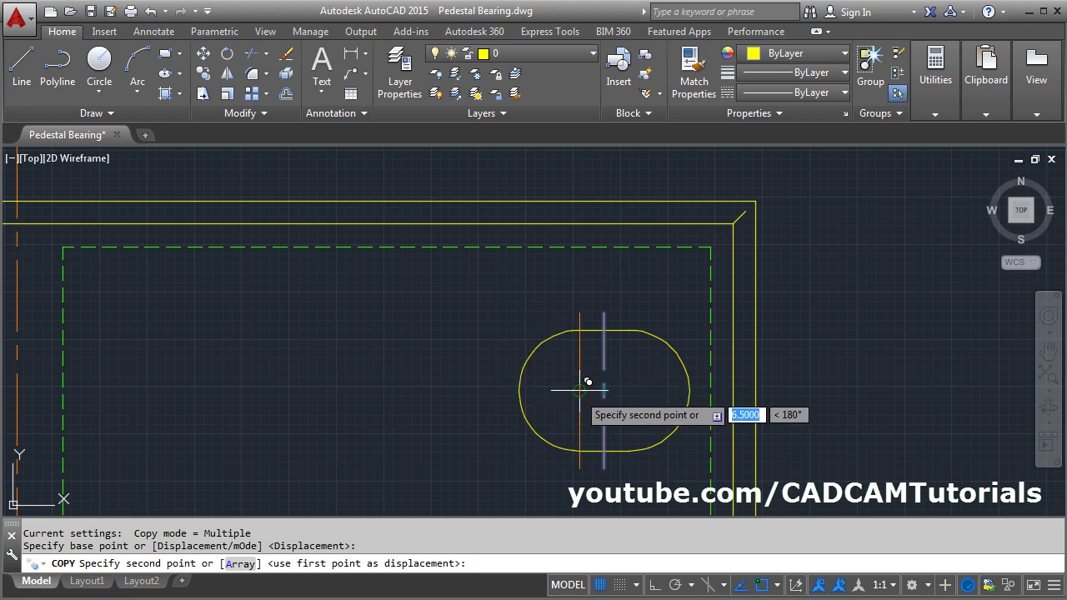
pyautogui.click(580, 389)
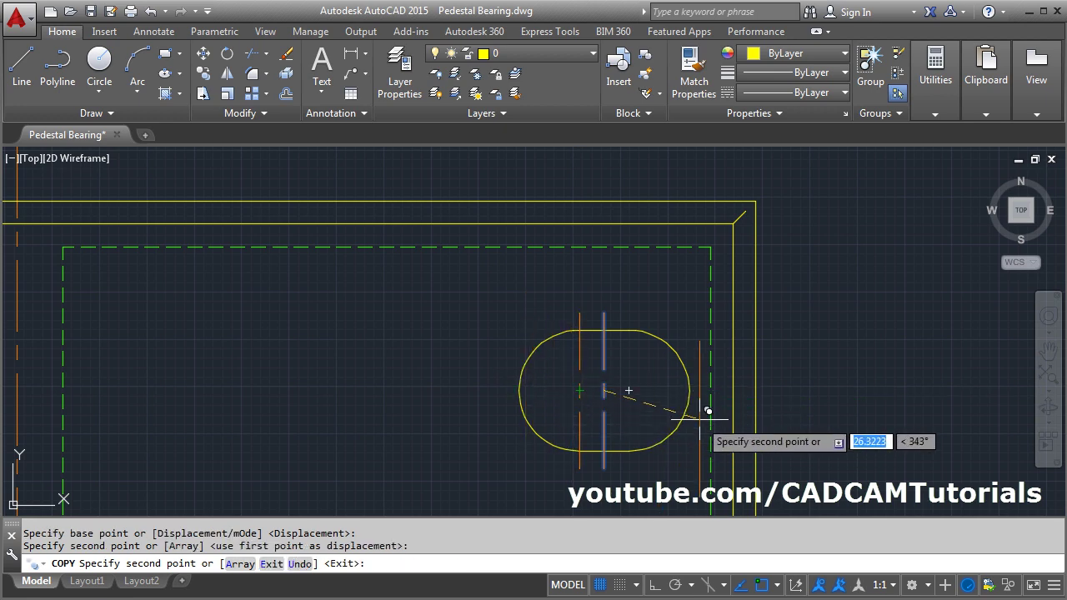
pyautogui.click(629, 389)
pyautogui.press('Escape')
pyautogui.hotkey('alt', 'Tab')
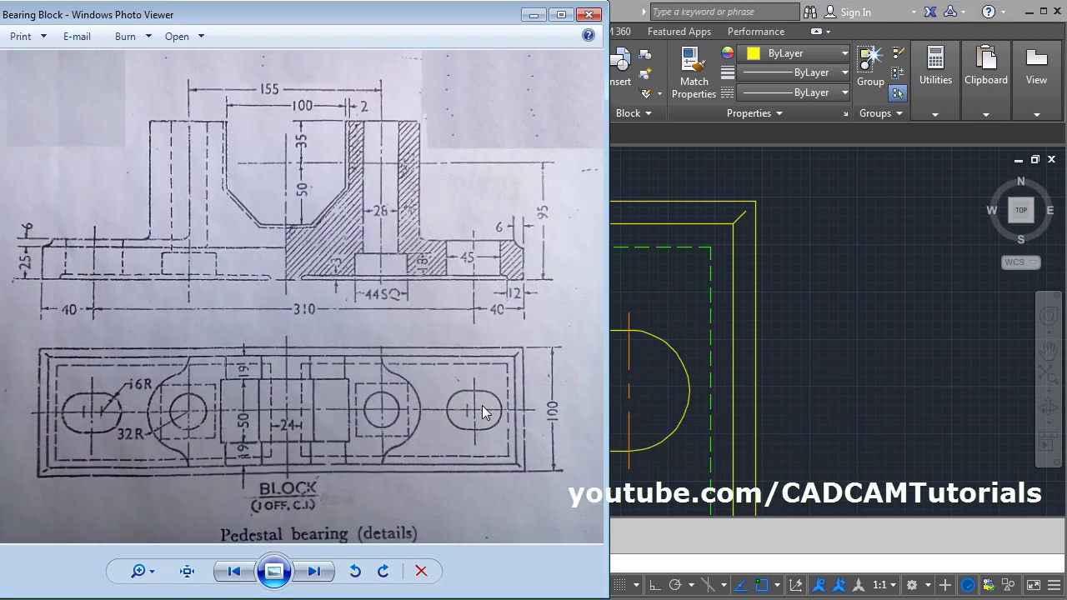
pyautogui.hotkey('alt', 'Tab')
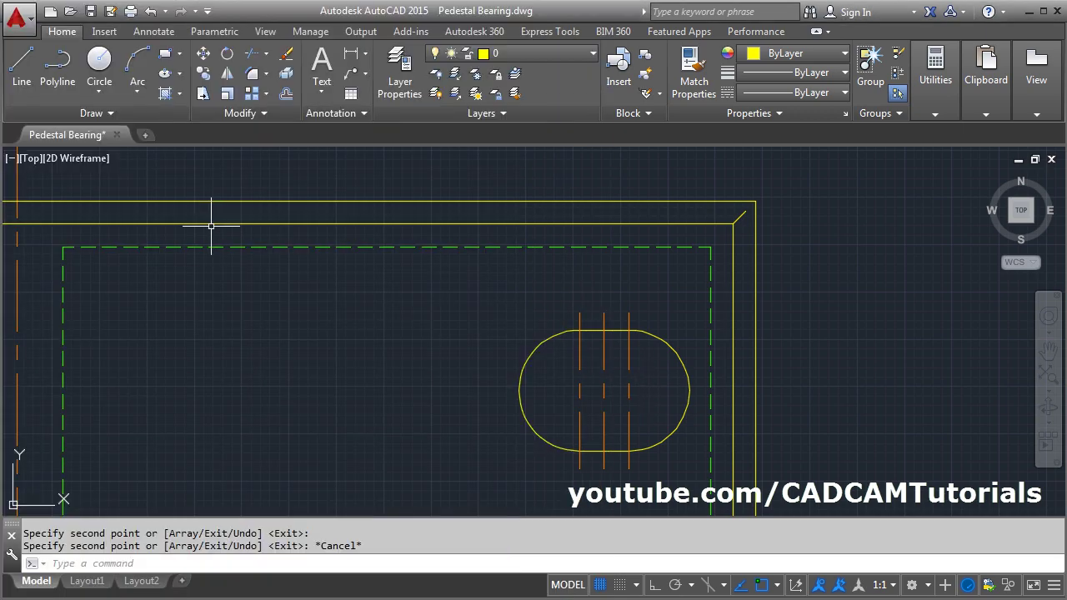
pyautogui.click(246, 113)
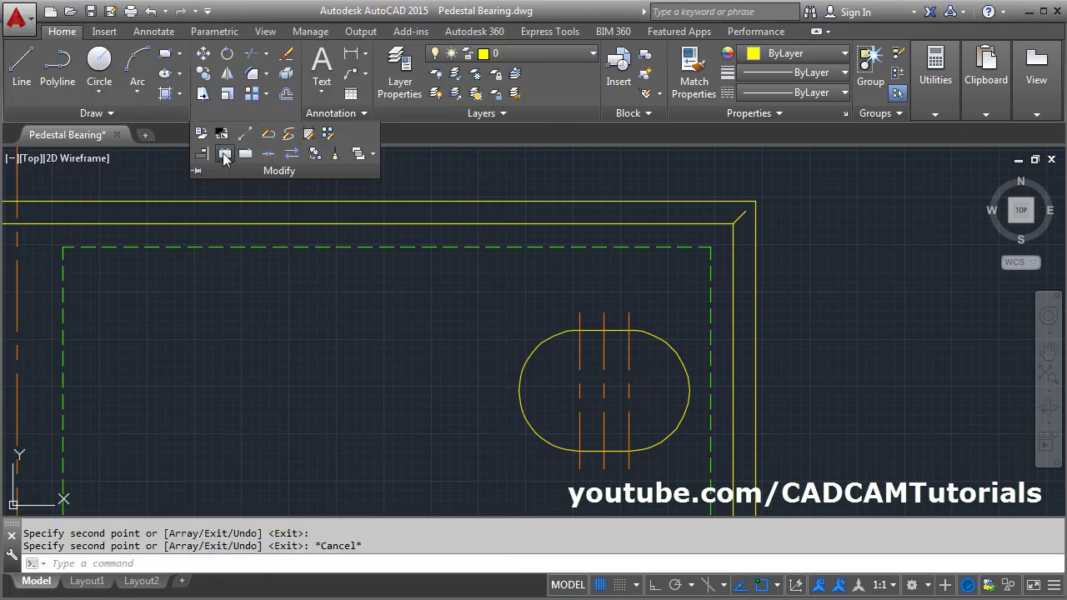
# Step: Break away the upper part of the right-hand slot line, leaving a short lower segment
pyautogui.click(246, 154)
pyautogui.click(628, 371)
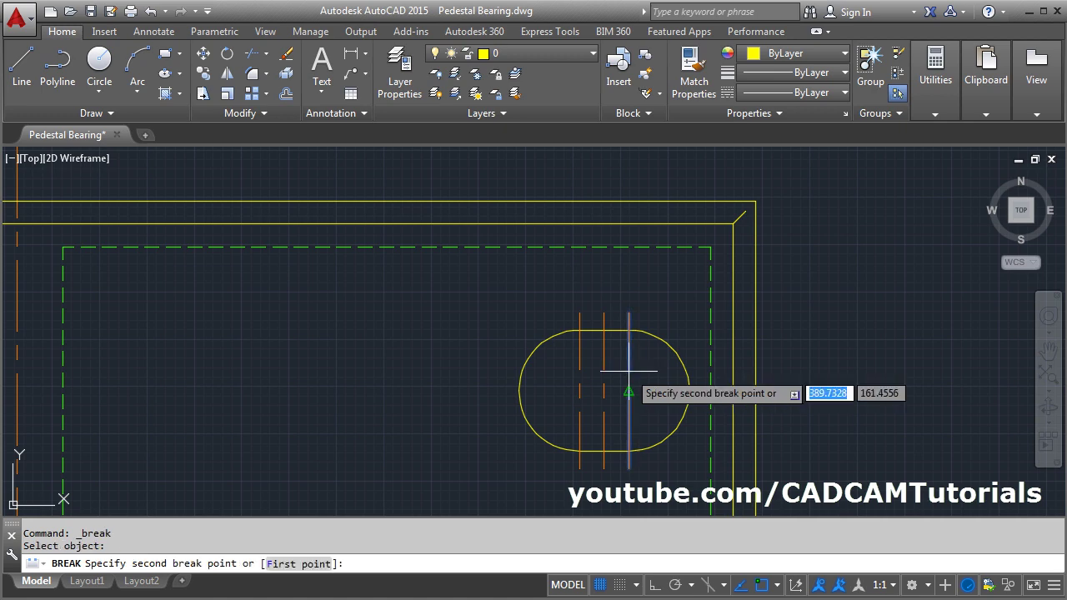
pyautogui.click(634, 292)
pyautogui.press('Return')
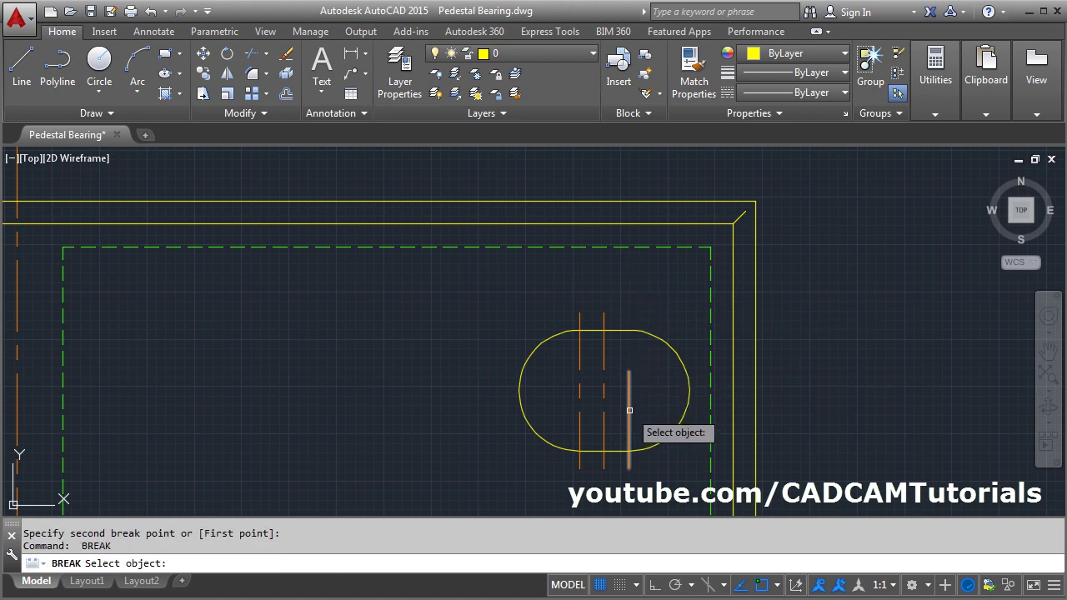
pyautogui.click(630, 410)
pyautogui.press('Escape')
pyautogui.scroll(-4, 684, 421)
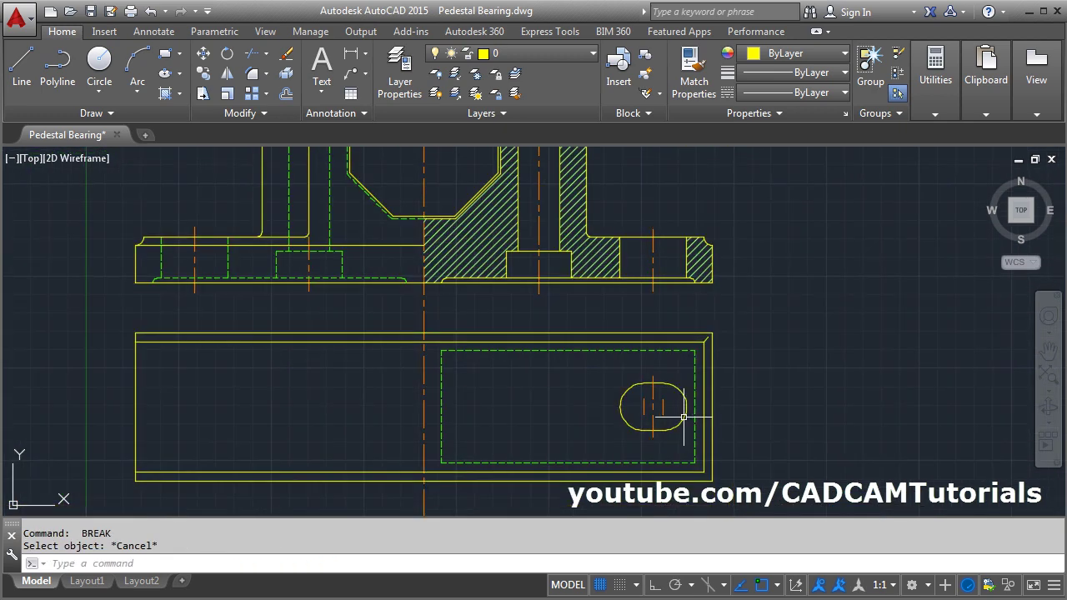
pyautogui.moveTo(582, 445); pyautogui.dragTo(620, 448, button='middle')
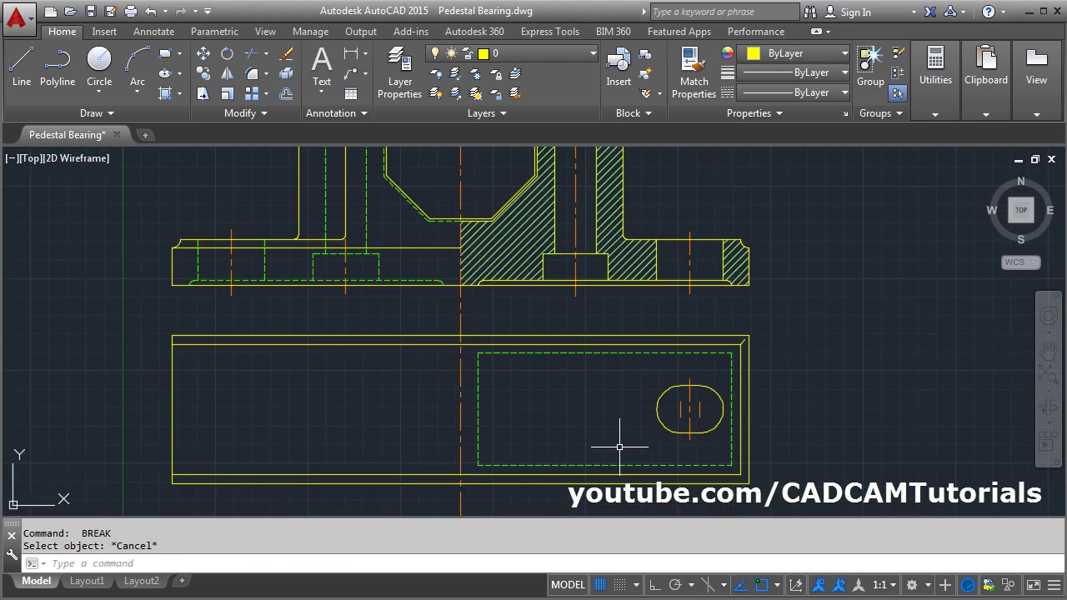
# Step: Make center the current layer and draw a horizontal centre line across the rectangle
pyautogui.click(519, 52)
pyautogui.click(517, 80)
pyautogui.click(28, 63)
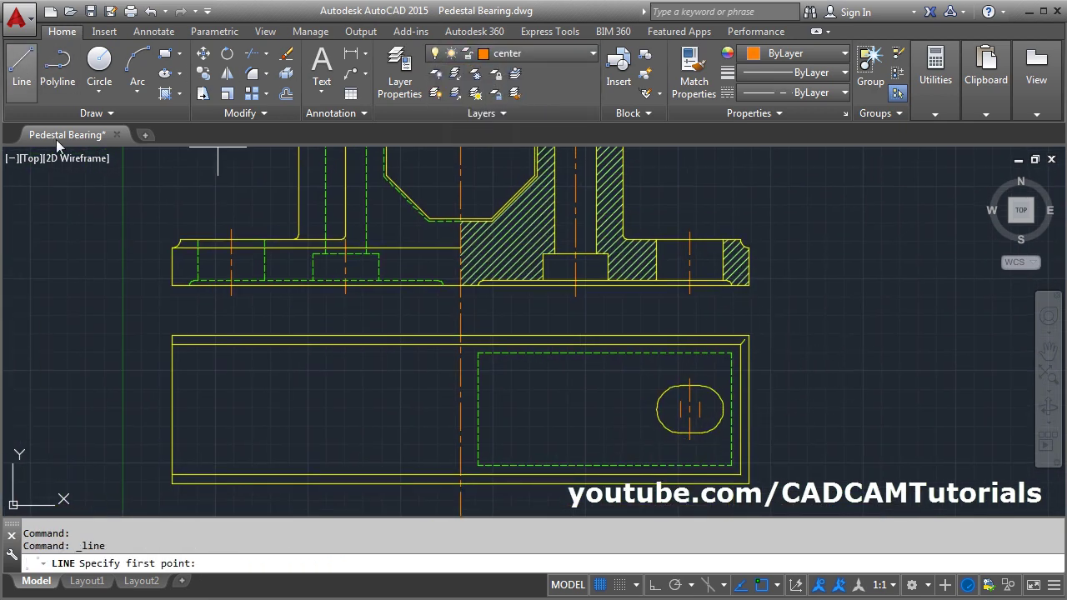
pyautogui.click(152, 409)
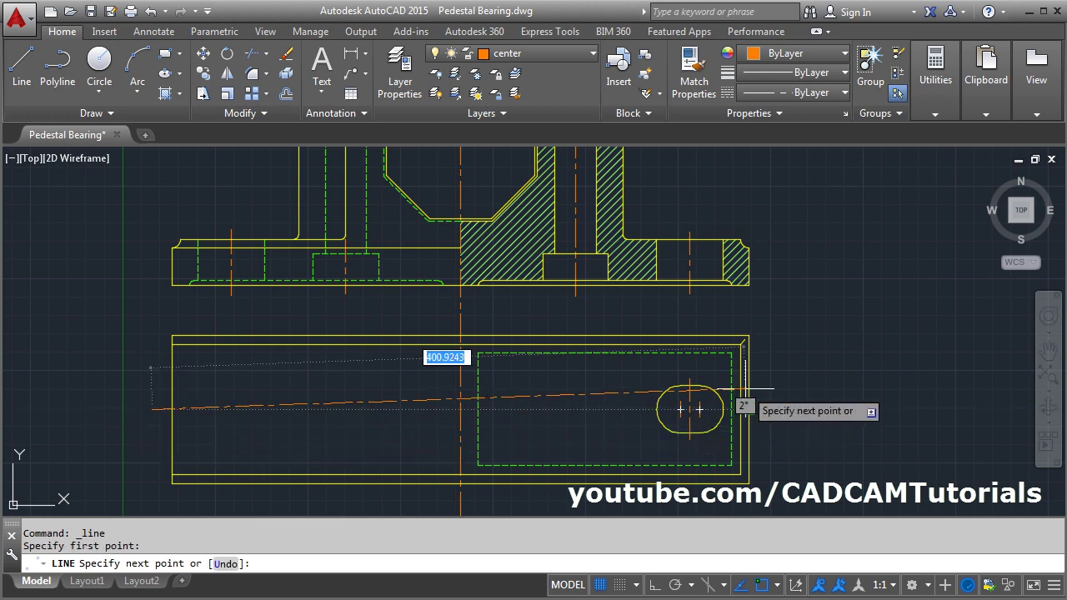
pyautogui.click(656, 586)
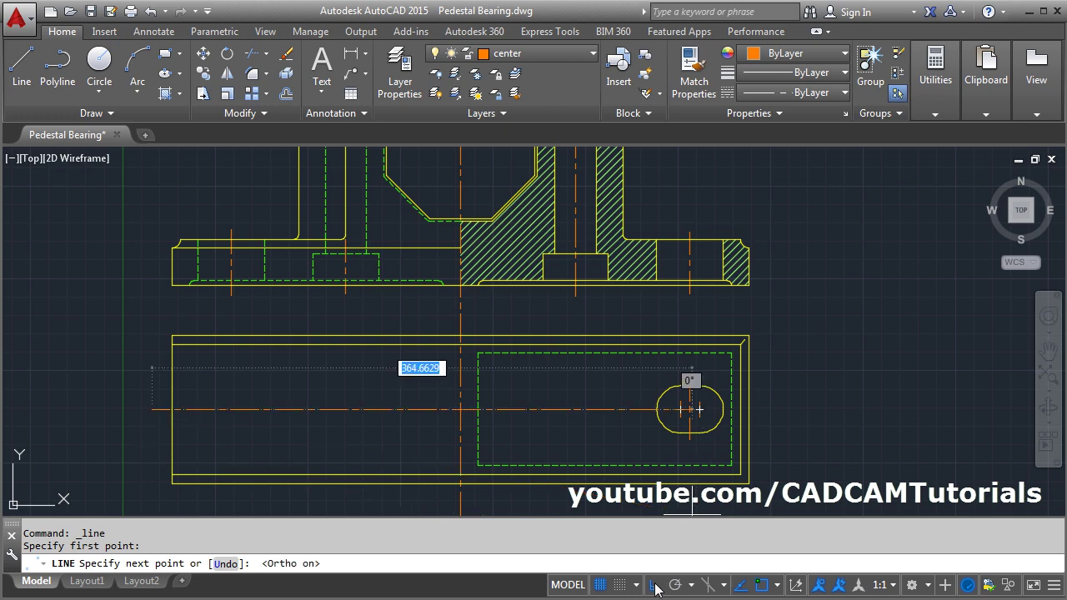
pyautogui.click(764, 408)
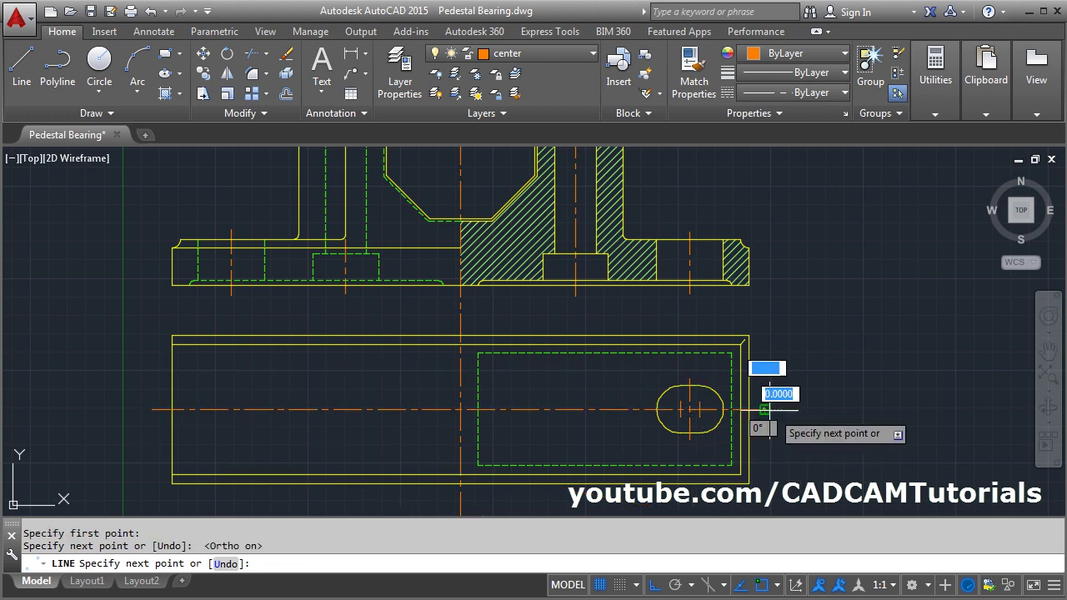
pyautogui.press('Escape')
# Step: Draw a vertical centre line from above the rectangle down to its bottom edge
pyautogui.hotkey('alt', 'Tab')
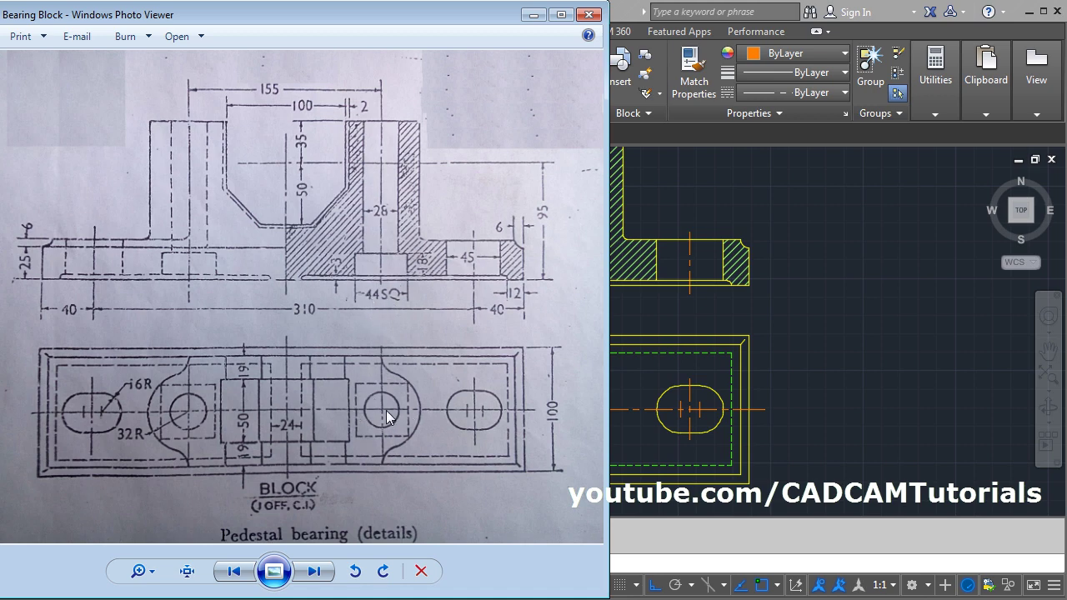
pyautogui.hotkey('alt', 'Tab')
pyautogui.click(22, 67)
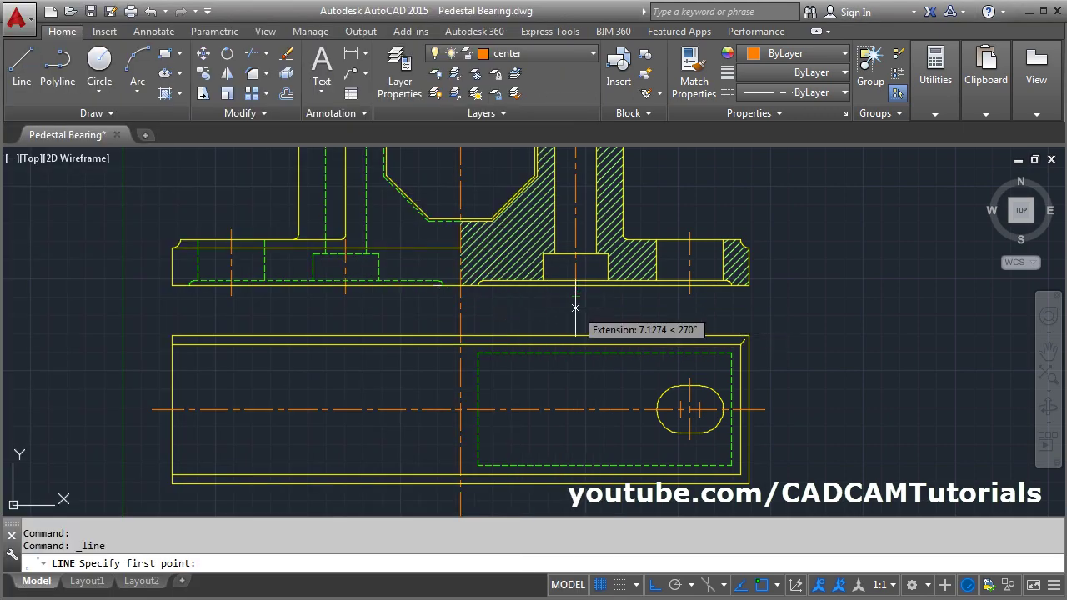
pyautogui.click(575, 326)
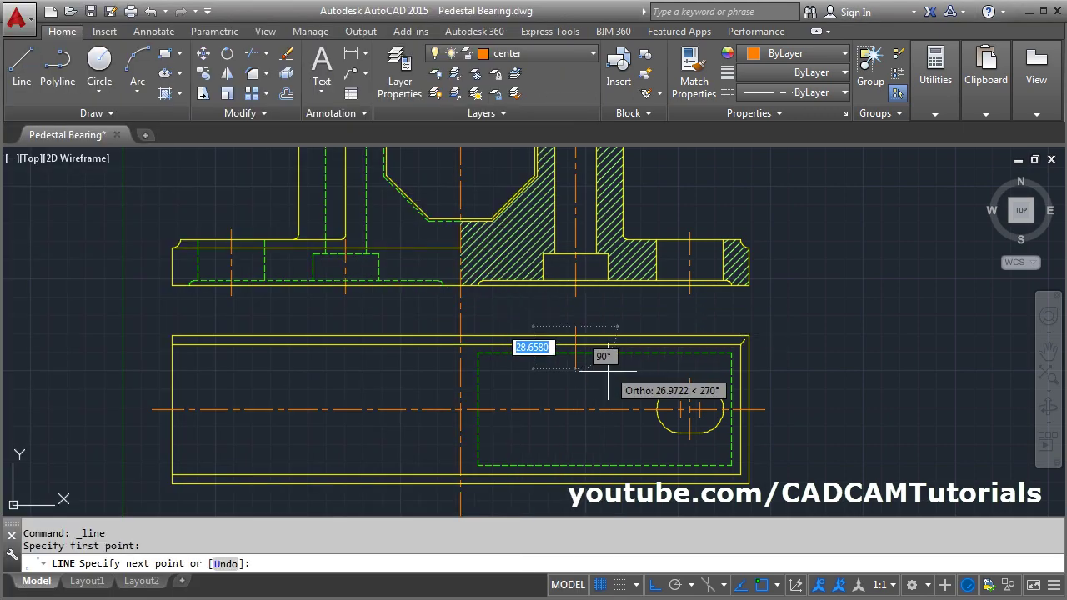
pyautogui.click(575, 500)
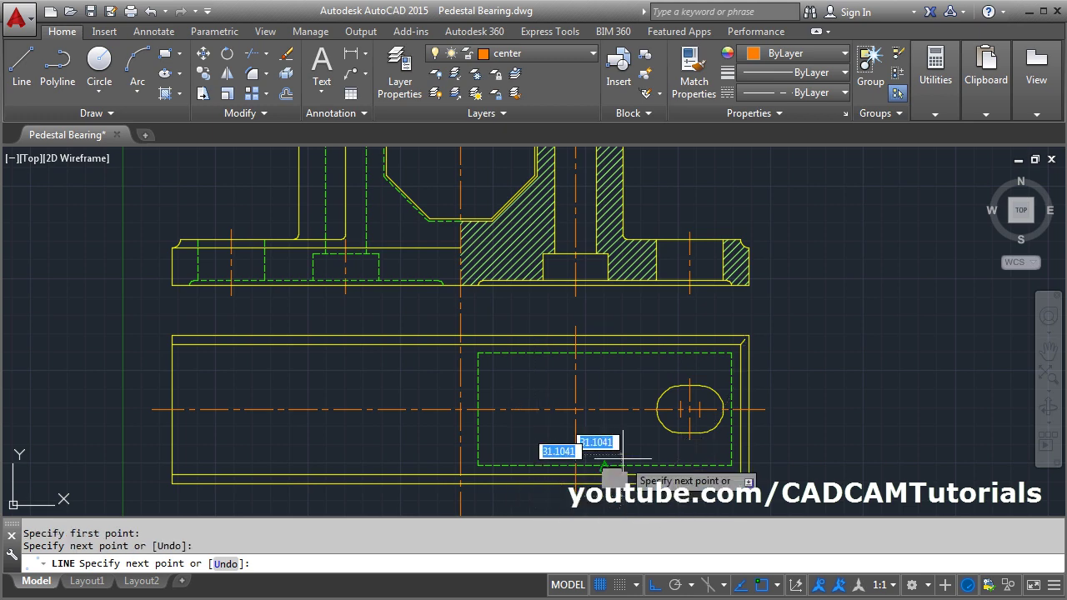
pyautogui.press('Return')
pyautogui.hotkey('alt', 'Tab')
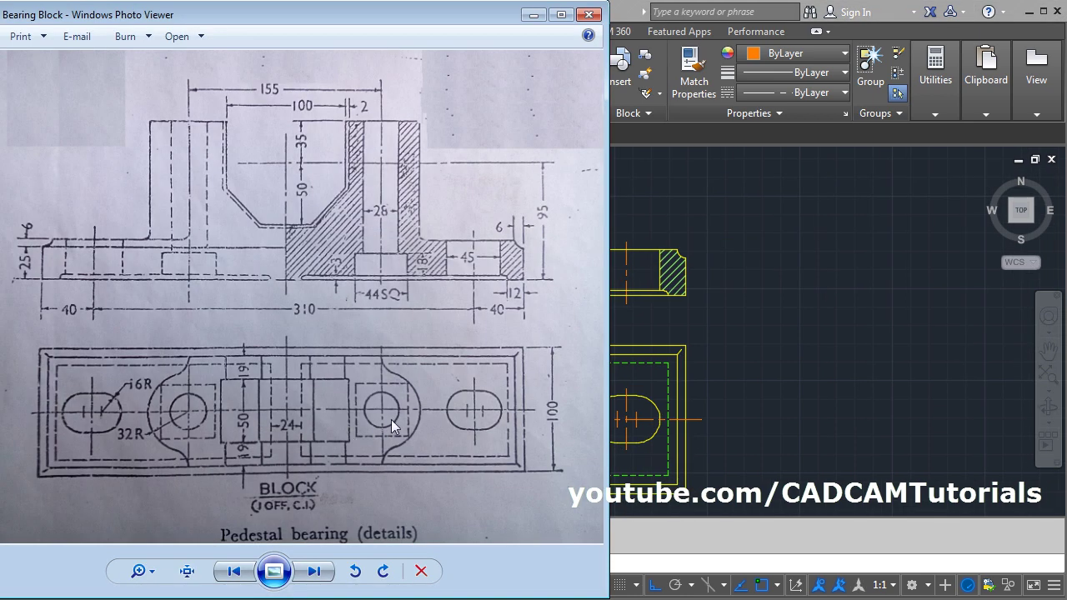
pyautogui.hotkey('alt', 'Tab')
pyautogui.click(537, 53)
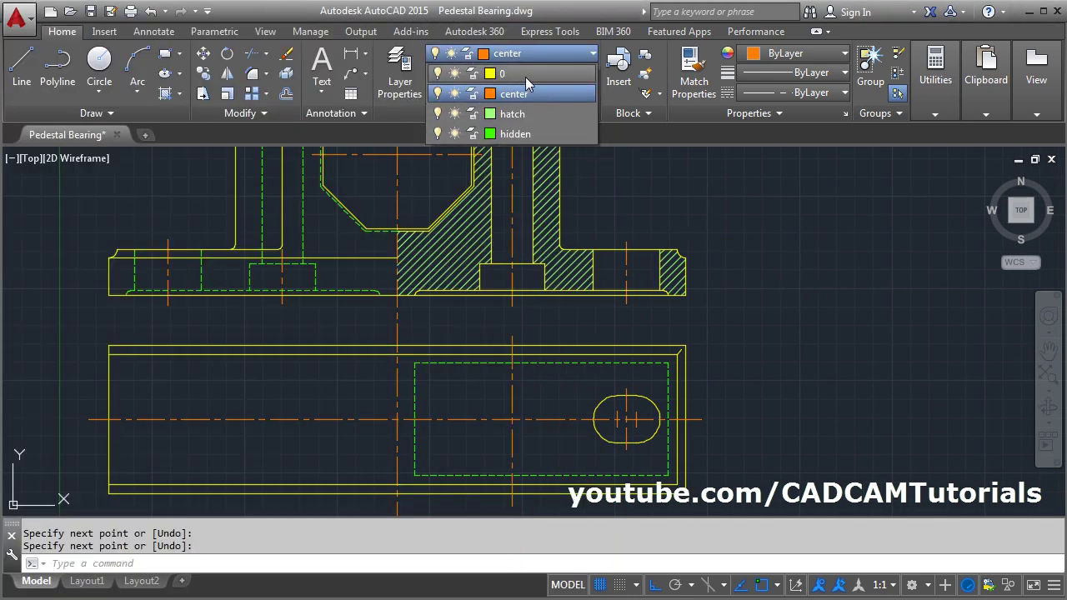
# Step: On the hidden layer, draw a 44 x 44 square with a fillet radius of 0
pyautogui.click(516, 134)
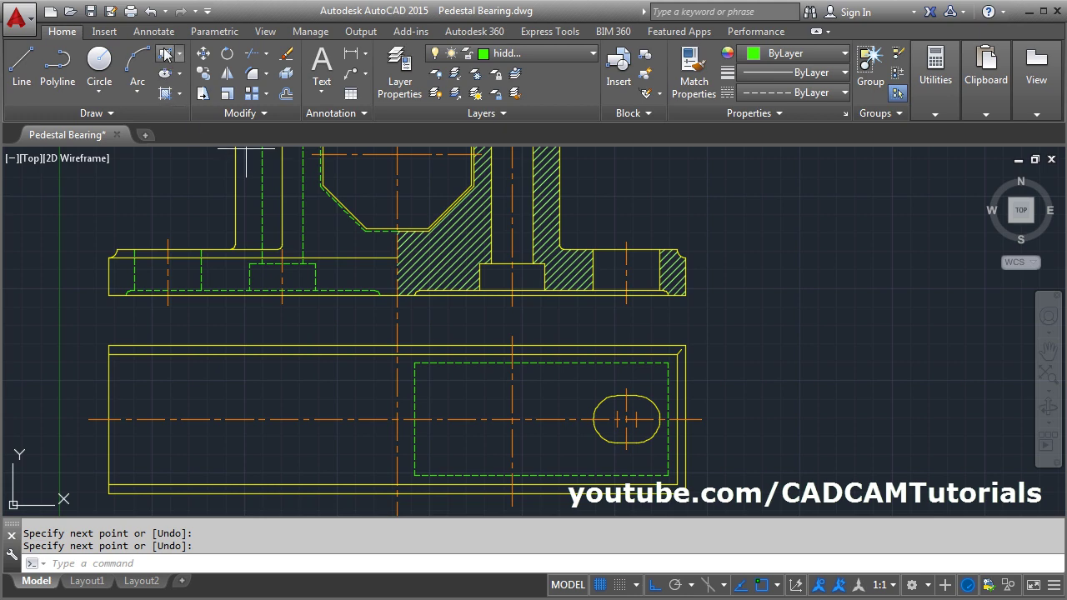
pyautogui.click(165, 54)
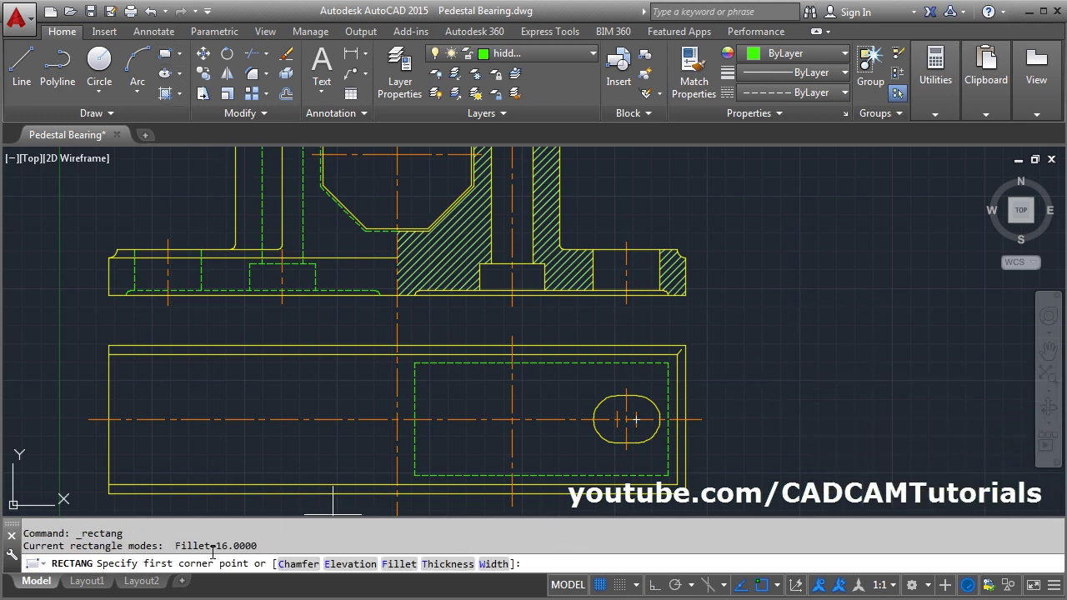
pyautogui.click(398, 565)
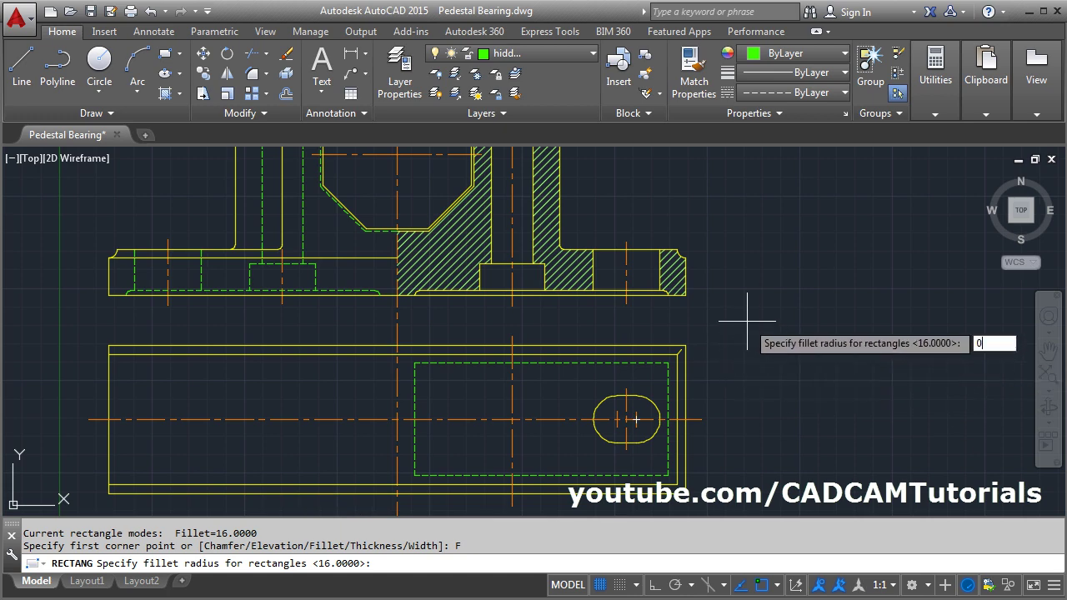
pyautogui.write('0')
pyautogui.press('Return')
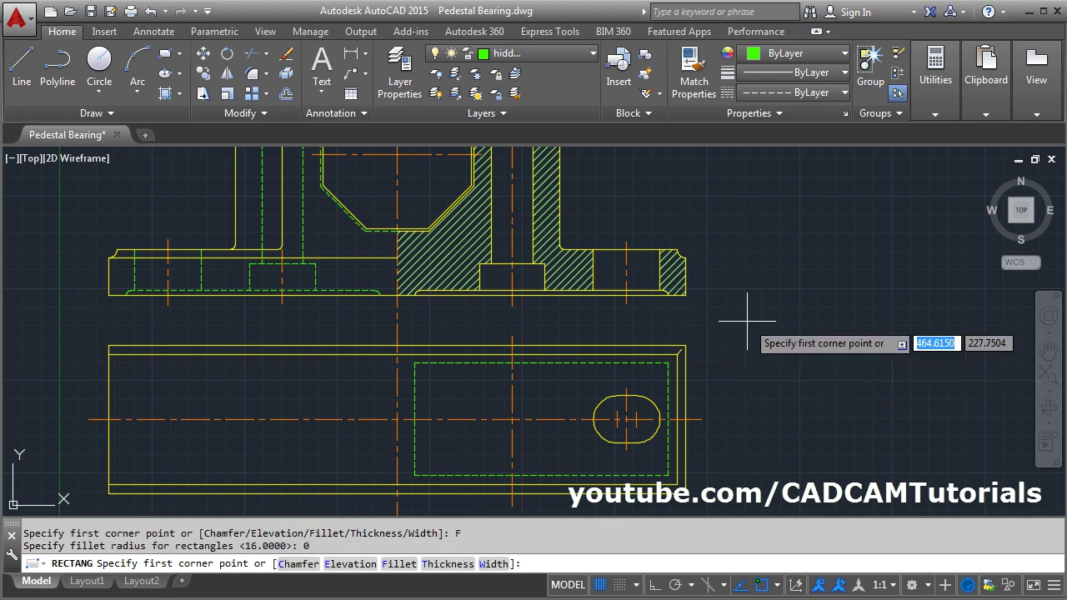
pyautogui.click(751, 385)
pyautogui.click(342, 565)
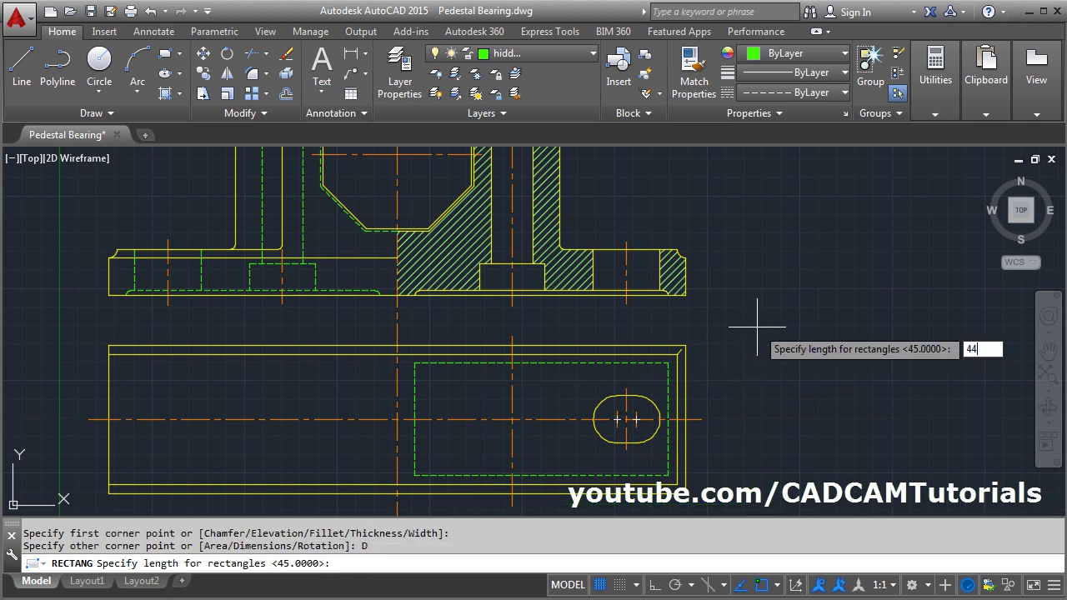
pyautogui.write('44')
pyautogui.press('Return')
pyautogui.write('44')
pyautogui.press('Return')
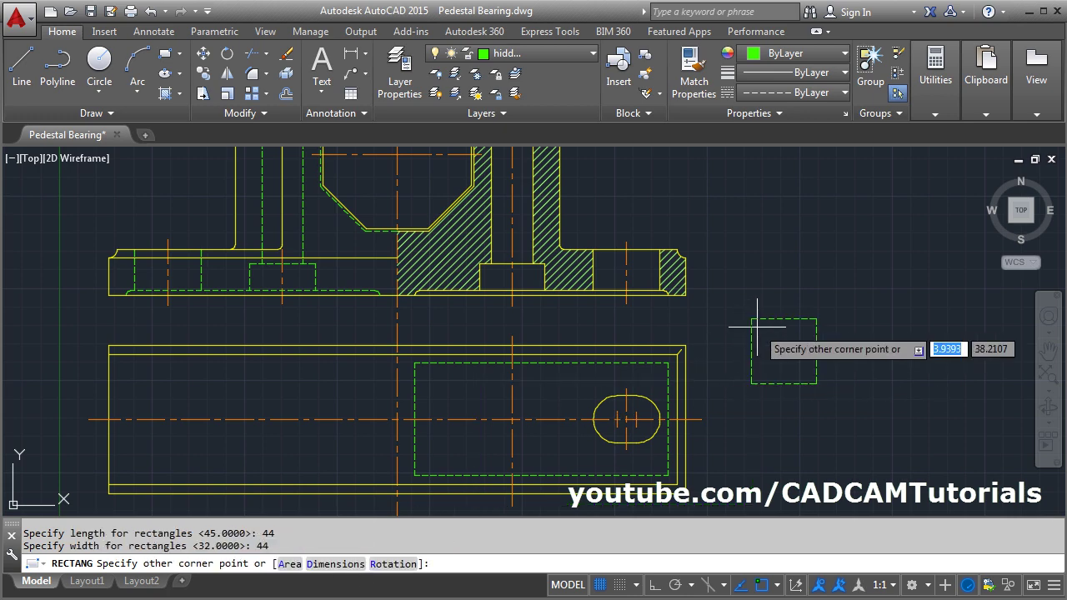
pyautogui.click(758, 327)
# Step: Move the square so it is centred on the centre lines' intersection
pyautogui.click(204, 54)
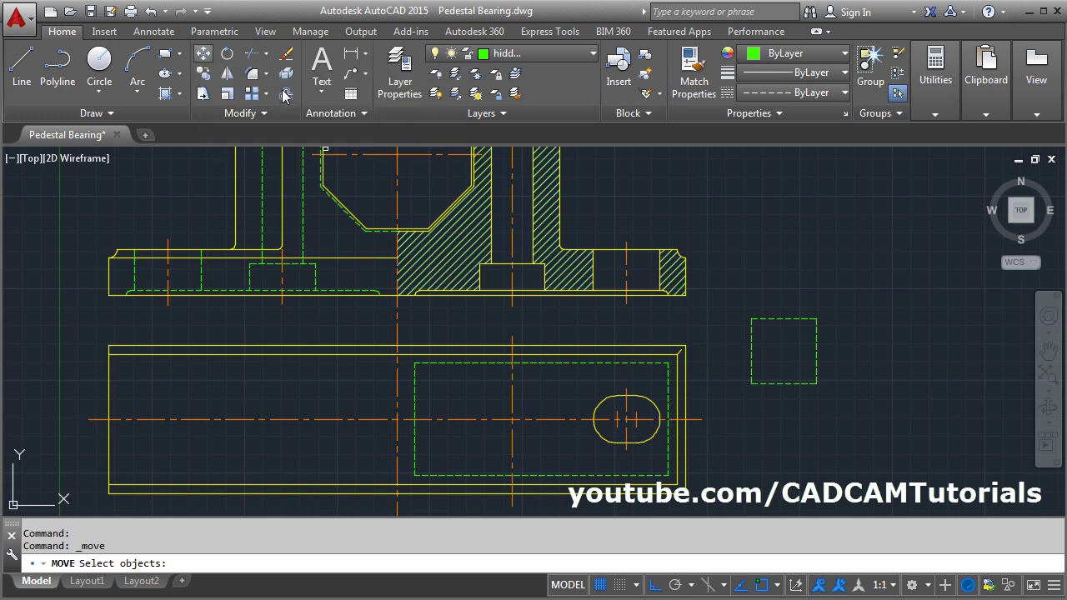
pyautogui.click(786, 317)
pyautogui.press('Return')
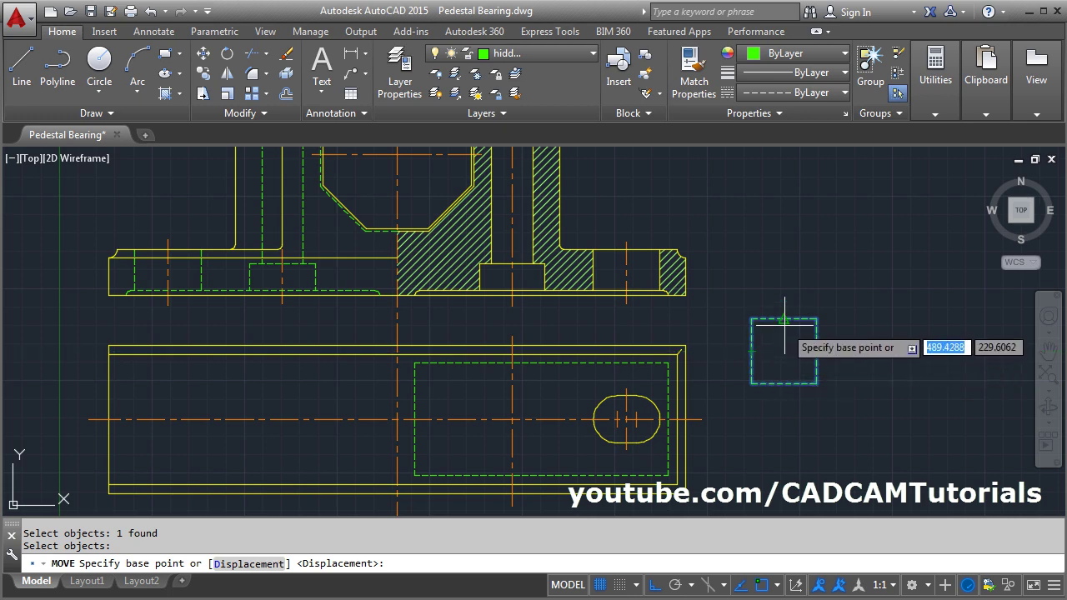
pyautogui.click(784, 350)
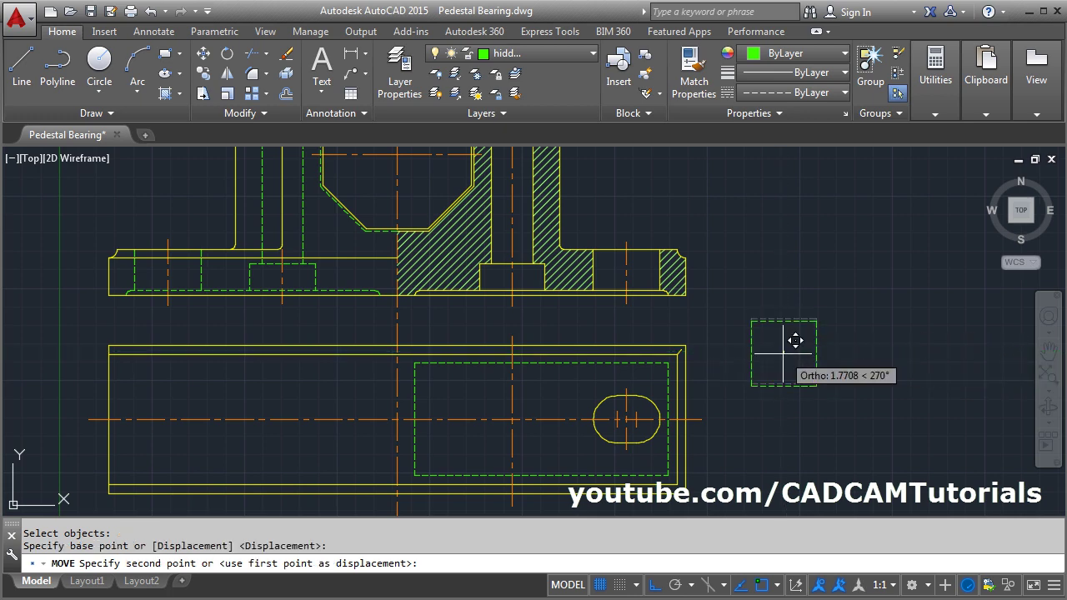
pyautogui.click(512, 420)
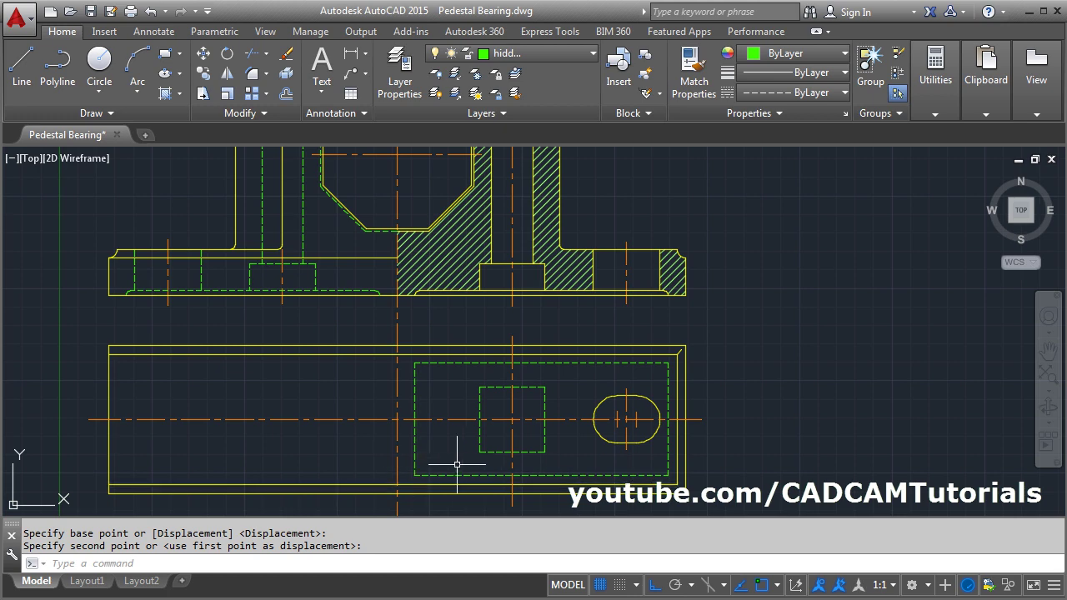
pyautogui.hotkey('alt', 'Tab')
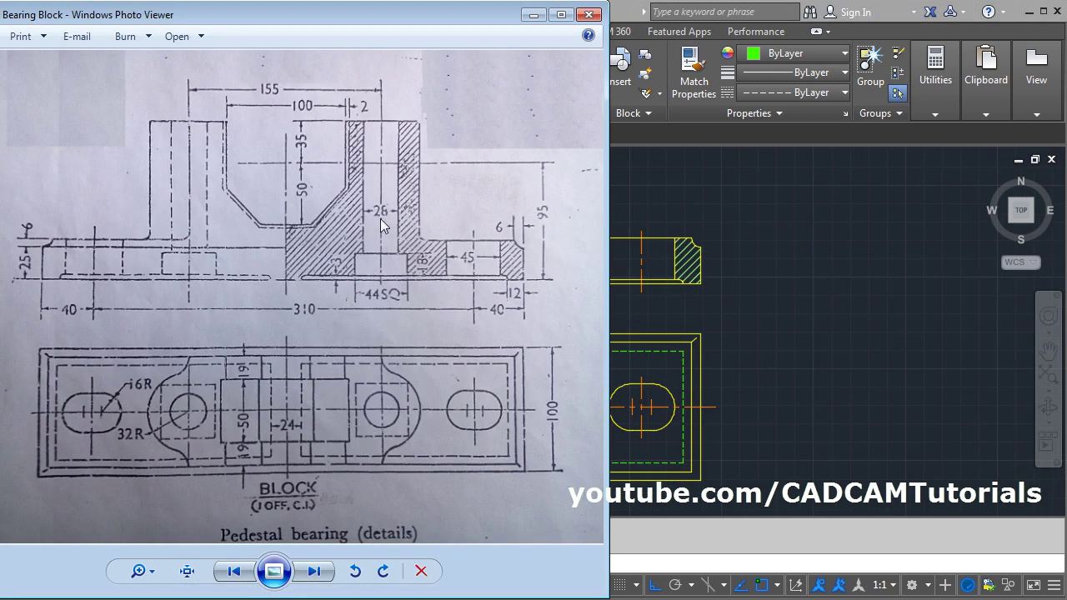
# Step: Draw a radius 14 circle at the square's centre and put it on layer 0
pyautogui.hotkey('alt', 'Tab')
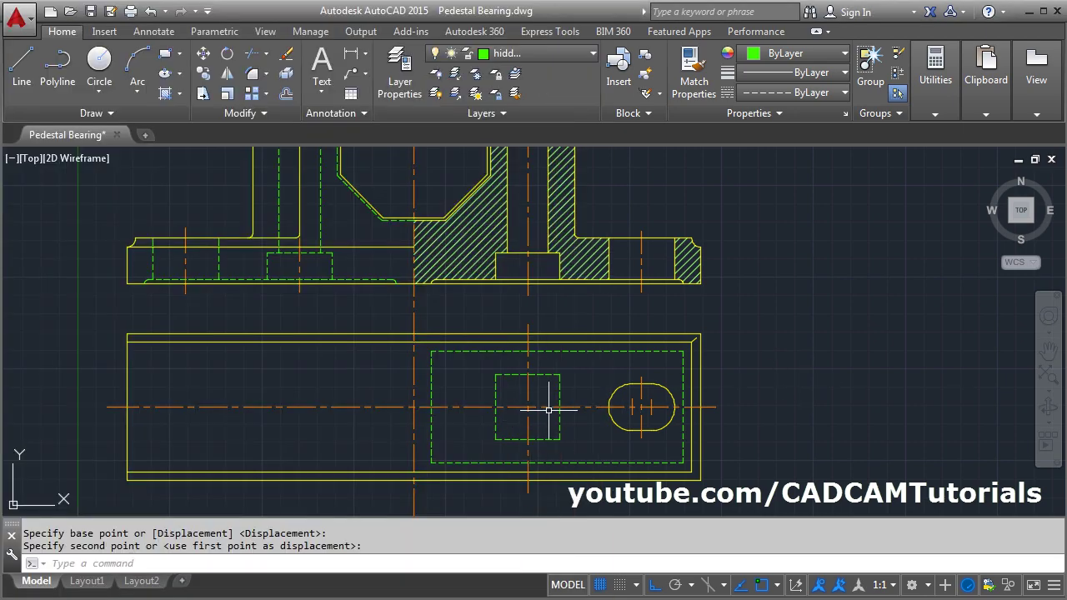
pyautogui.click(98, 65)
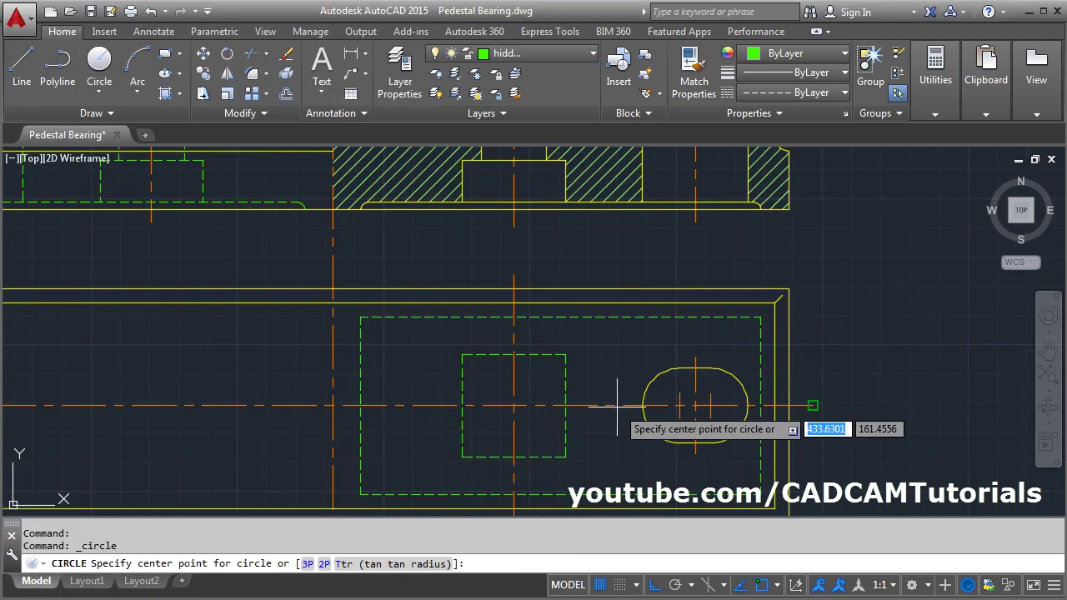
pyautogui.click(513, 406)
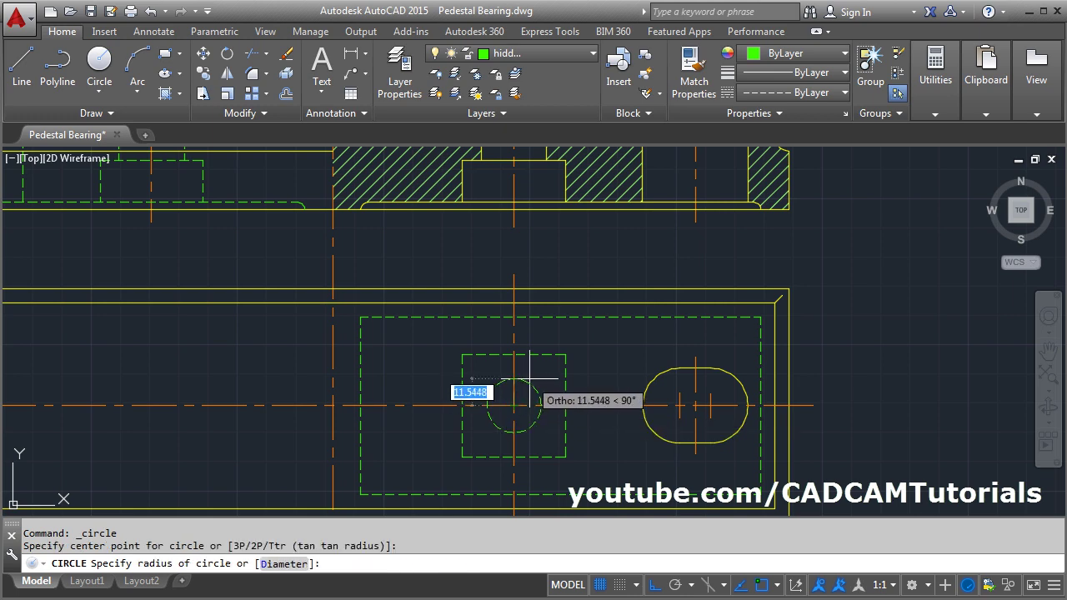
pyautogui.write('14')
pyautogui.press('Return')
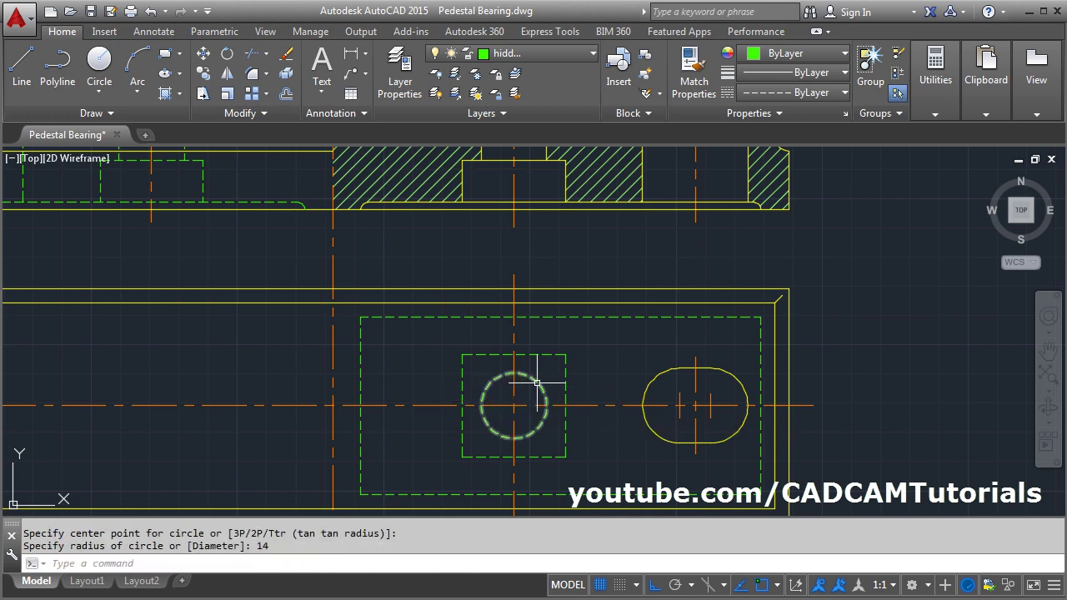
pyautogui.click(538, 383)
pyautogui.click(517, 52)
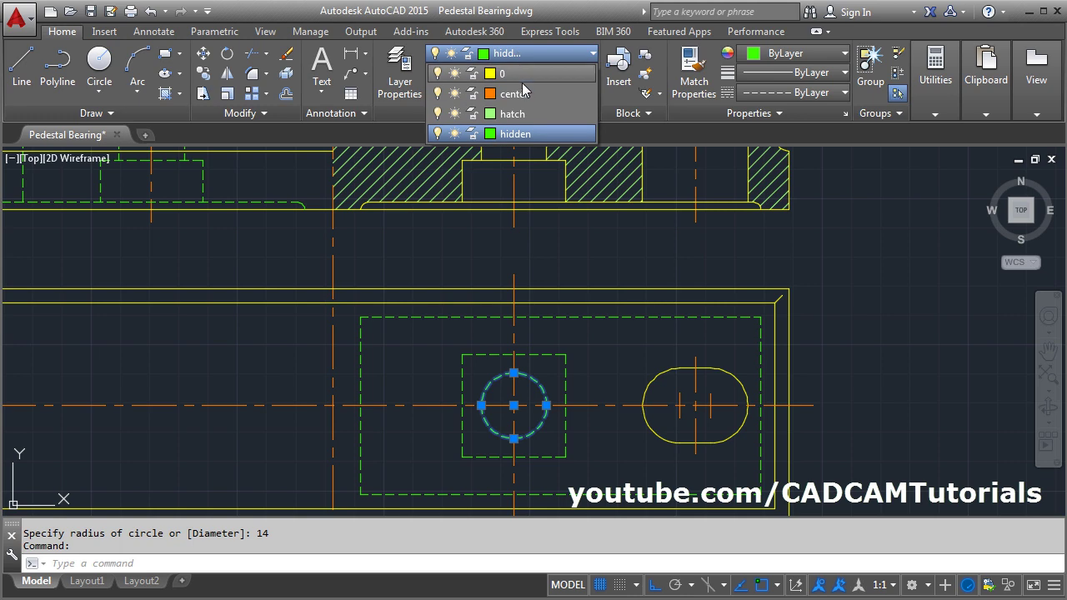
pyautogui.click(508, 72)
pyautogui.press('Escape')
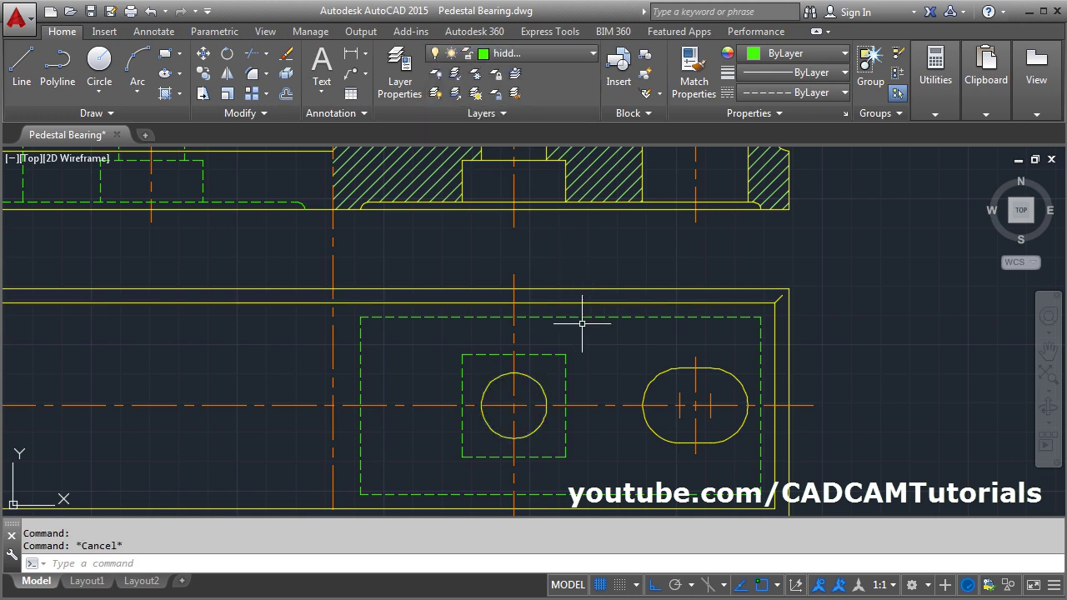
# Step: Draw a radius 32 circle concentric with the bolt hole
pyautogui.hotkey('alt', 'Tab')
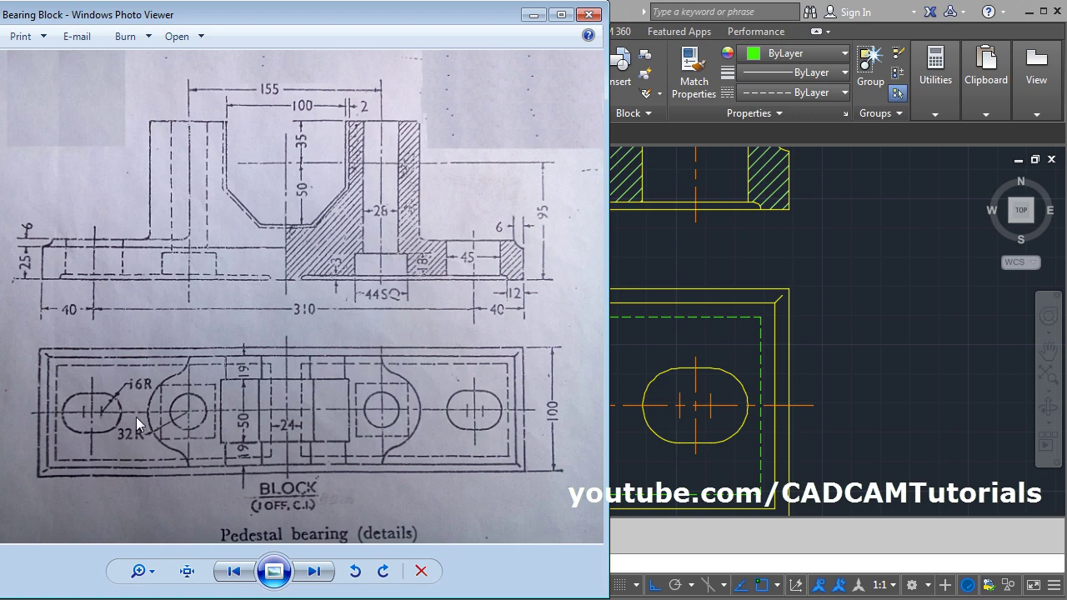
pyautogui.hotkey('alt', 'Tab')
pyautogui.click(100, 63)
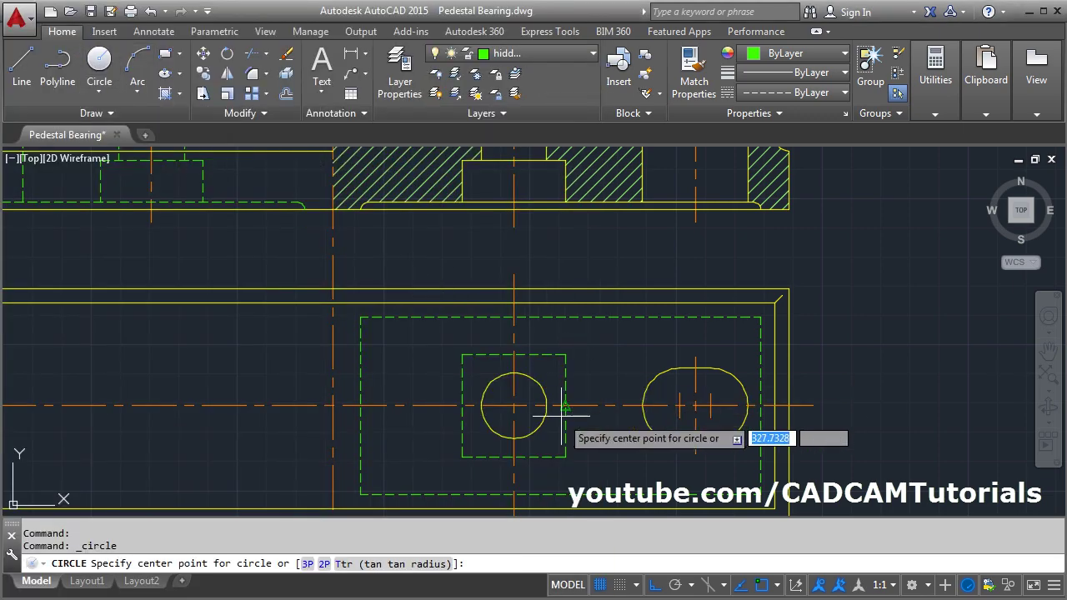
pyautogui.click(513, 406)
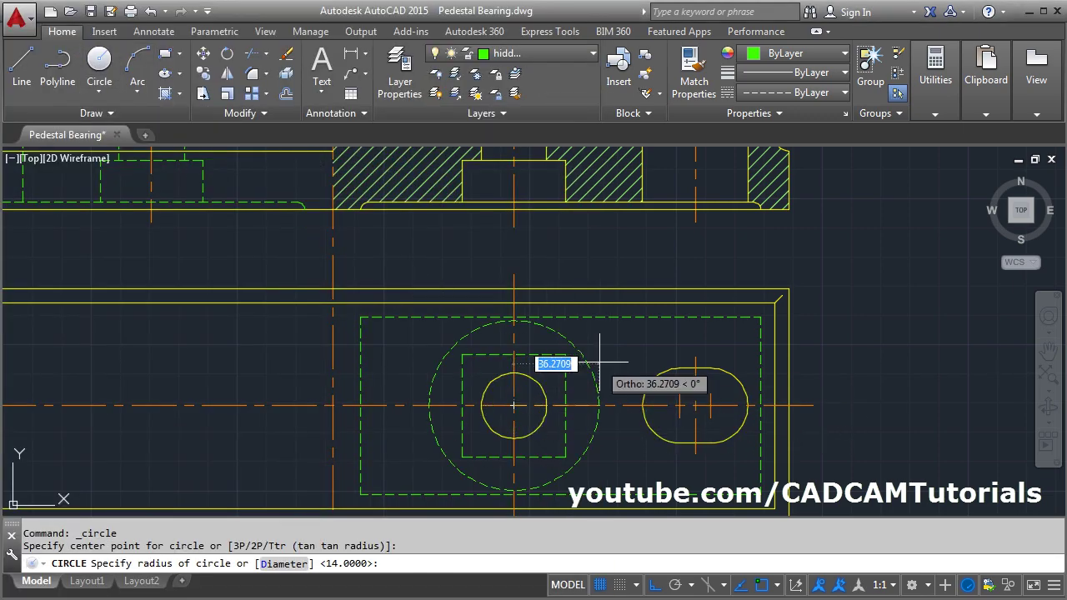
pyautogui.write('3')
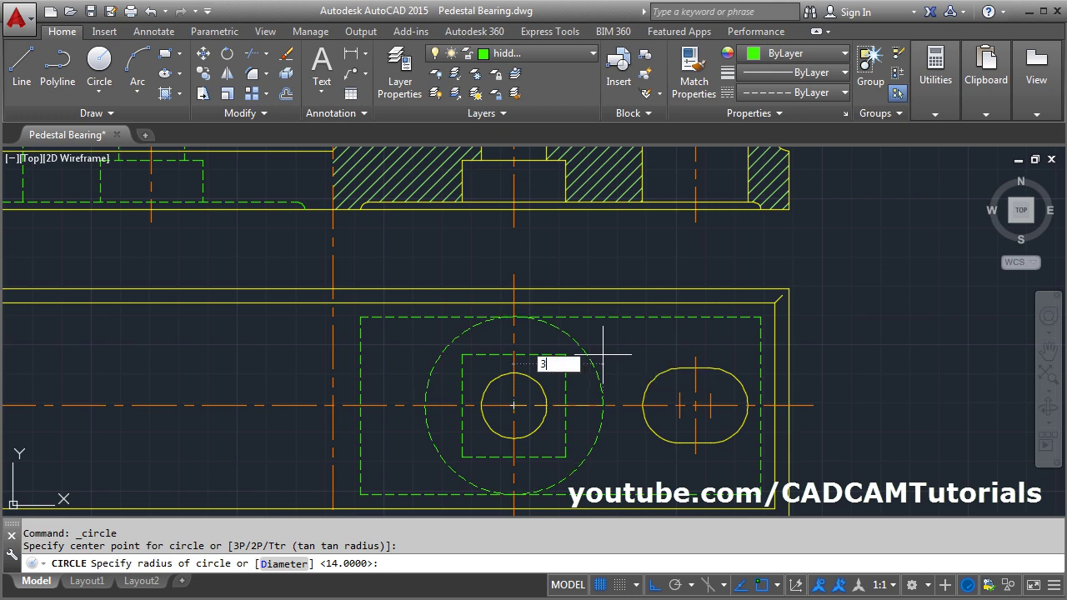
pyautogui.write('2')
pyautogui.press('Return')
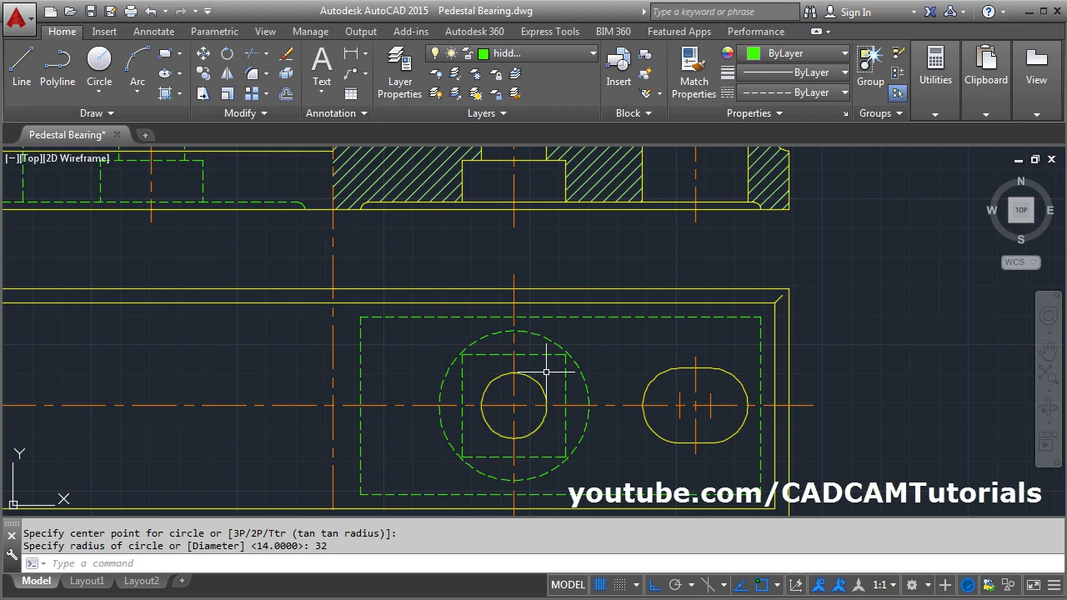
# Step: Trim the circle's left half away at the vertical centre line
pyautogui.write('tr')
pyautogui.press('Return')
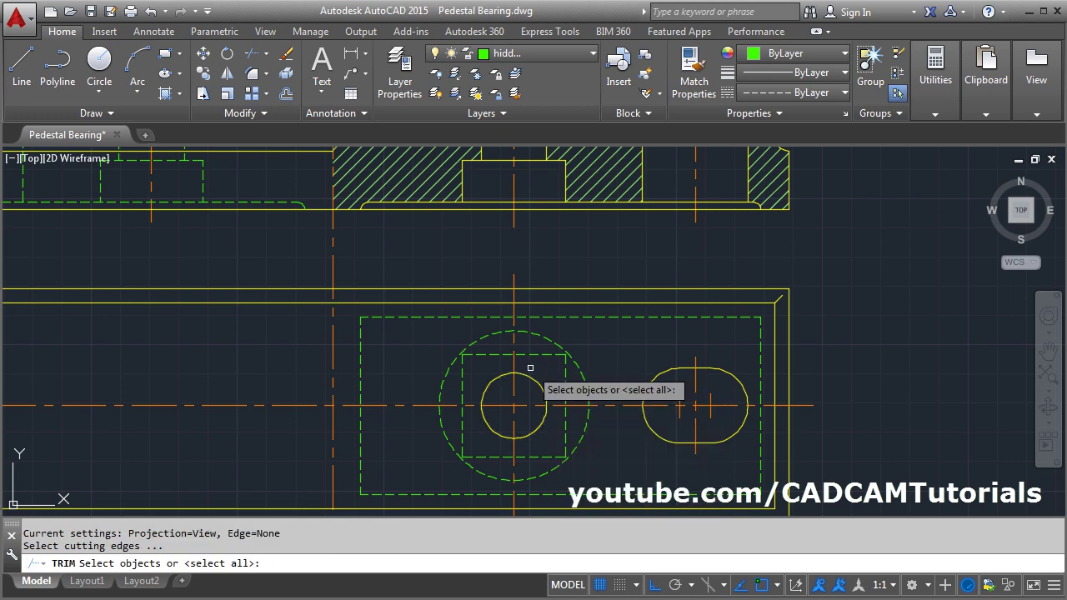
pyautogui.click(512, 364)
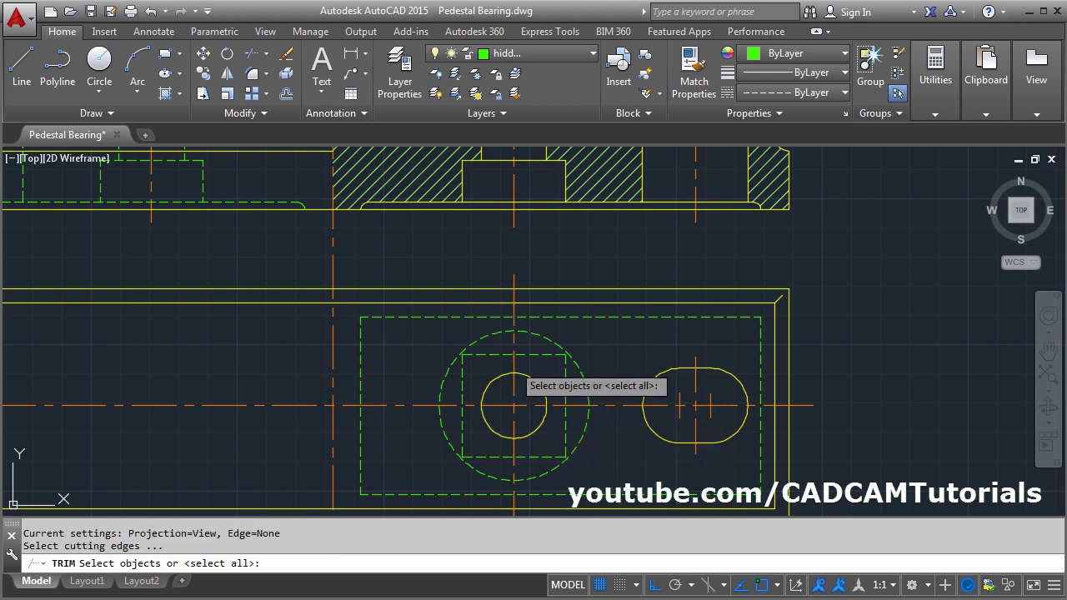
pyautogui.press('Return')
pyautogui.click(445, 374)
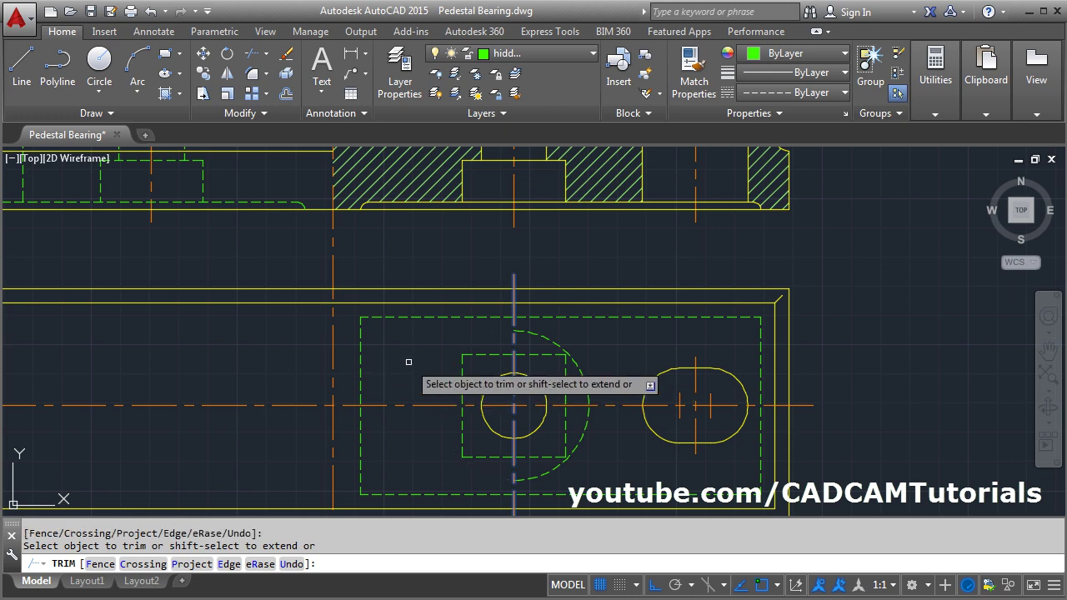
pyautogui.press('Return')
# Step: Move the remaining arc onto layer 0 and make 0 the current layer
pyautogui.click(579, 363)
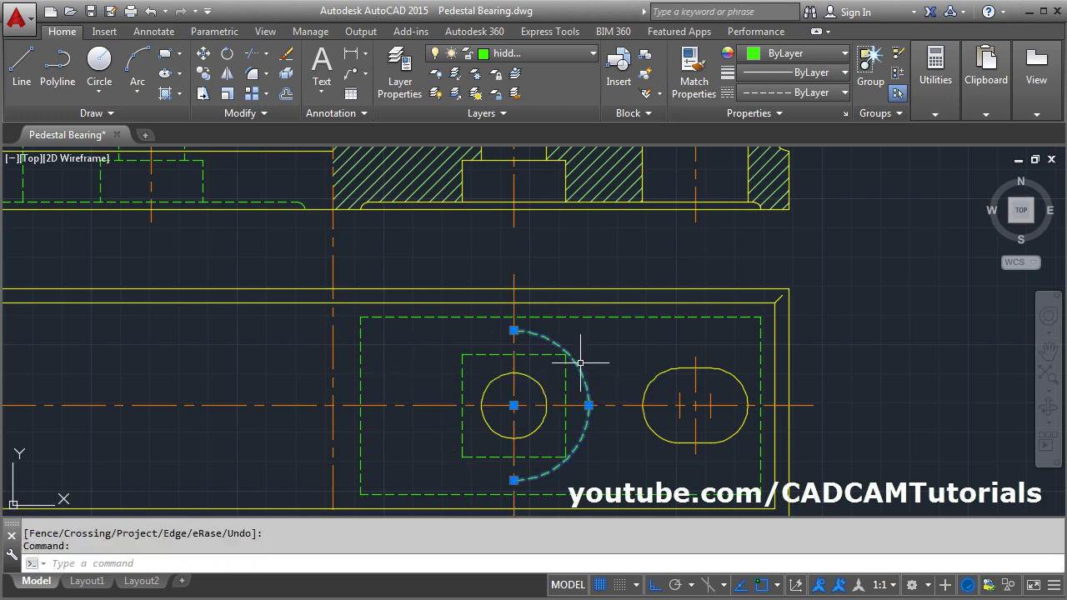
pyautogui.click(527, 55)
pyautogui.click(517, 73)
pyautogui.press('Escape')
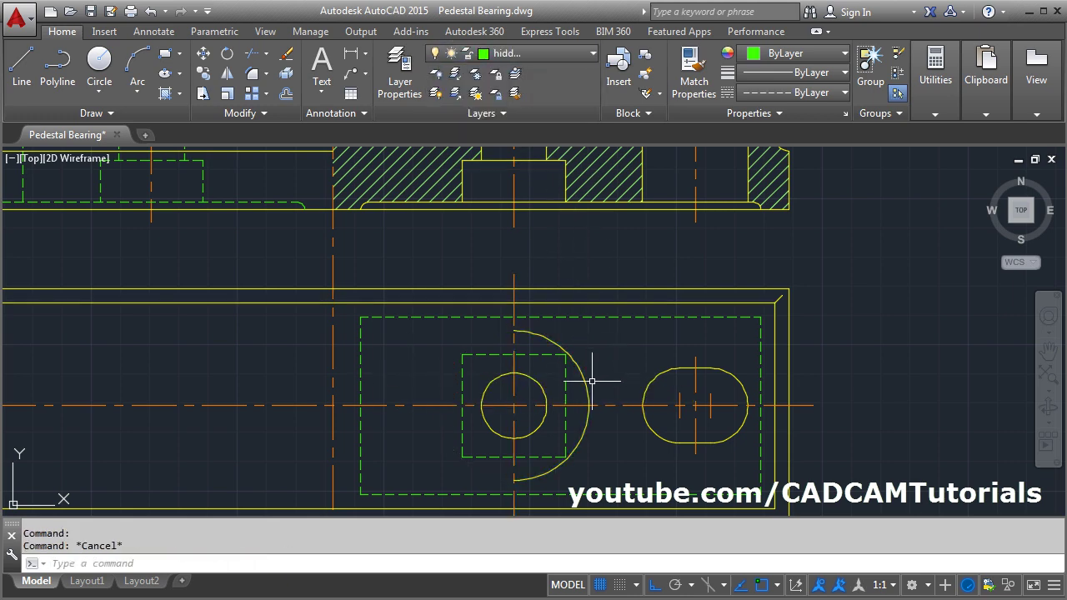
pyautogui.hotkey('alt', 'Tab')
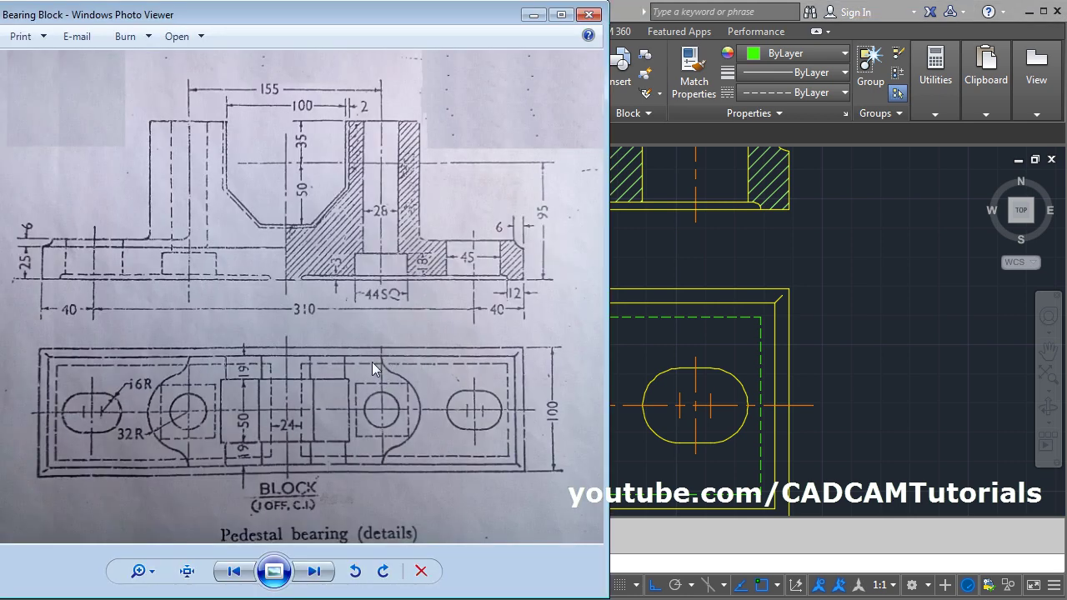
pyautogui.hotkey('alt', 'Tab')
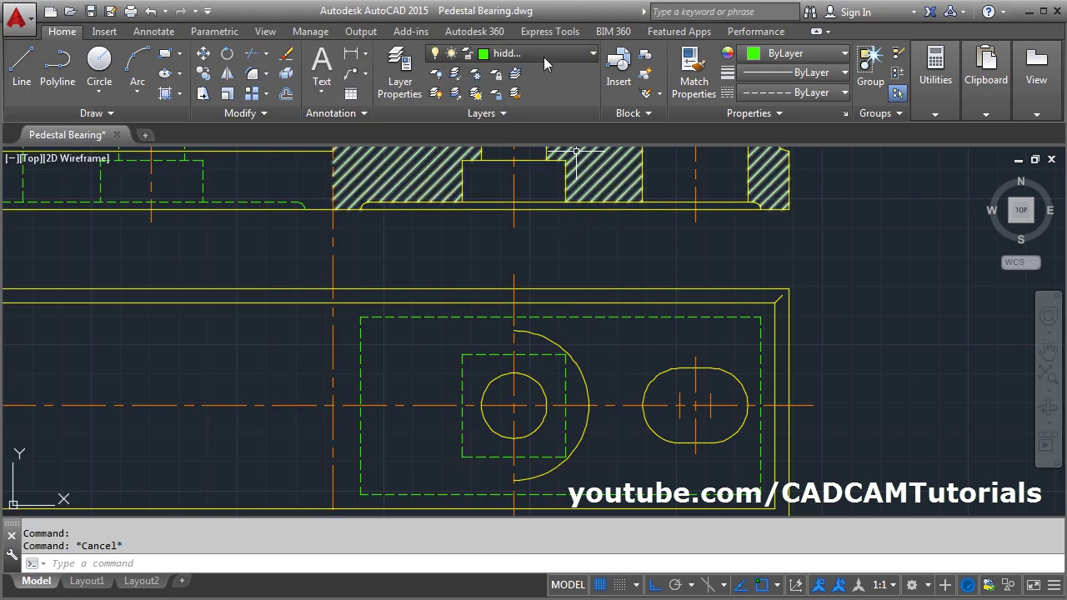
pyautogui.click(544, 57)
pyautogui.click(518, 73)
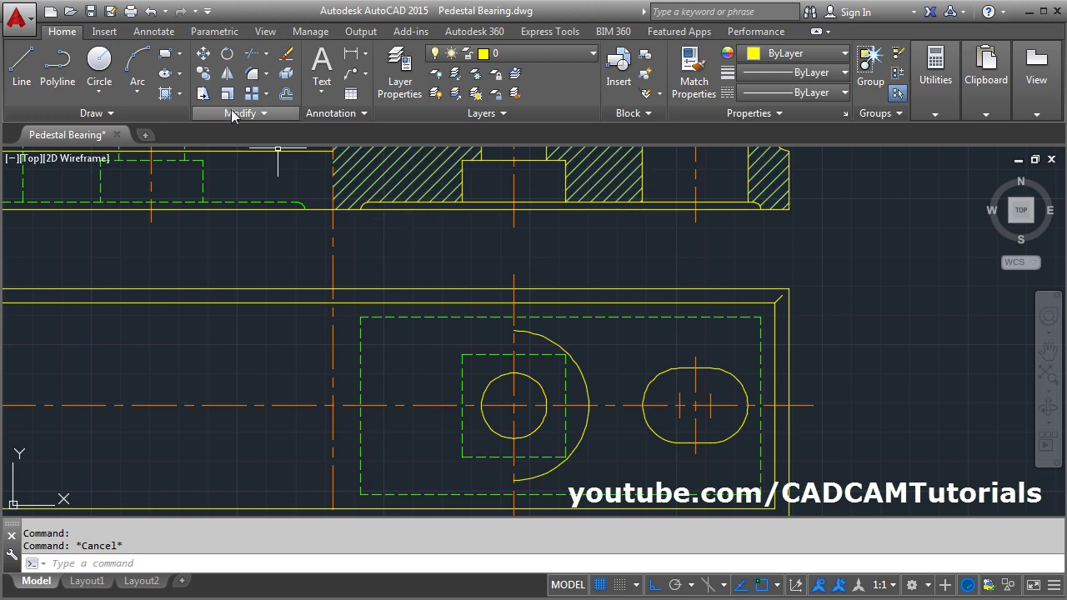
# Step: Fillet the arc's upper end into the vertical centre line with radius 12
pyautogui.click(252, 73)
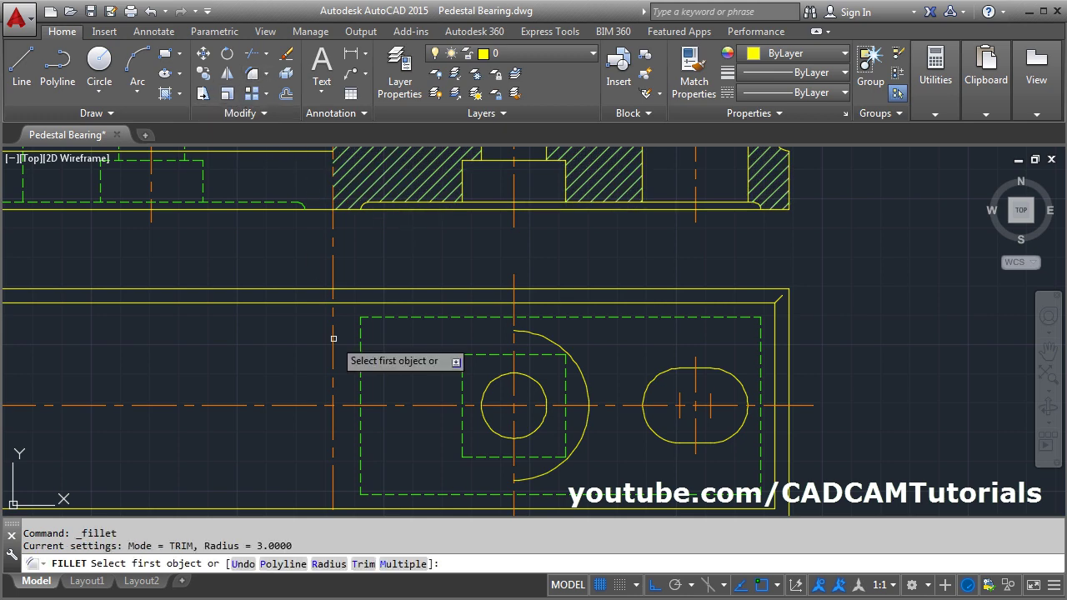
pyautogui.click(329, 563)
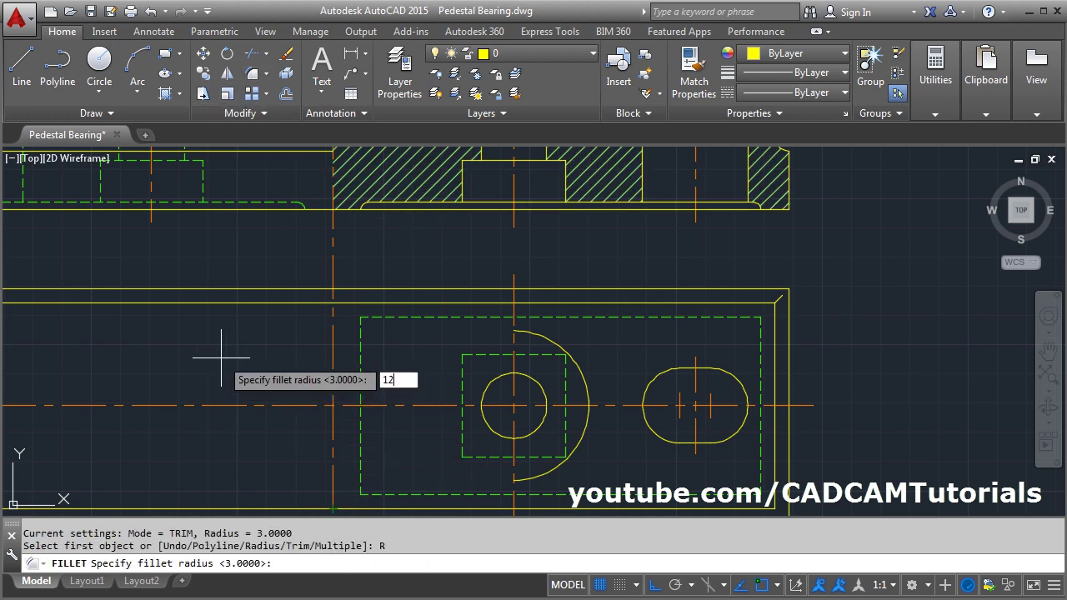
pyautogui.write('12')
pyautogui.press('Return')
pyautogui.scroll(2, 549, 325)
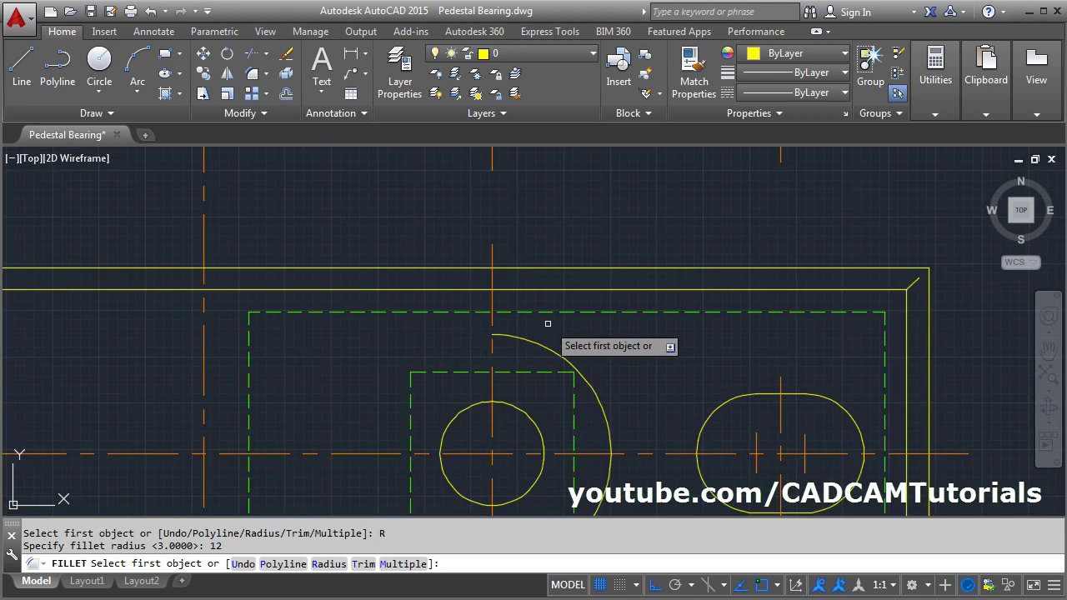
pyautogui.click(493, 300)
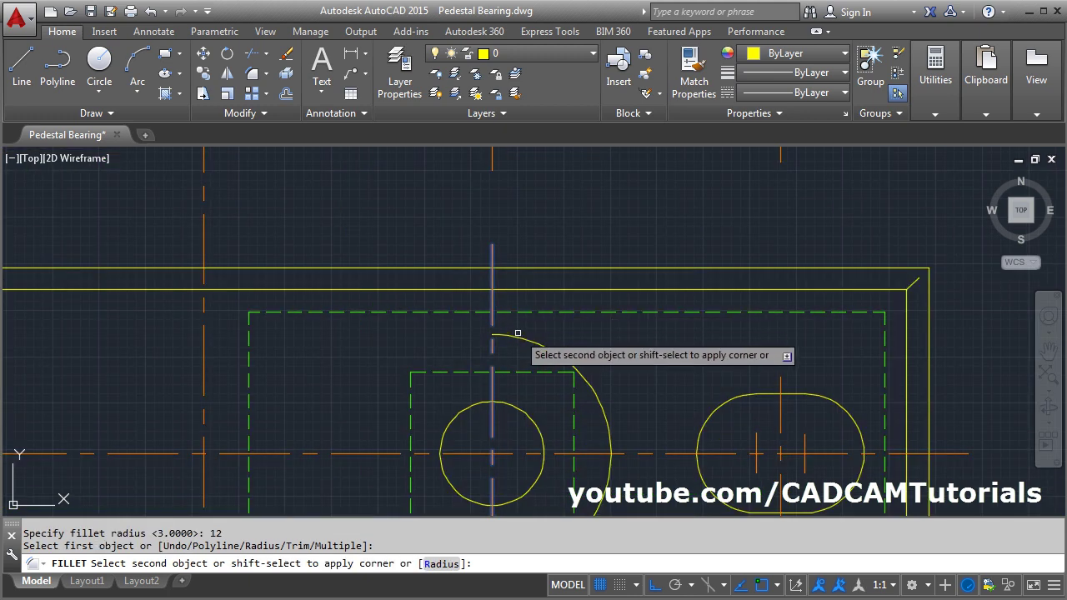
pyautogui.click(518, 339)
pyautogui.scroll(-2, 534, 313)
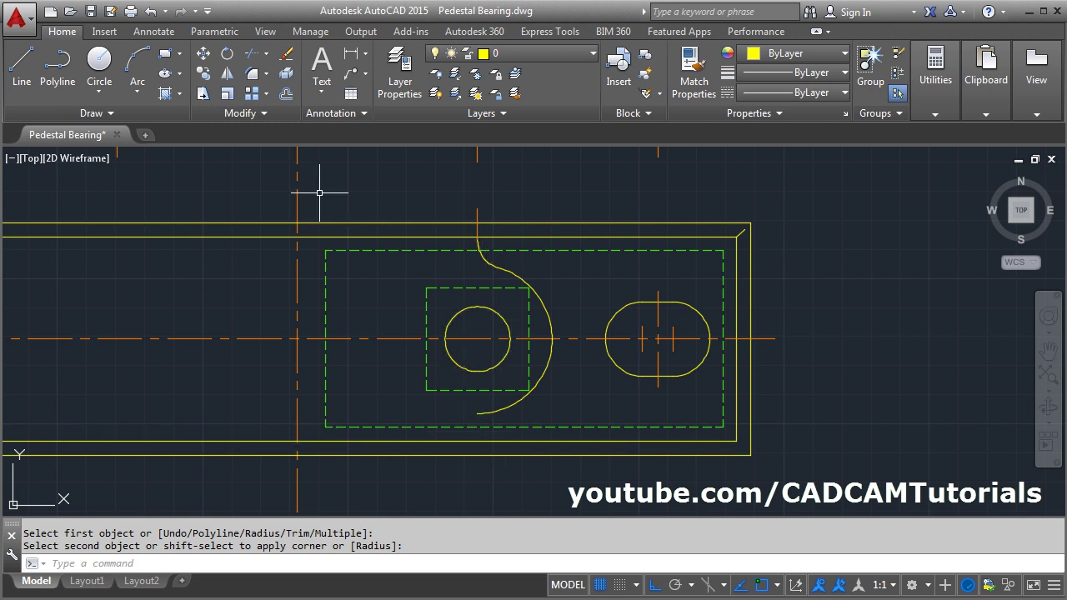
pyautogui.click(228, 75)
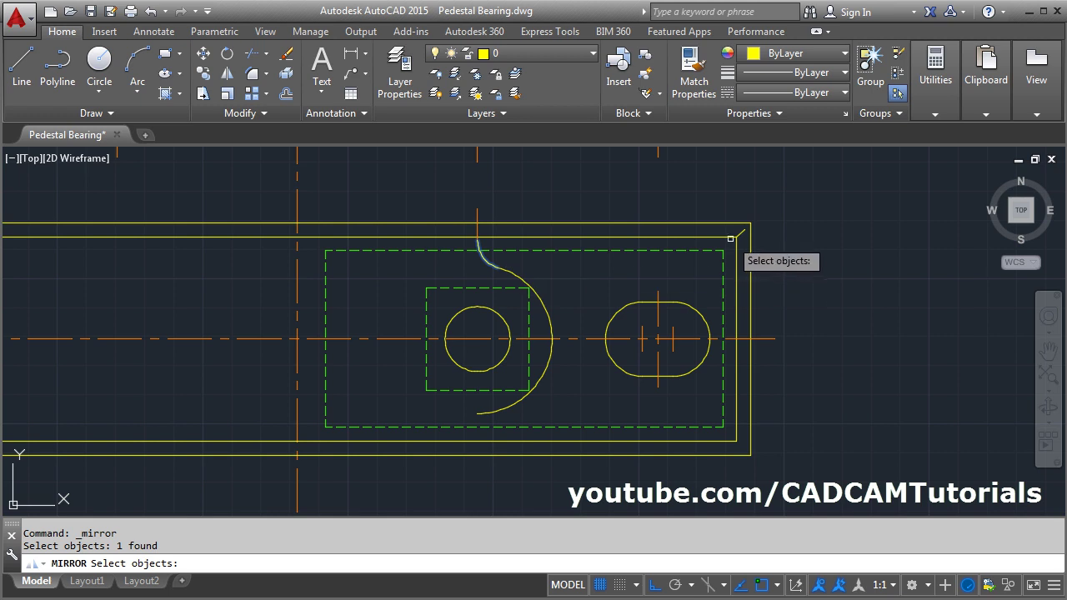
# Step: Mirror the arc and fillet across the horizontal centre line, keeping the originals
pyautogui.press('Return')
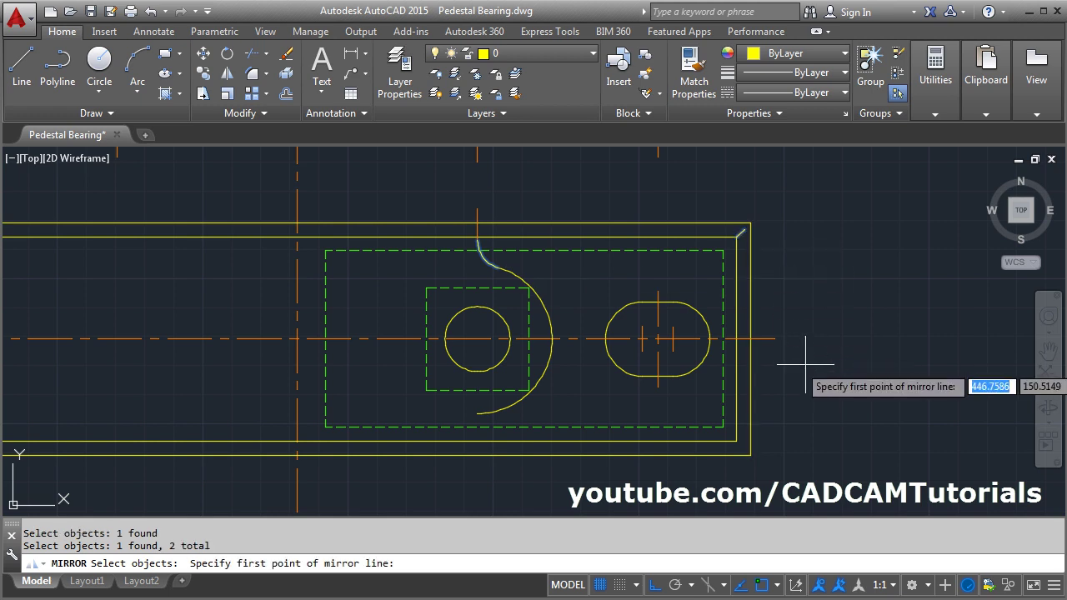
pyautogui.click(774, 339)
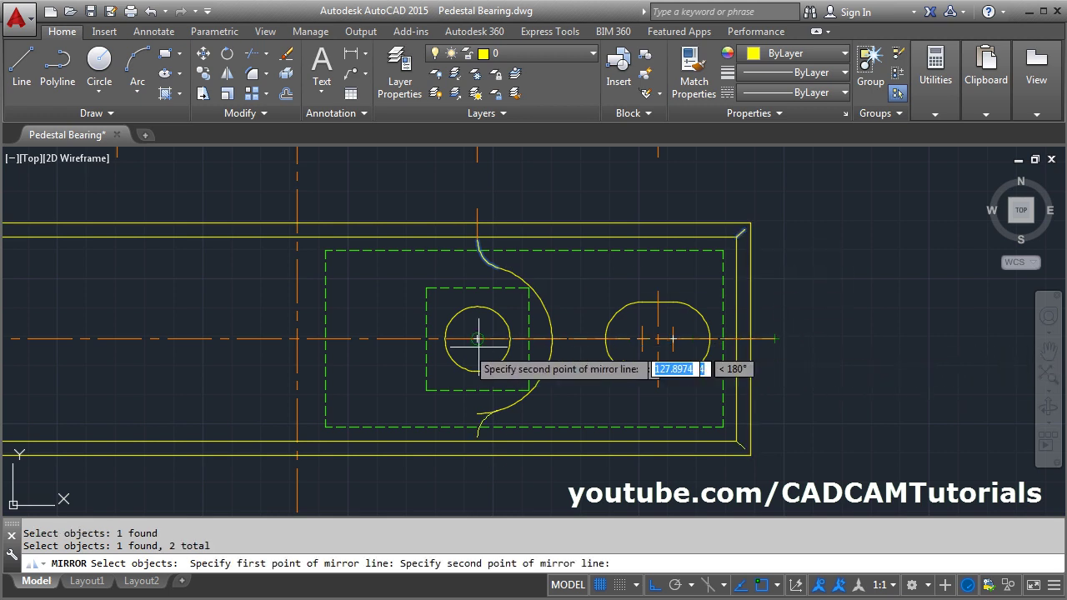
pyautogui.click(298, 339)
pyautogui.press('Return')
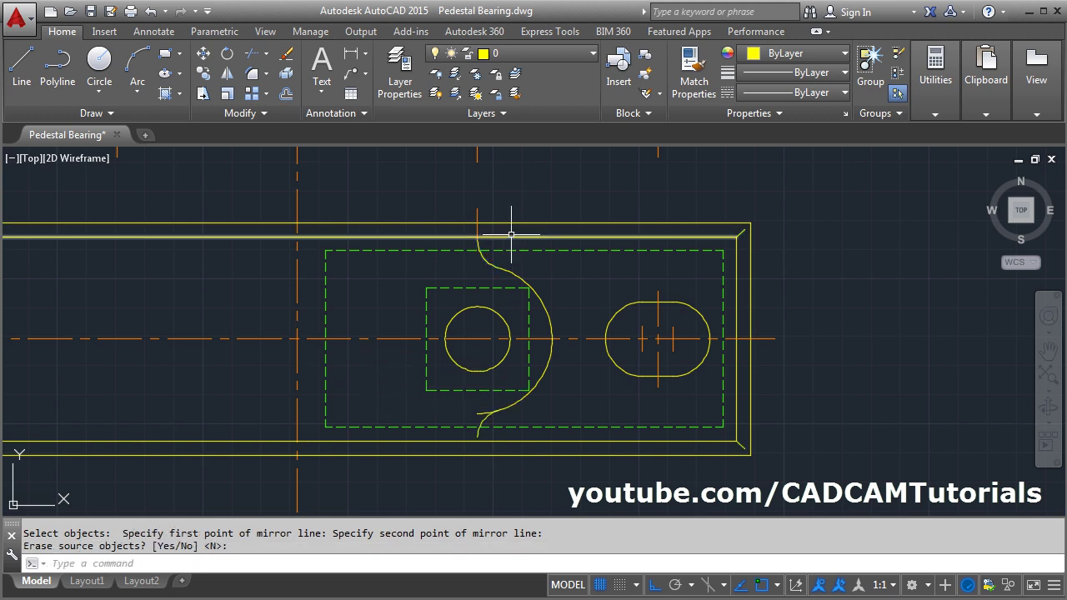
# Step: Stretch the vertical centre line's end down past the lower arc
pyautogui.click(477, 226)
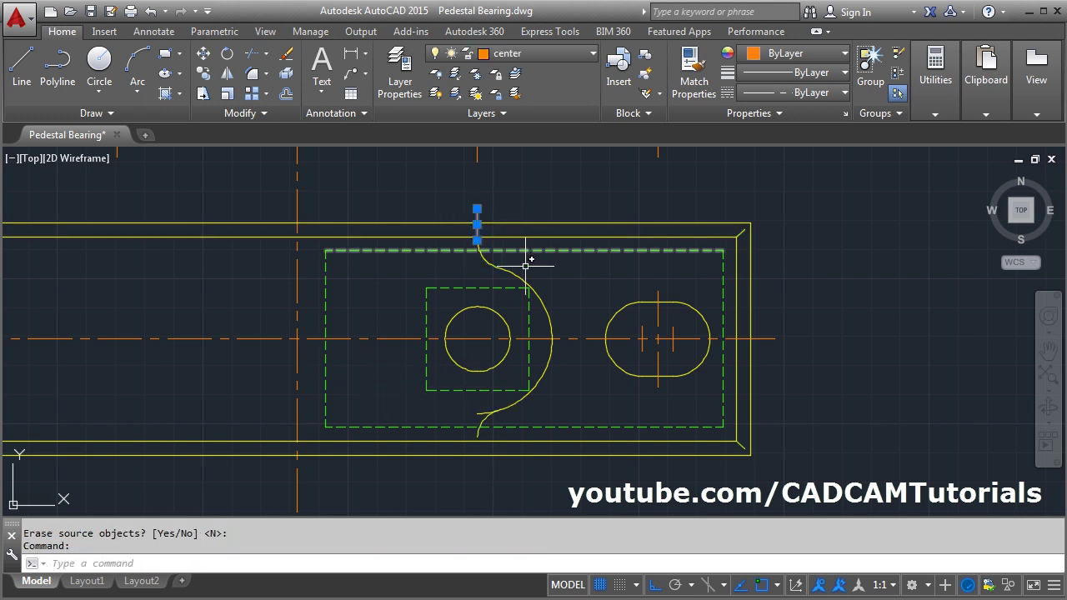
pyautogui.click(477, 240)
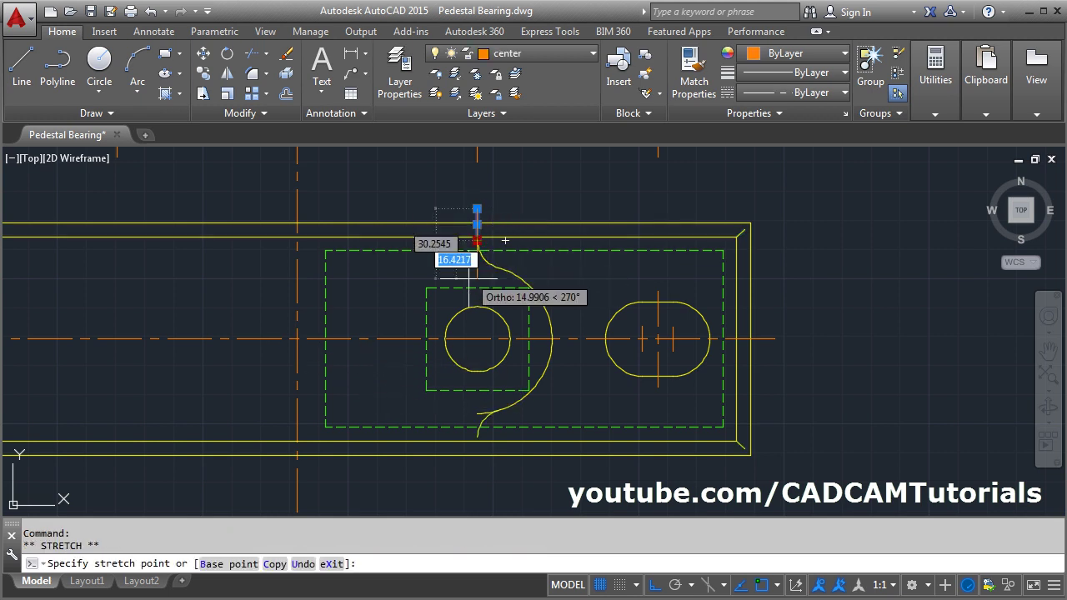
pyautogui.click(477, 479)
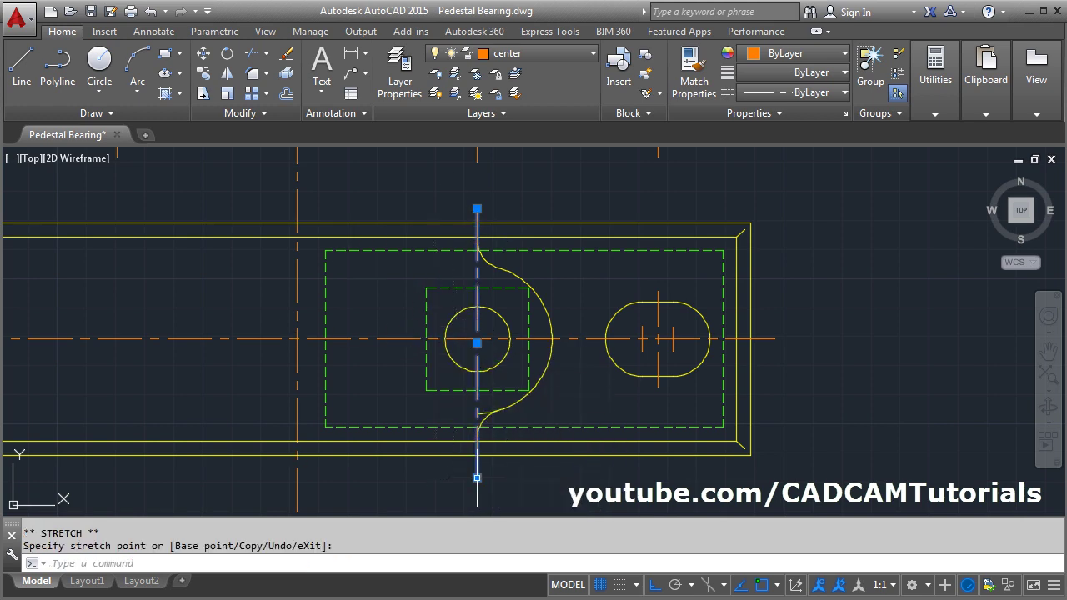
pyautogui.press('Escape')
pyautogui.press('Escape')
pyautogui.scroll(4, 450, 425)
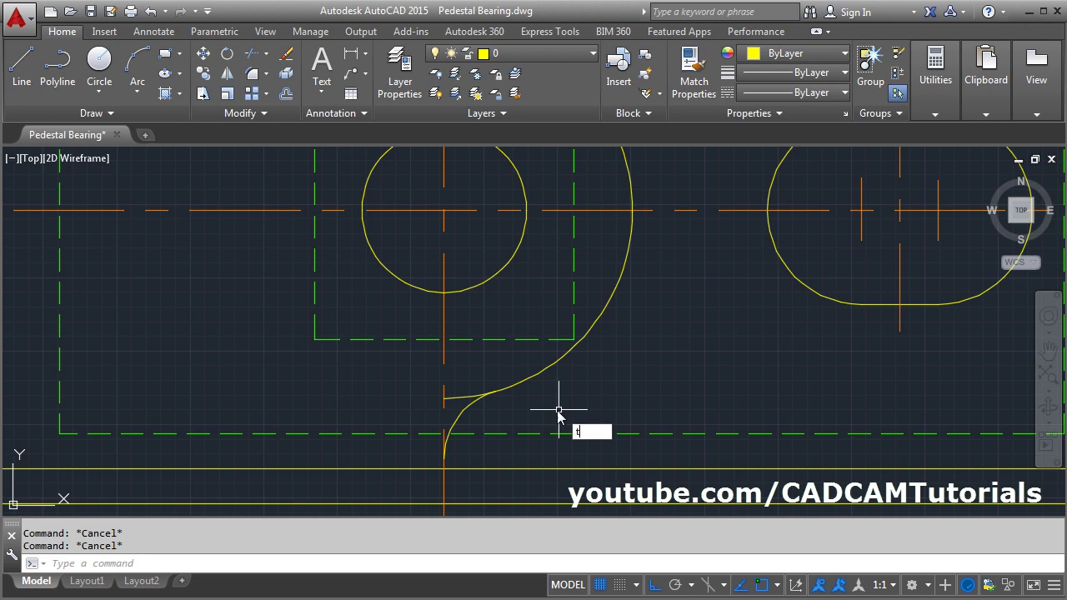
# Step: Trim the leftover stub at the lower fillet, using all objects as cutting edges
pyautogui.press('Return')
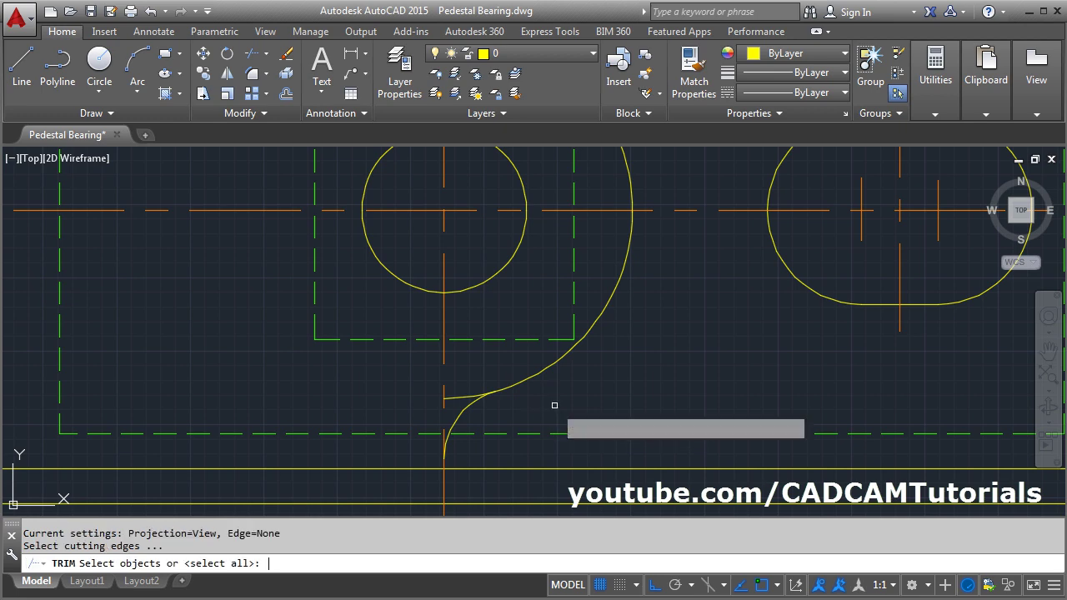
pyautogui.press('Return')
pyautogui.press('Return')
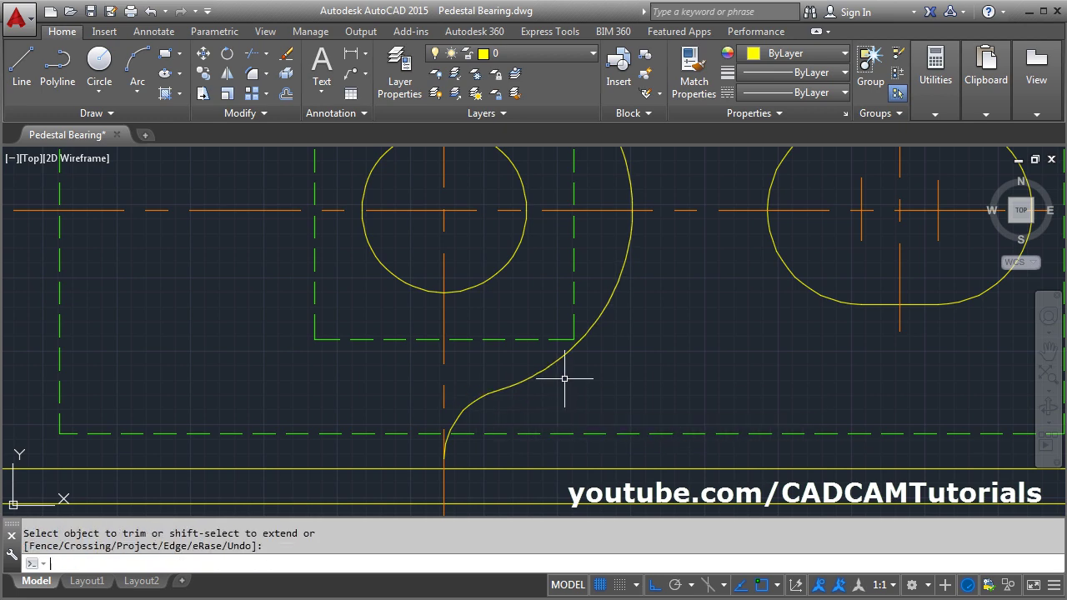
pyautogui.scroll(-2, 564, 379)
pyautogui.moveTo(564, 377)
pyautogui.mouseDown(button='middle')
pyautogui.moveTo(610, 350)
pyautogui.moveTo(615, 376)
pyautogui.mouseUp(button='middle')
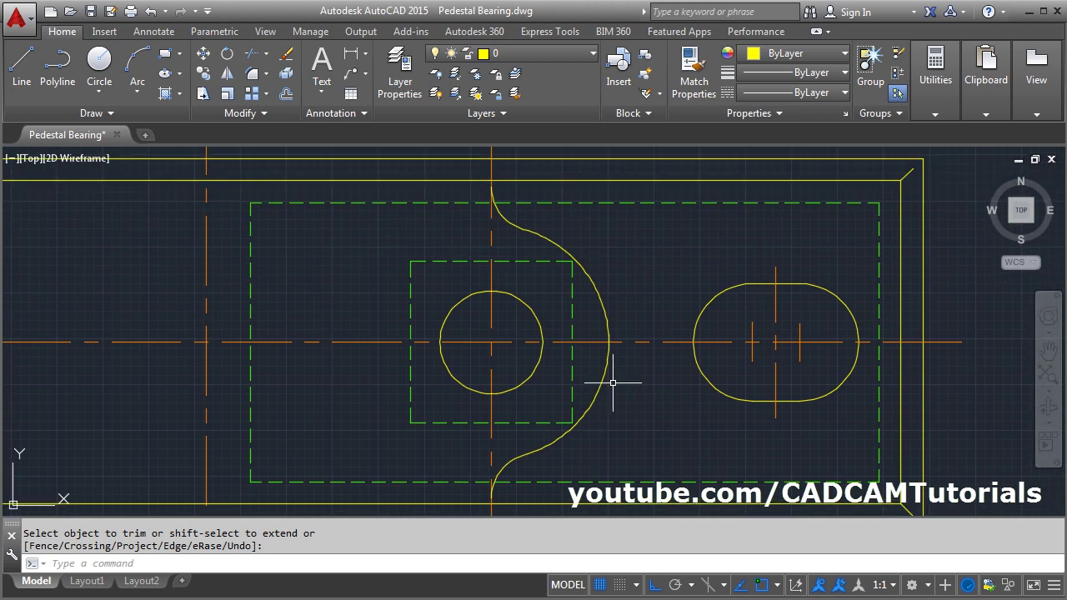
pyautogui.hotkey('alt', 'Tab')
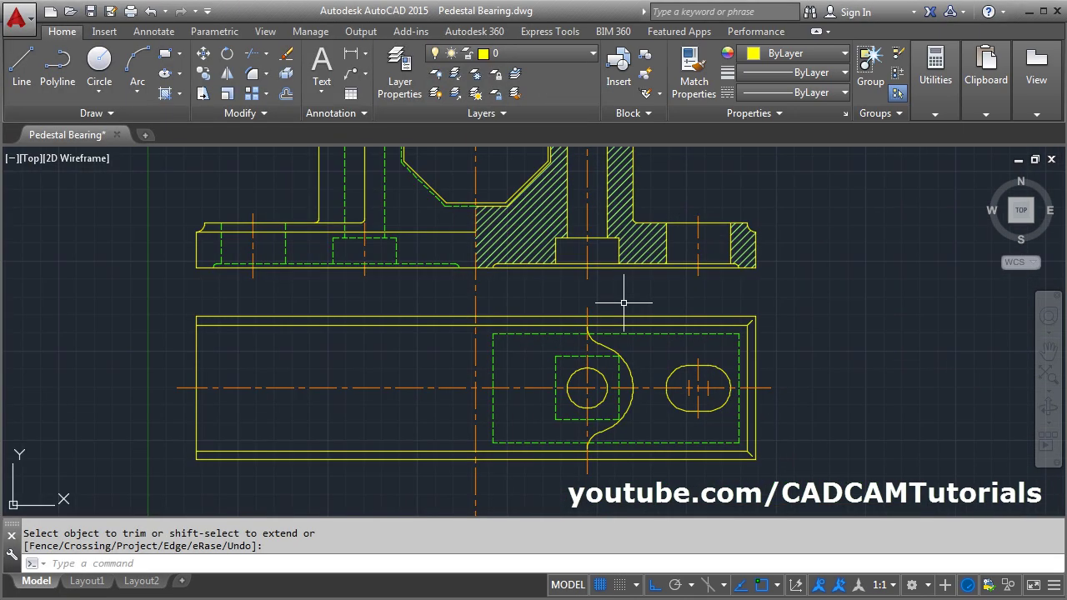
pyautogui.moveTo(619, 298); pyautogui.dragTo(598, 345, button='middle')
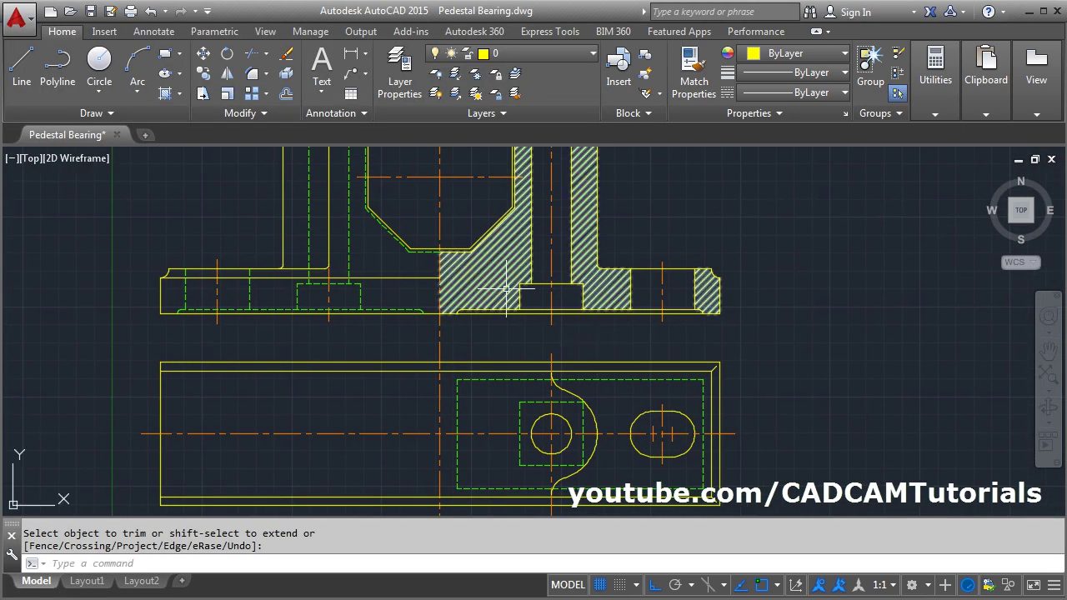
# Step: Draw the first pair of vertical lines from the top view's upper edge to the horizontal centre line
pyautogui.click(22, 67)
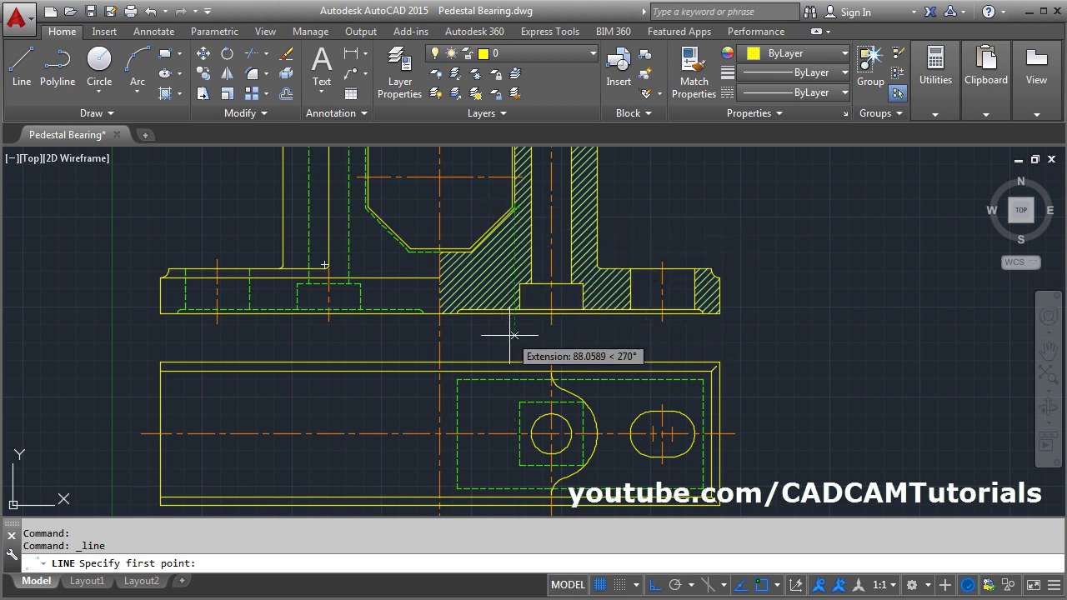
pyautogui.click(514, 363)
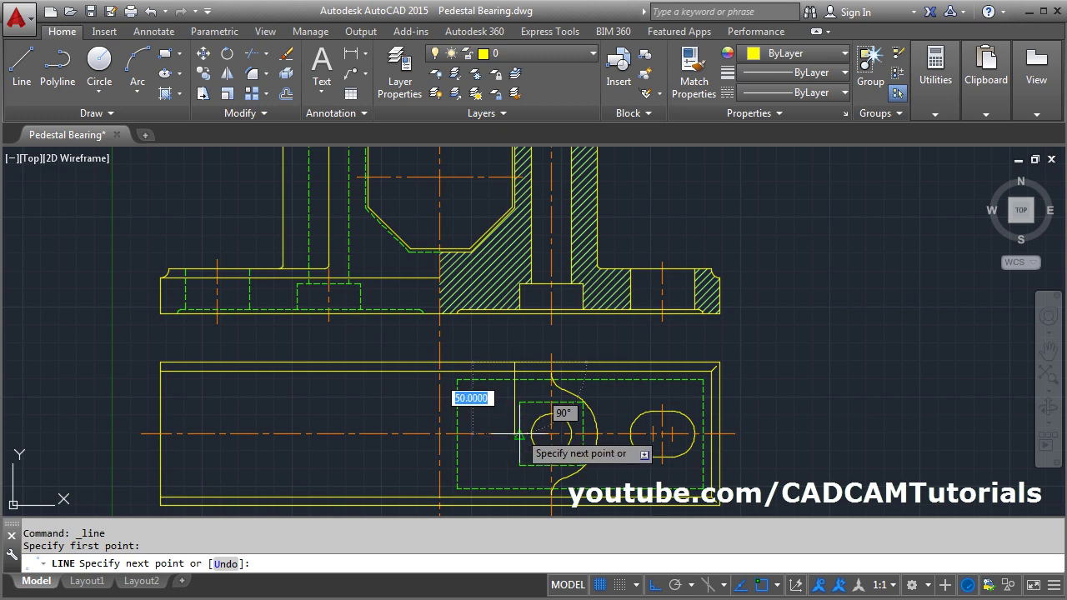
pyautogui.click(513, 434)
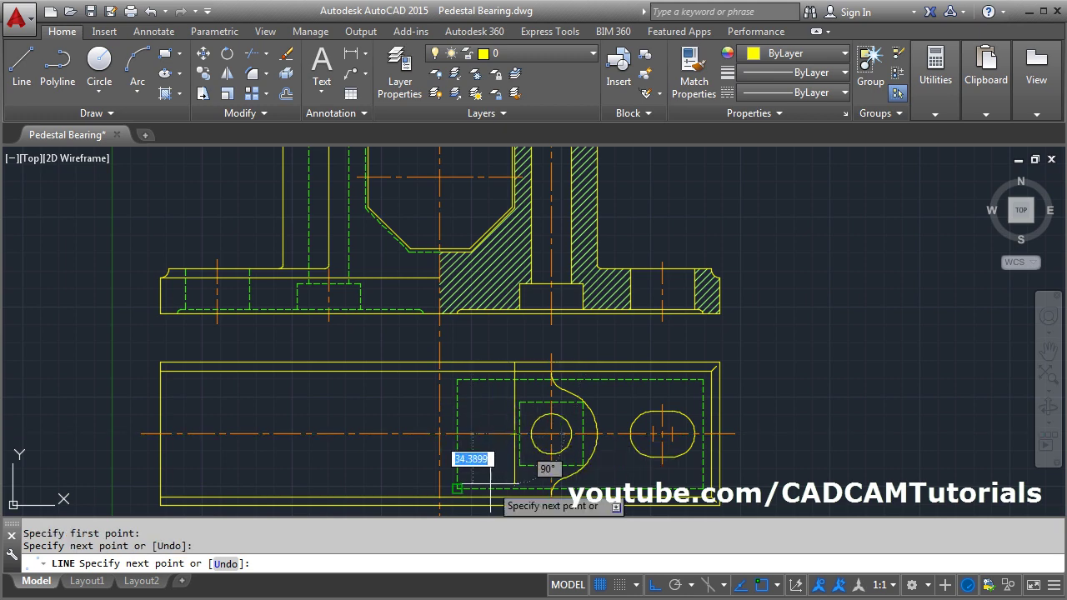
pyautogui.press('Return')
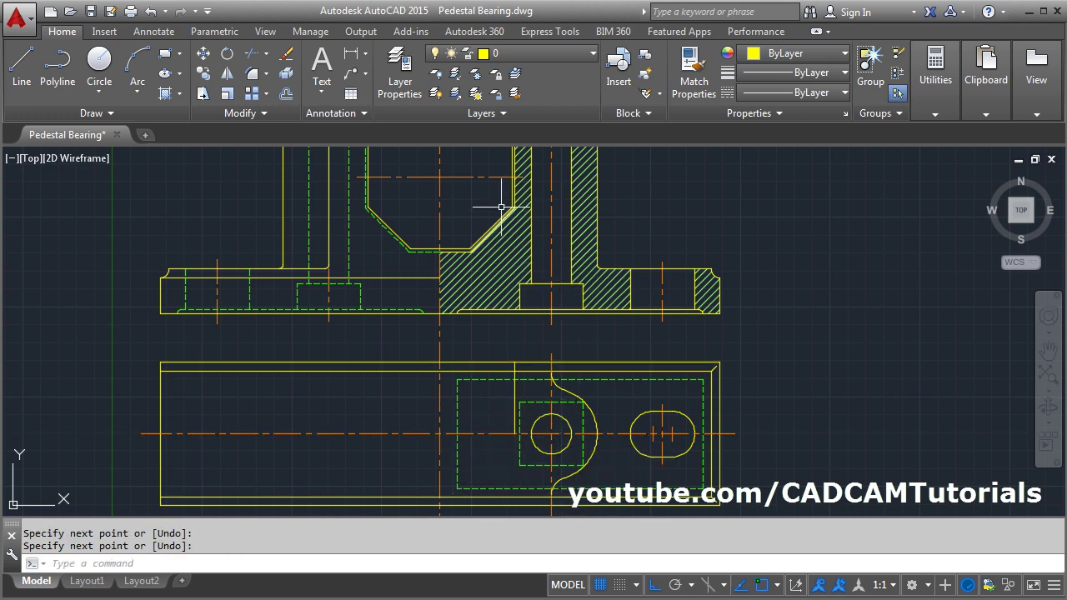
pyautogui.press('Return')
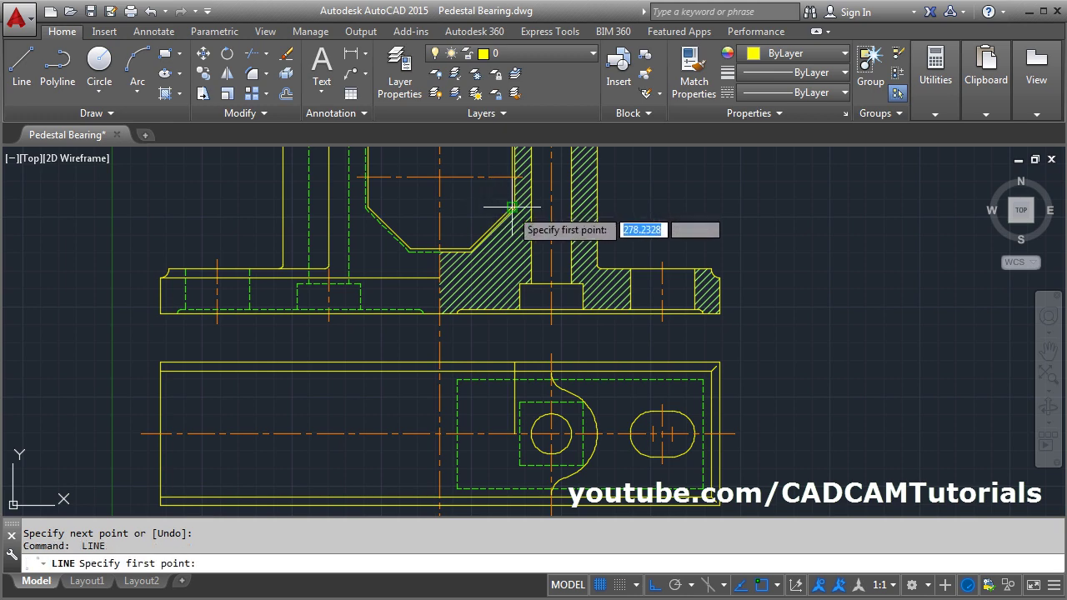
pyautogui.click(513, 363)
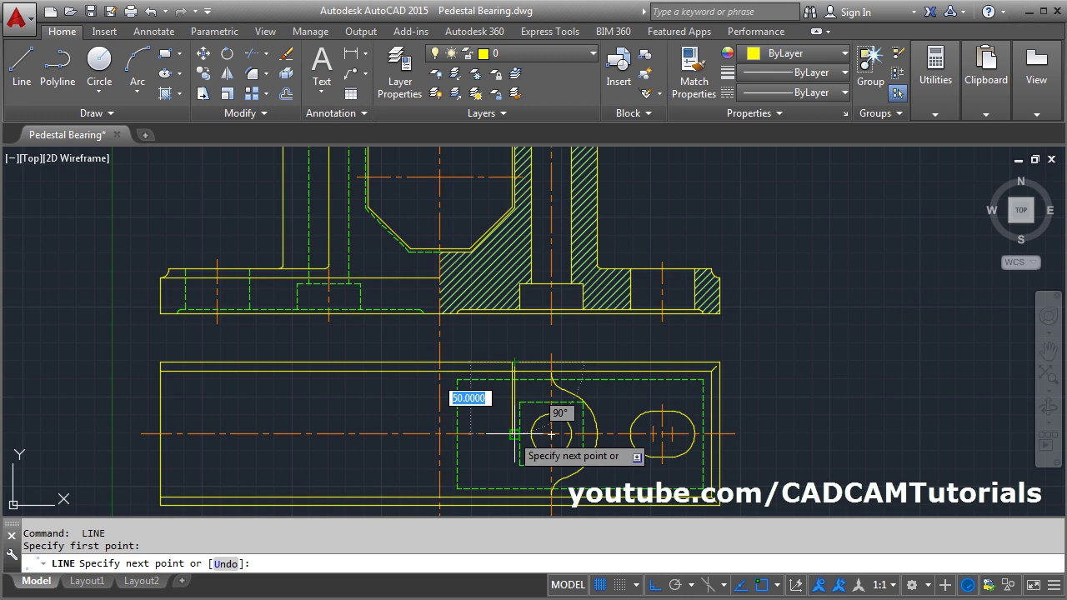
pyautogui.scroll(2, 511, 434)
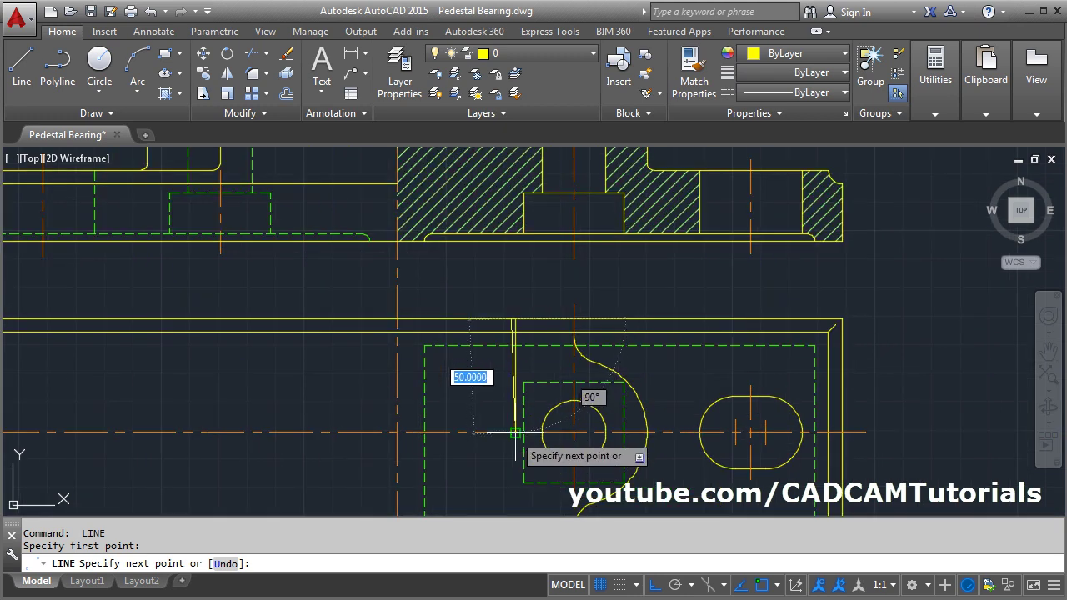
pyautogui.click(511, 435)
pyautogui.press('Return')
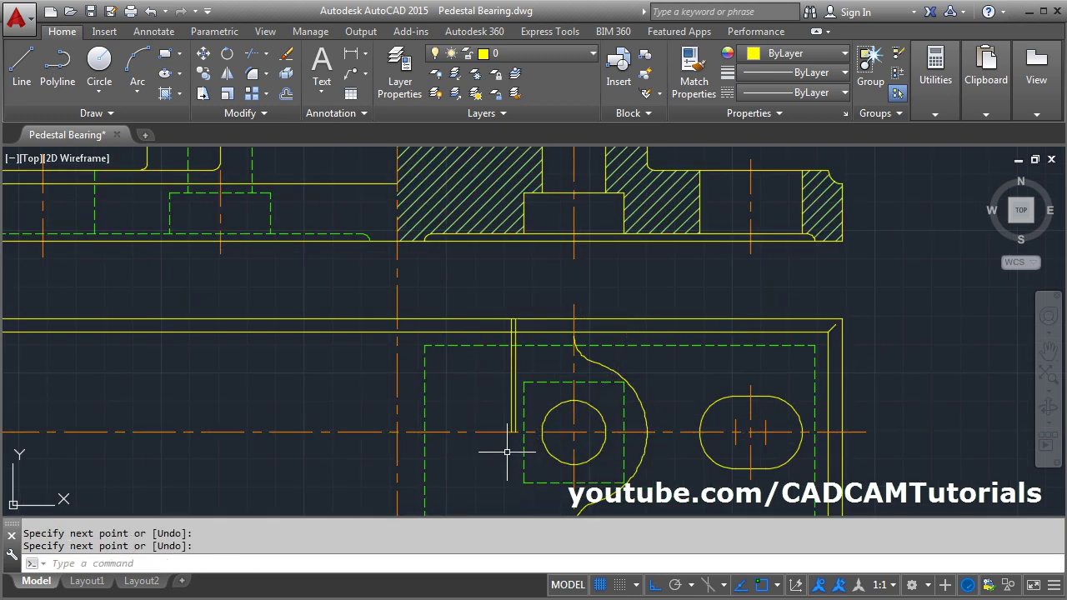
pyautogui.scroll(-2, 463, 336)
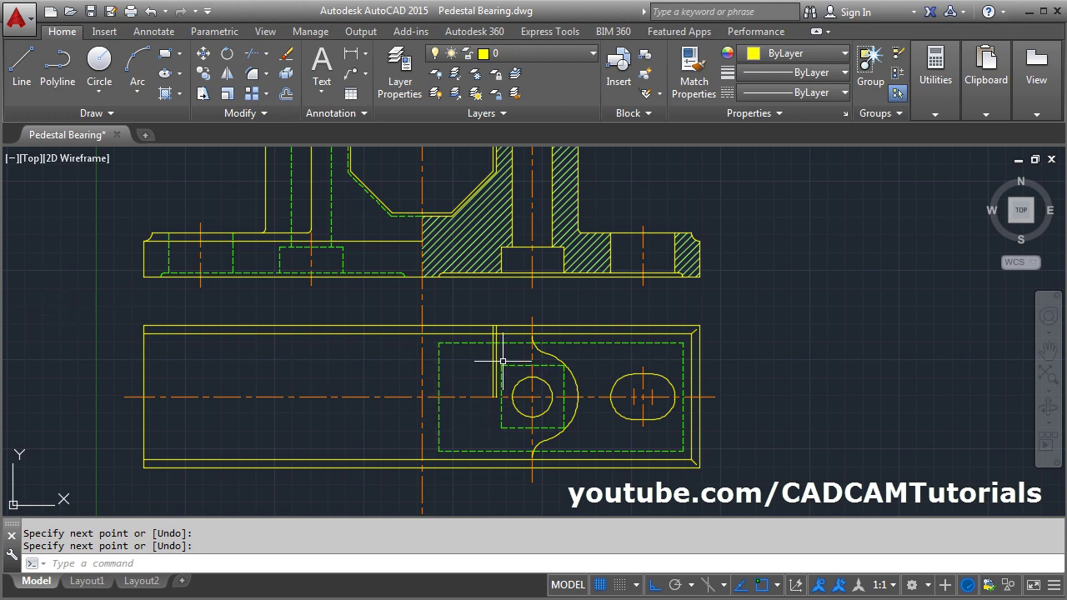
pyautogui.moveTo(503, 361); pyautogui.dragTo(531, 372, button='middle')
pyautogui.moveTo(269, 355); pyautogui.dragTo(252, 338, button='middle')
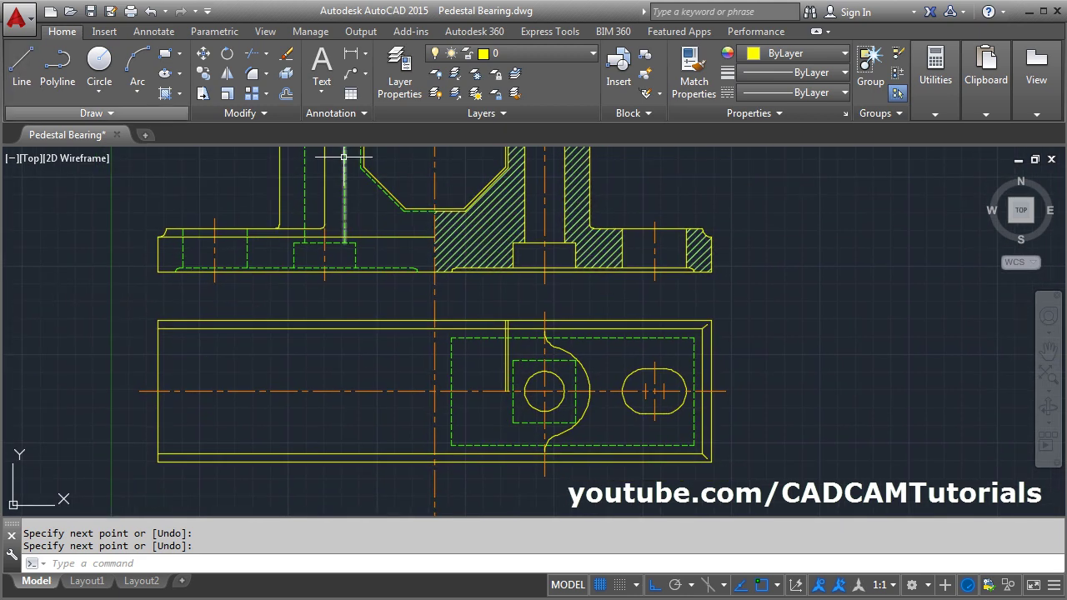
# Step: Draw a second pair of vertical lines further left, from the upper edge to the centre line
pyautogui.click(23, 77)
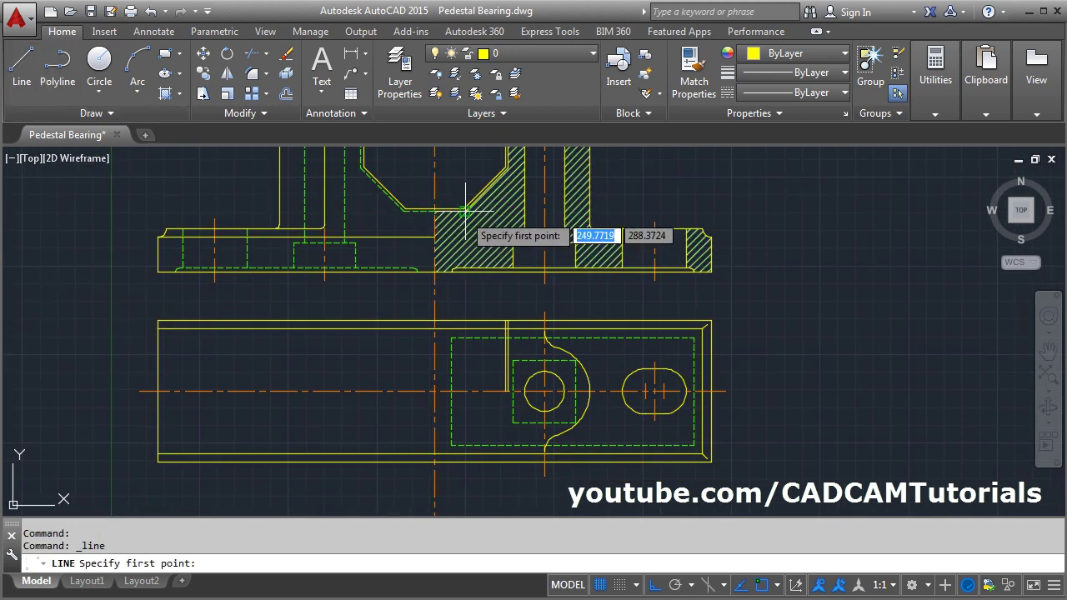
pyautogui.scroll(2, 500, 238)
pyautogui.moveTo(527, 243); pyautogui.dragTo(532, 215, button='middle')
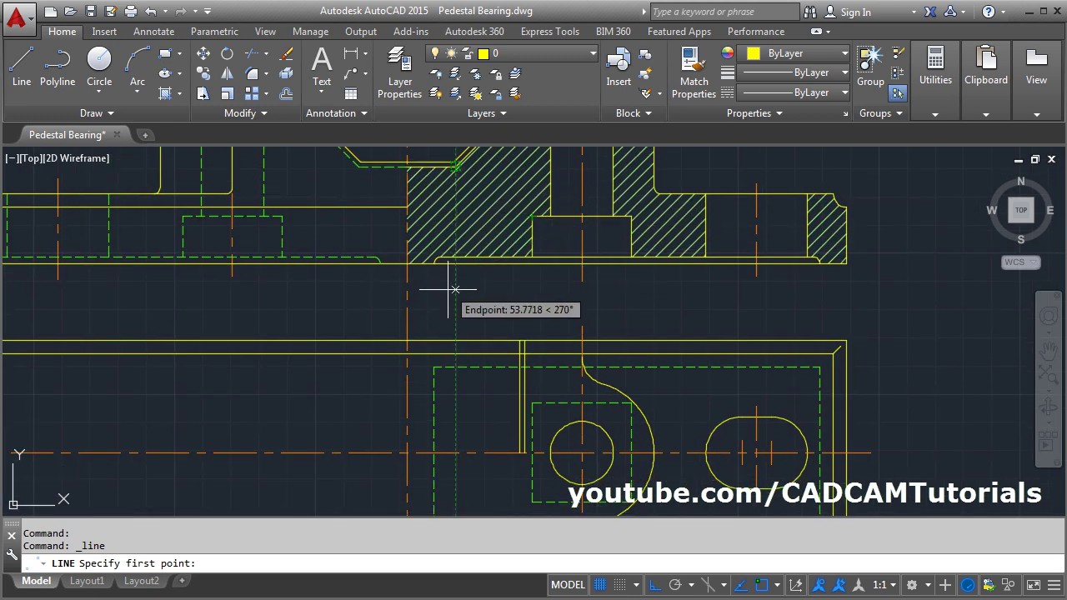
pyautogui.click(454, 340)
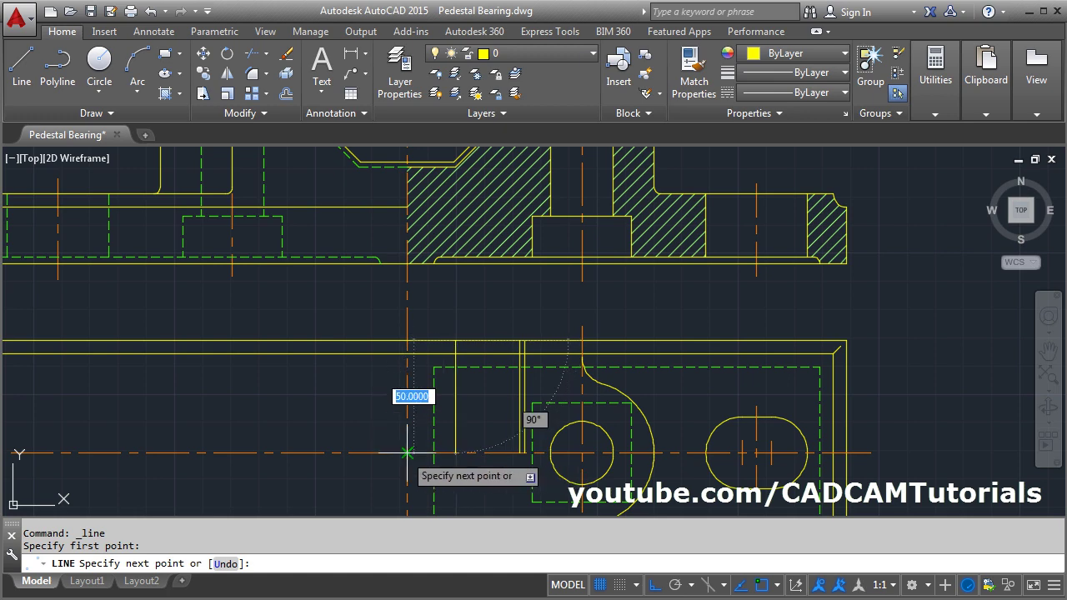
pyautogui.click(454, 452)
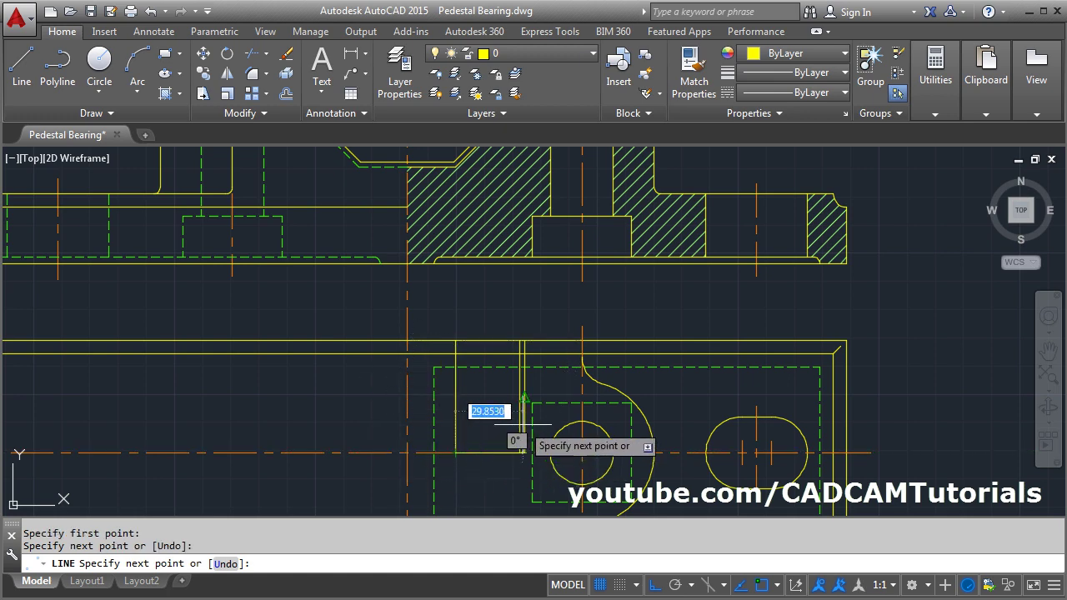
pyautogui.press('Escape')
pyautogui.press('Return')
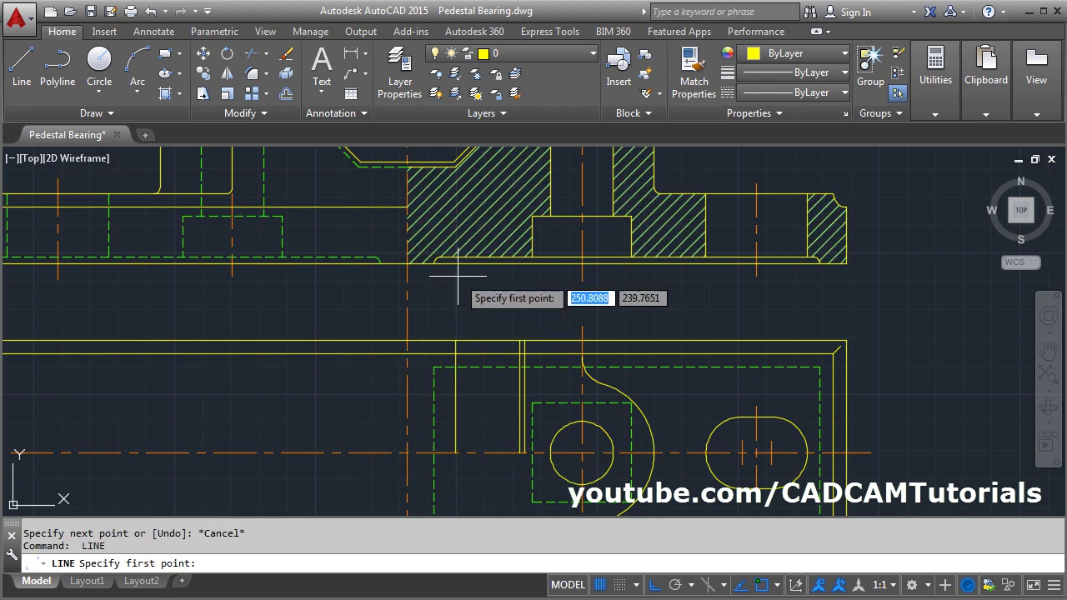
pyautogui.click(455, 341)
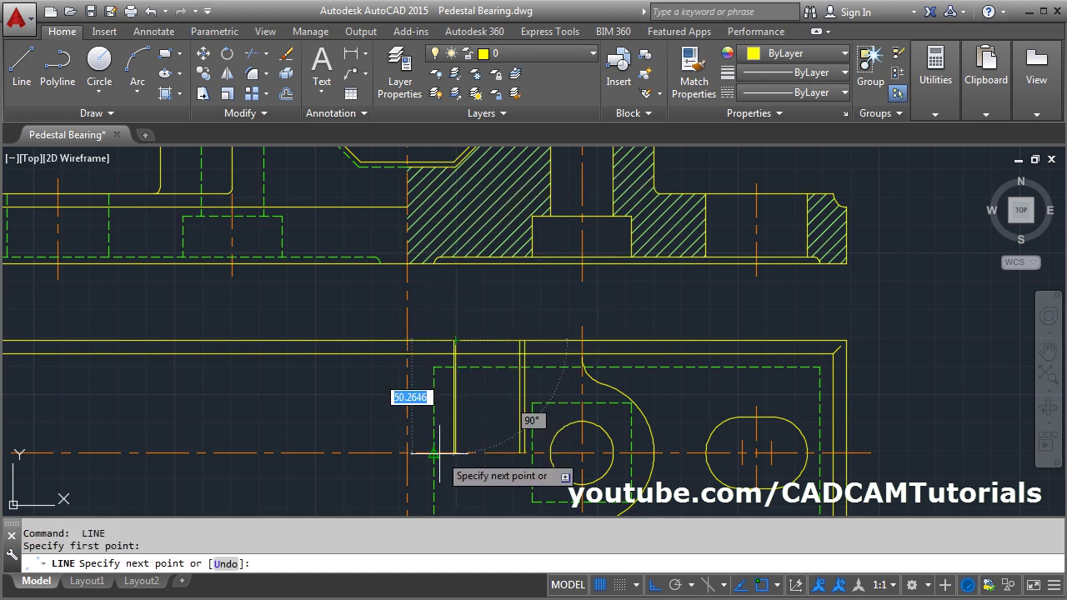
pyautogui.scroll(4, 445, 452)
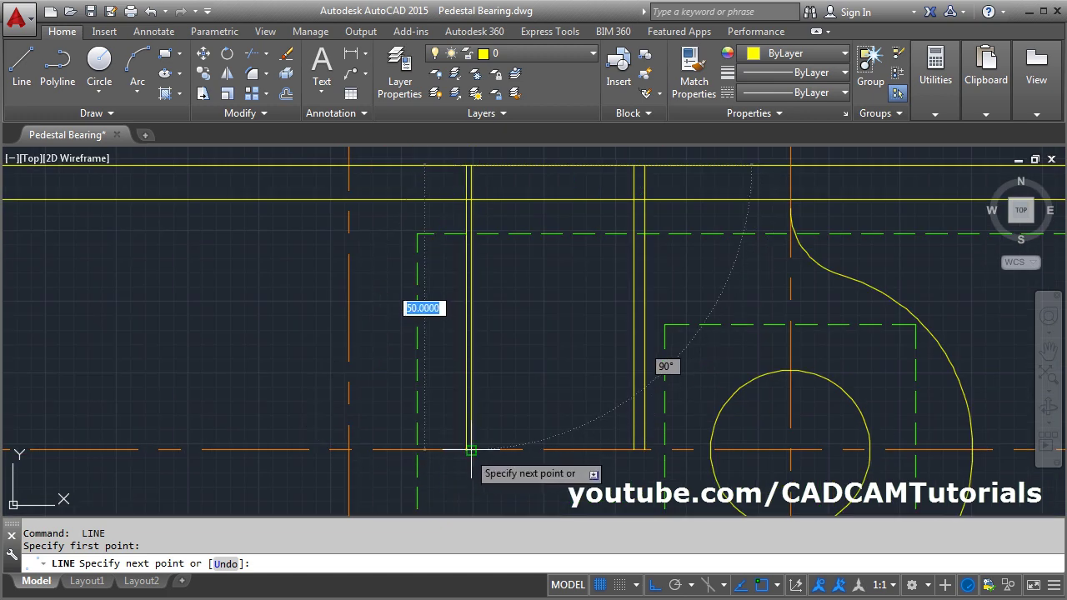
pyautogui.click(466, 451)
pyautogui.press('Return')
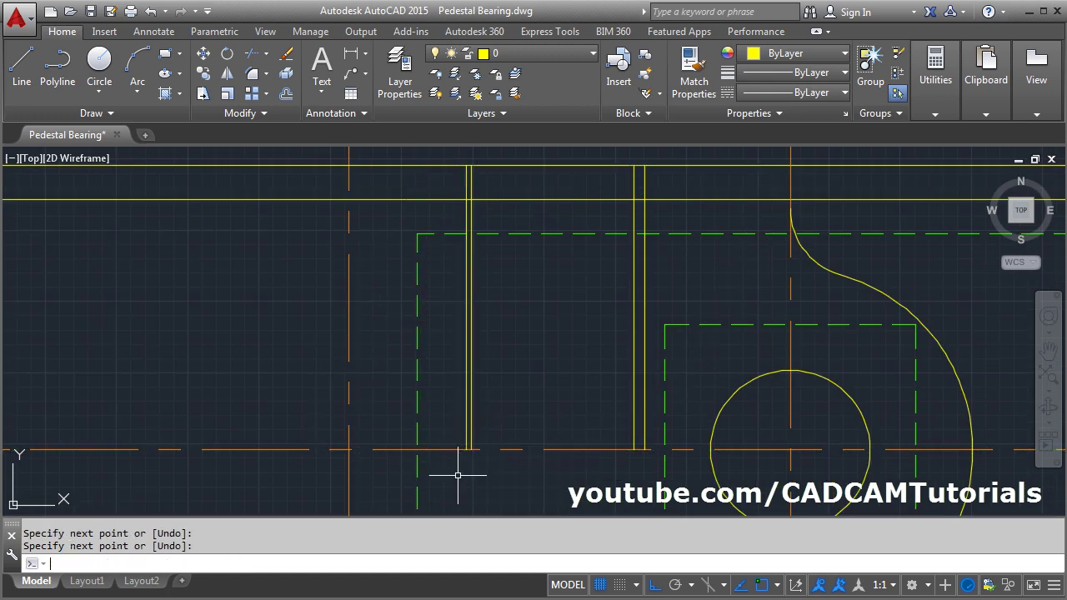
pyautogui.scroll(-2, 436, 436)
pyautogui.hotkey('alt', 'Tab')
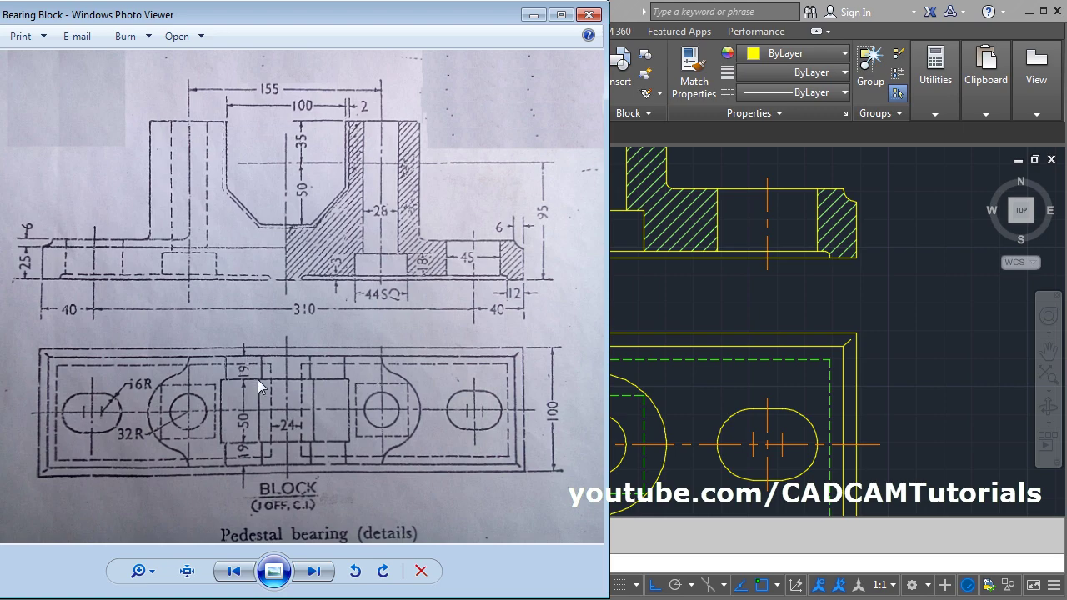
pyautogui.click(693, 393)
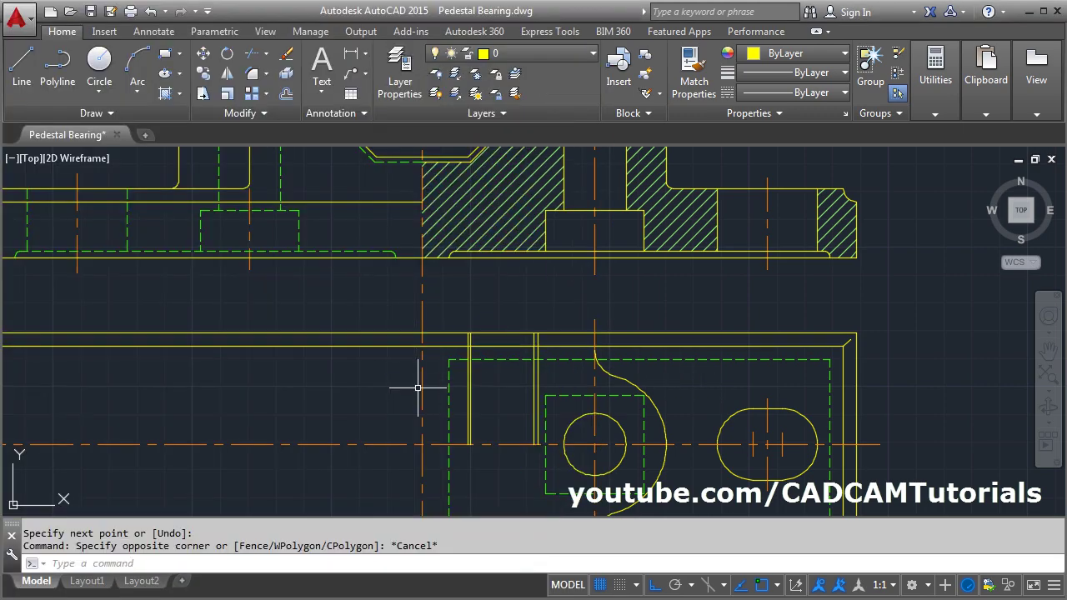
# Step: Offset the top view's upper edge 19 units downward to create a new horizontal line
pyautogui.write('o')
pyautogui.press('Return')
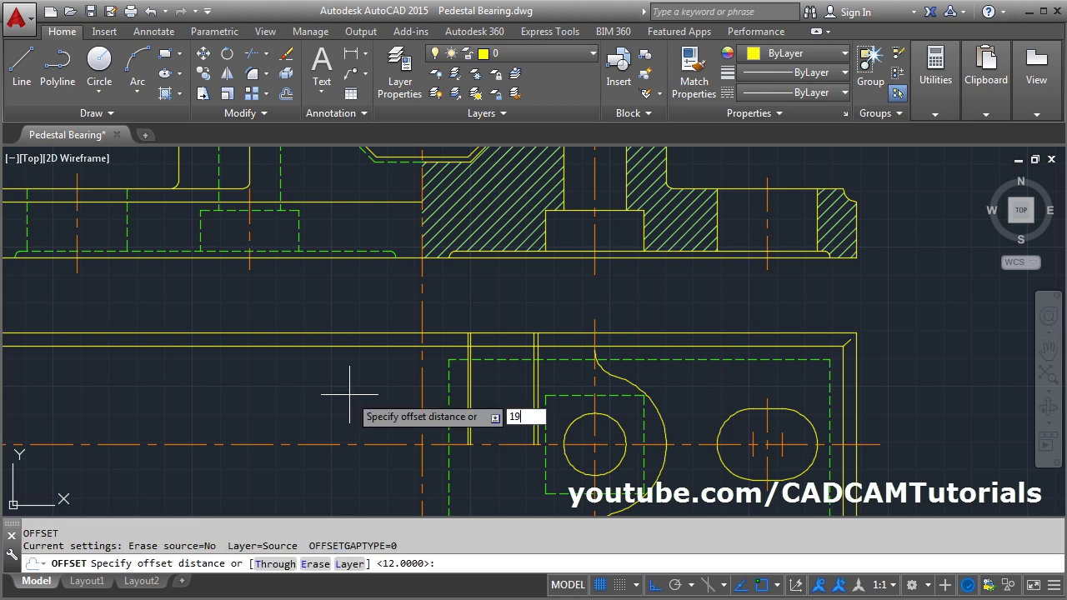
pyautogui.press('Return')
pyautogui.click(367, 344)
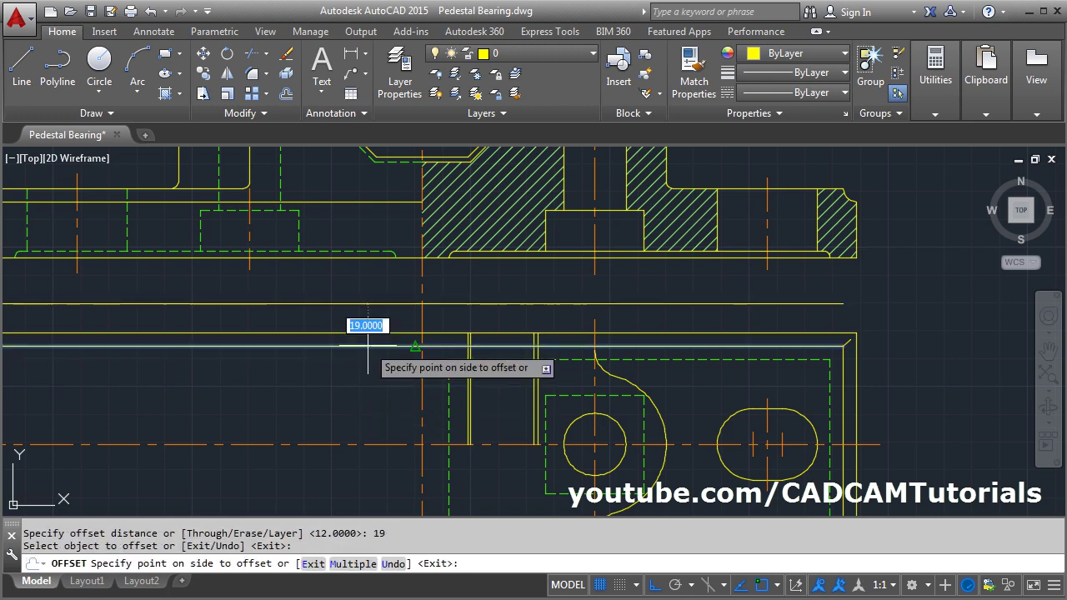
pyautogui.click(374, 403)
pyautogui.press('Return')
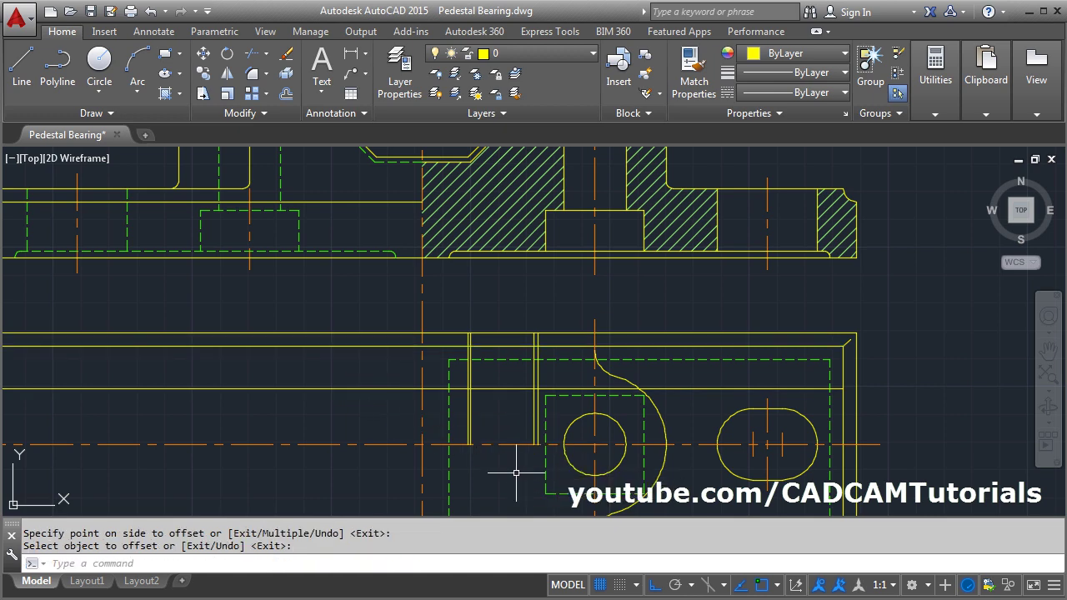
# Step: Trim both vertical lines back to the new offset line, checking the reference image first
pyautogui.scroll(2, 547, 413)
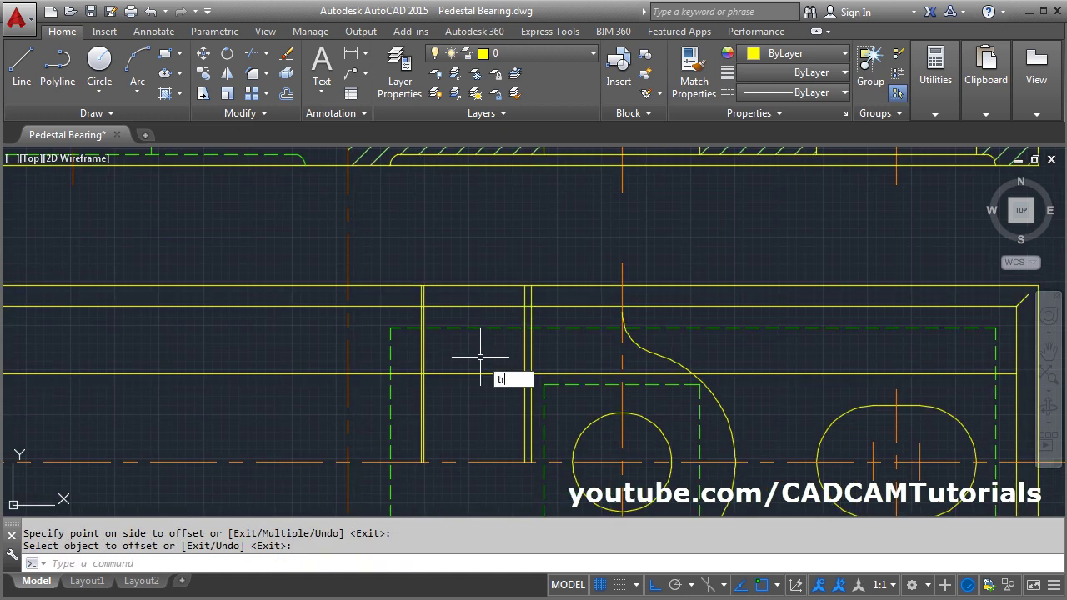
pyautogui.press('Return')
pyautogui.click(481, 374)
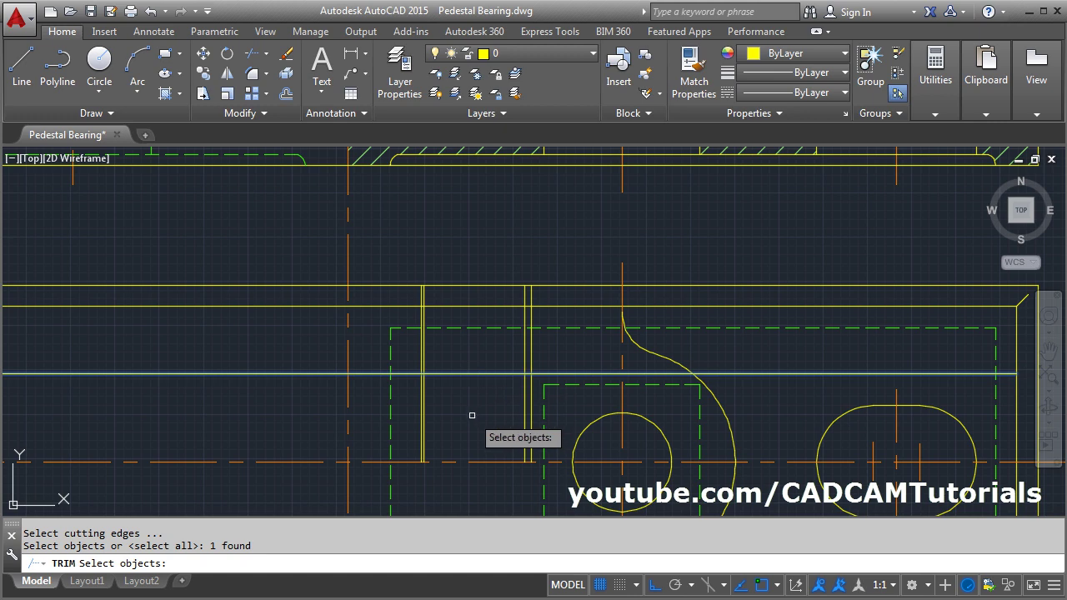
pyautogui.press('Return')
pyautogui.hotkey('alt', 'Tab')
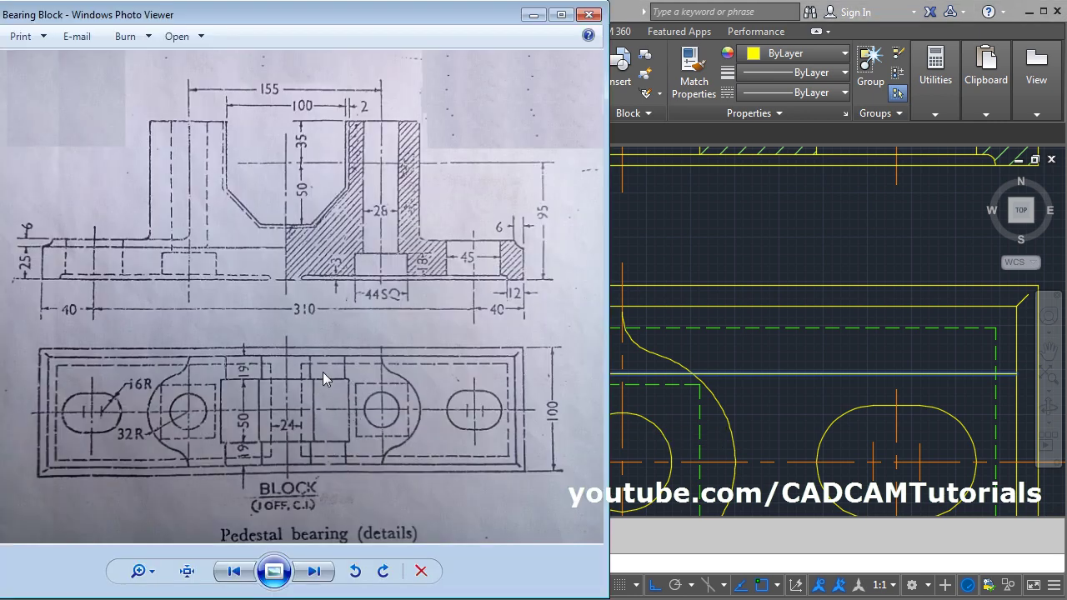
pyautogui.hotkey('alt', 'Tab')
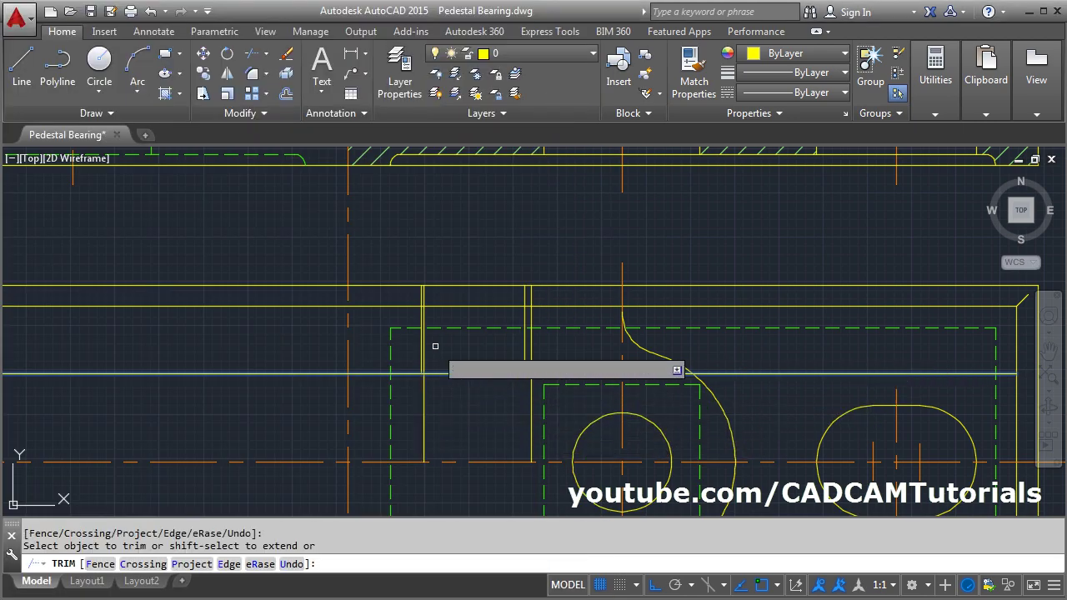
pyautogui.click(525, 416)
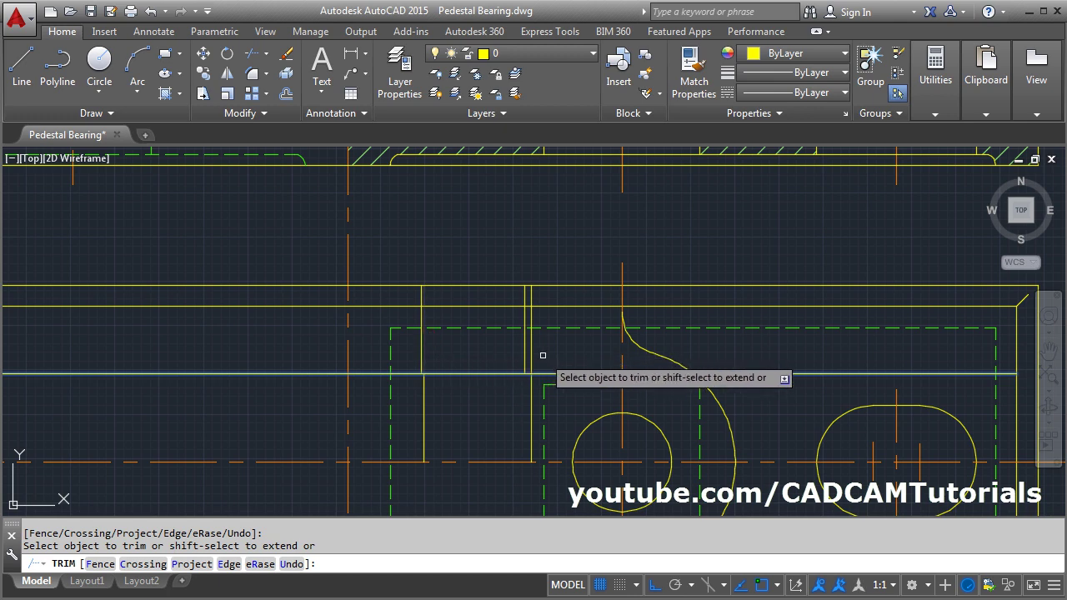
pyautogui.click(530, 353)
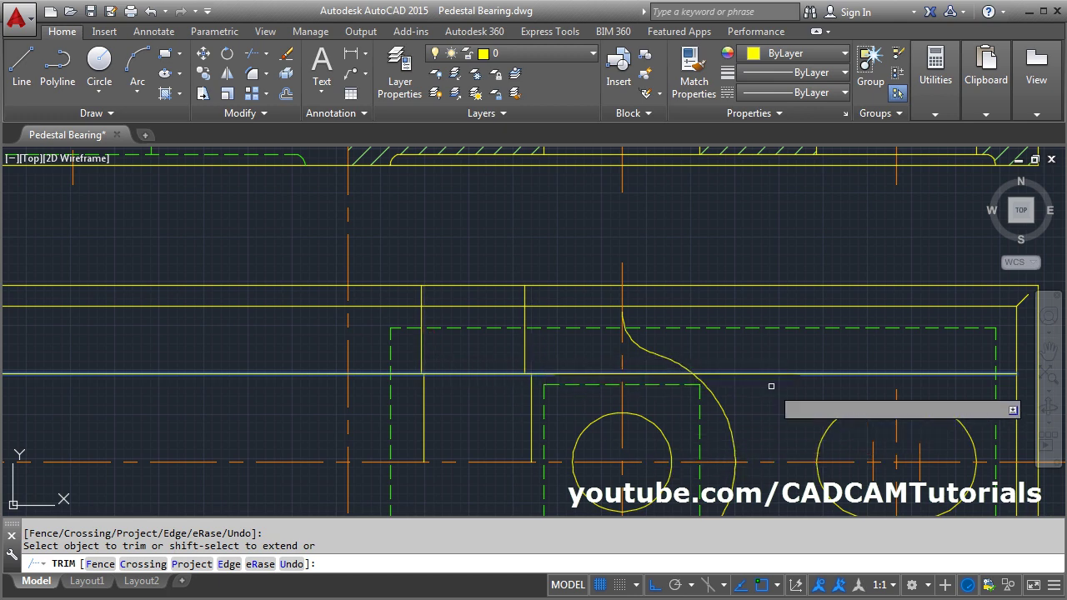
pyautogui.press('Return')
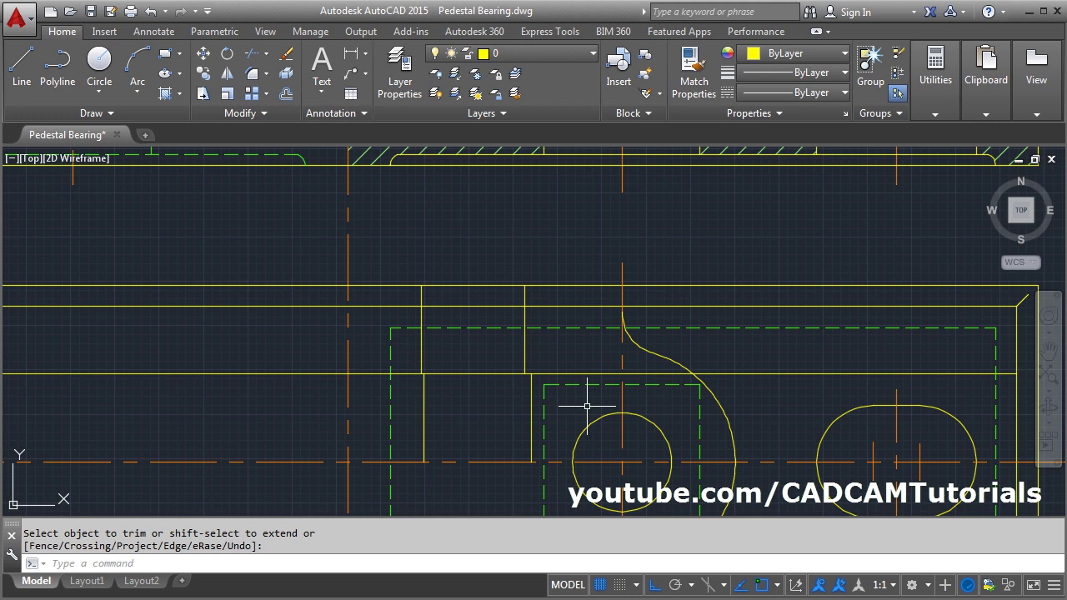
# Step: Trim the horizontal line's overhanging ends at the short vertical line and vertical centreline
pyautogui.press('Return')
pyautogui.click(531, 388)
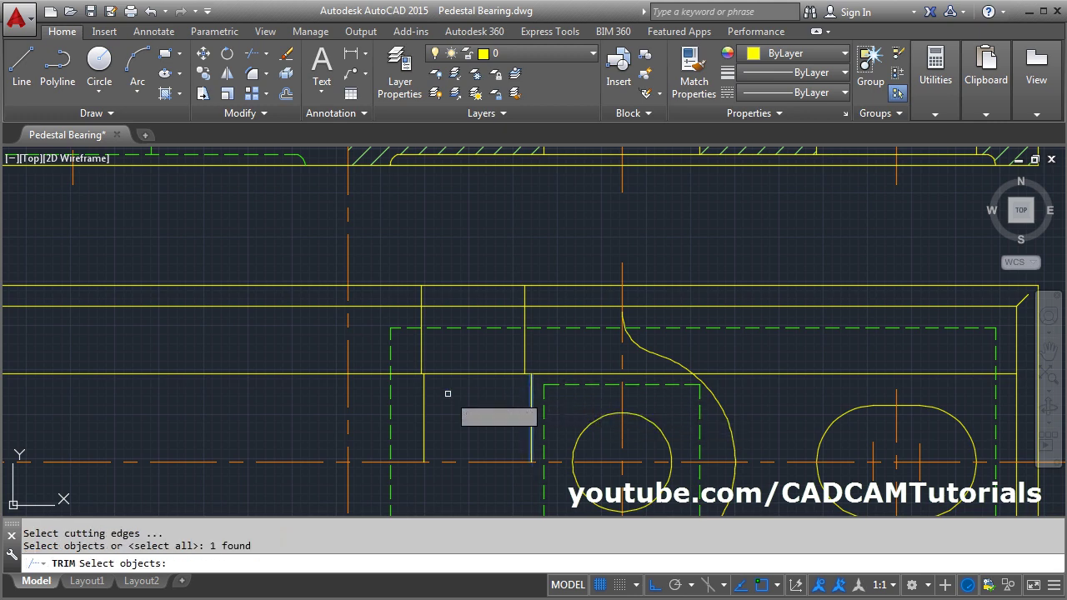
pyautogui.click(351, 394)
pyautogui.press('Return')
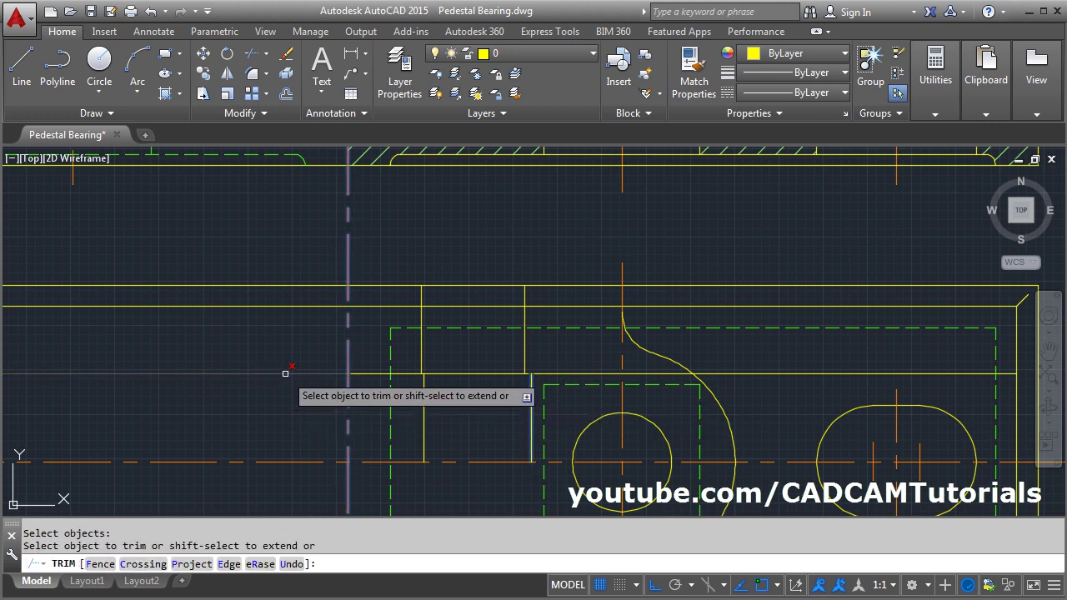
pyautogui.click(286, 373)
pyautogui.click(573, 374)
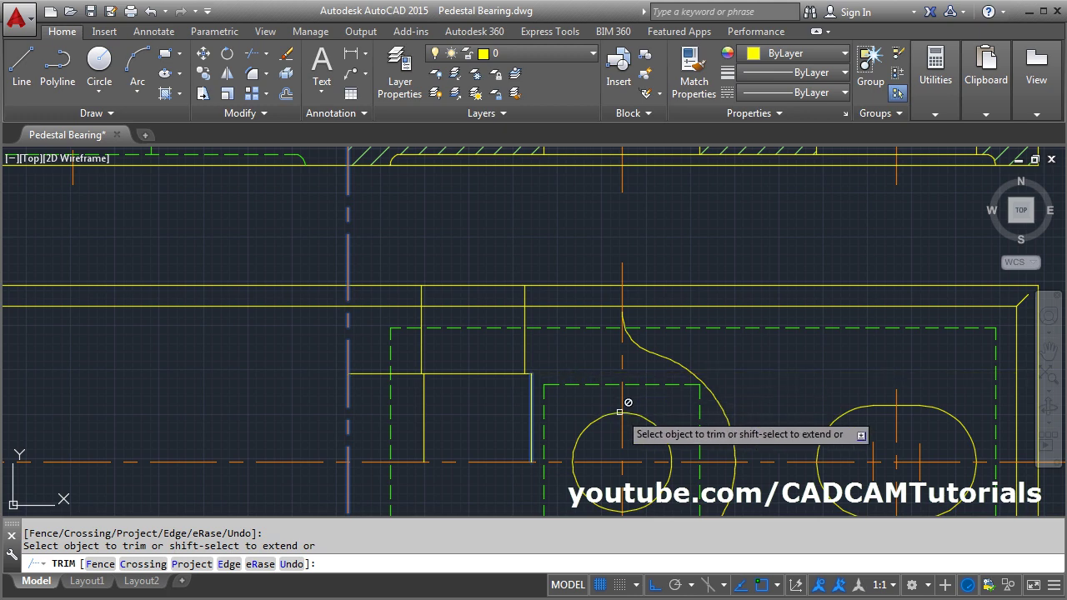
pyautogui.press('Return')
pyautogui.scroll(-2, 619, 412)
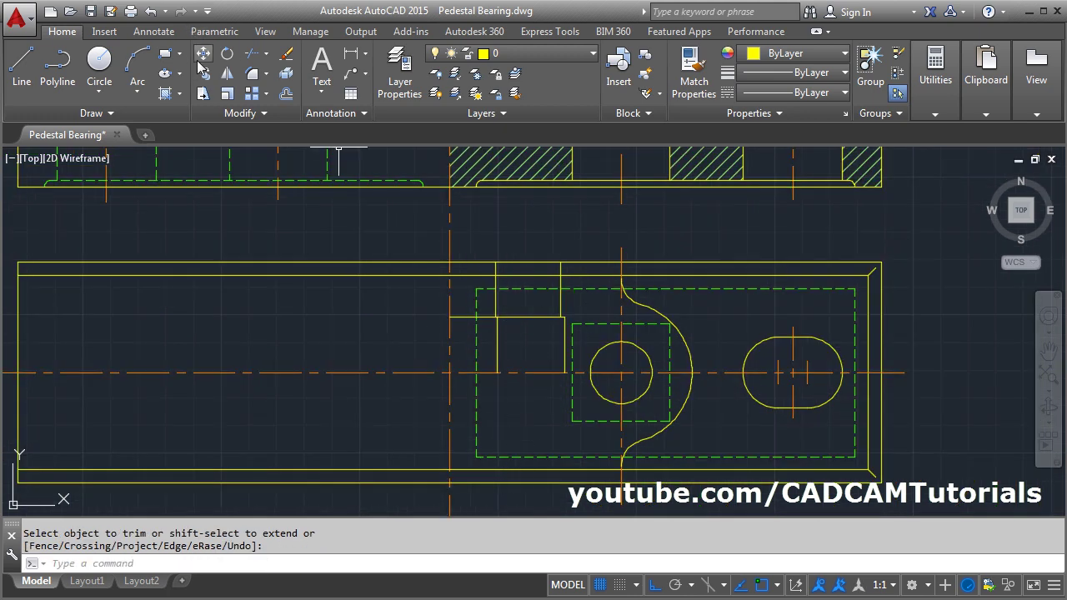
# Step: Mirror the five rib lines across the horizontal centreline, keeping the originals
pyautogui.click(228, 74)
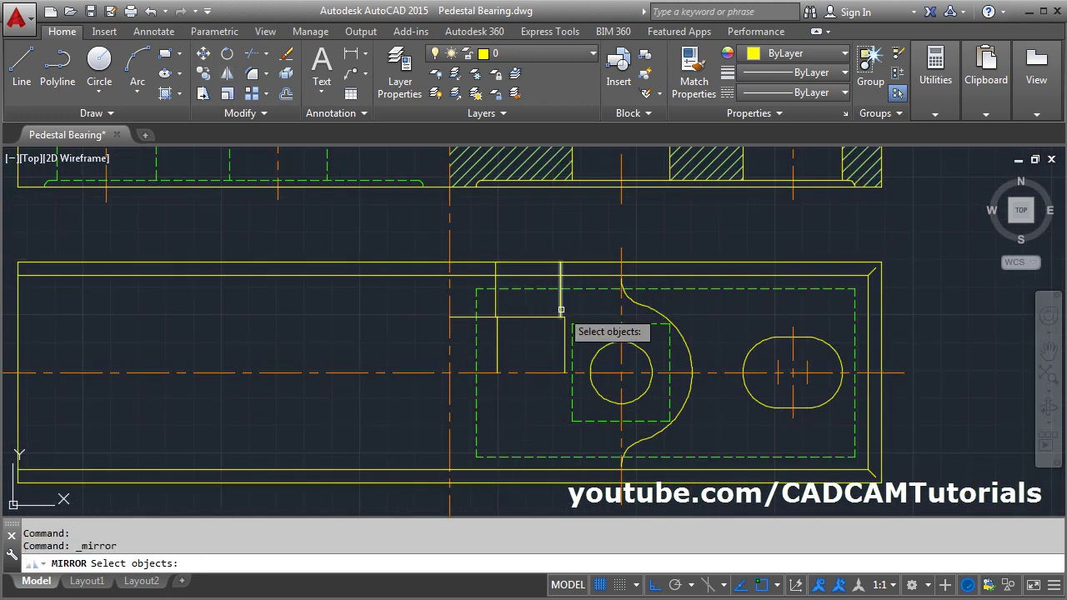
pyautogui.click(568, 310)
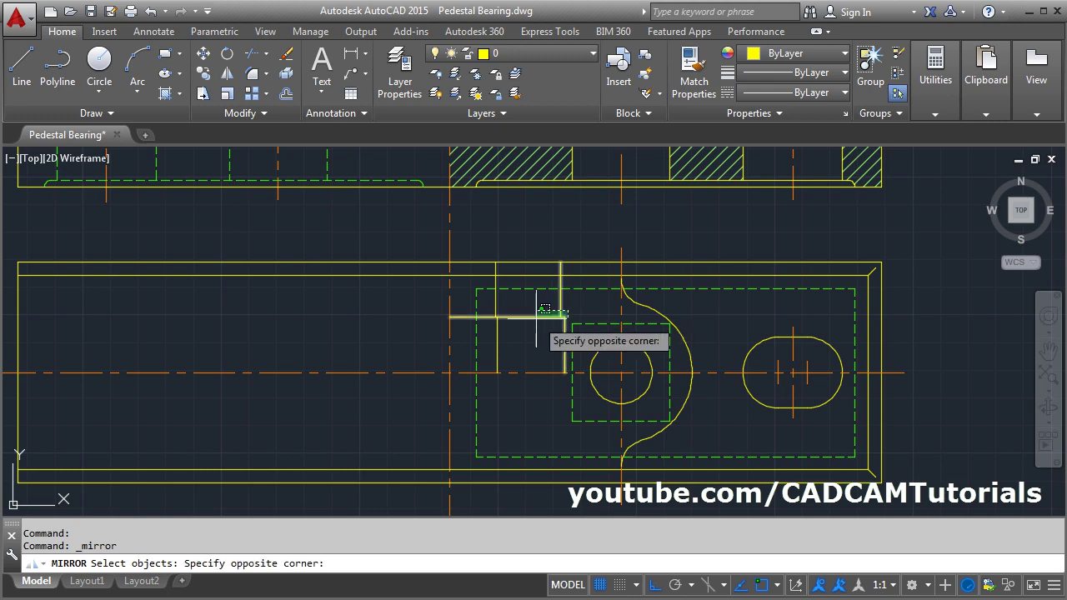
pyautogui.click(492, 324)
pyautogui.press('Return')
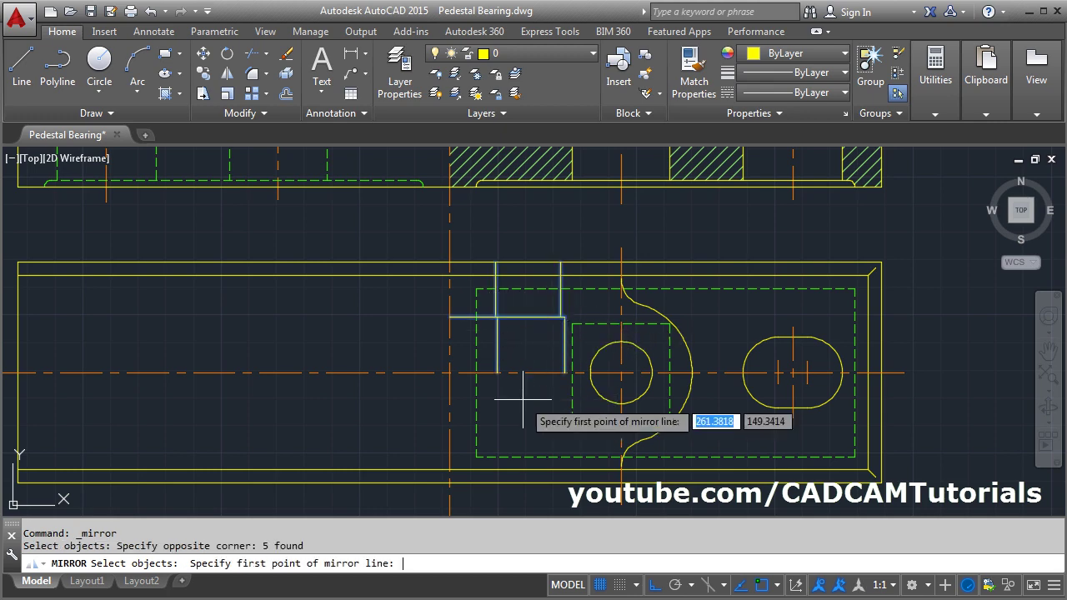
pyautogui.click(449, 373)
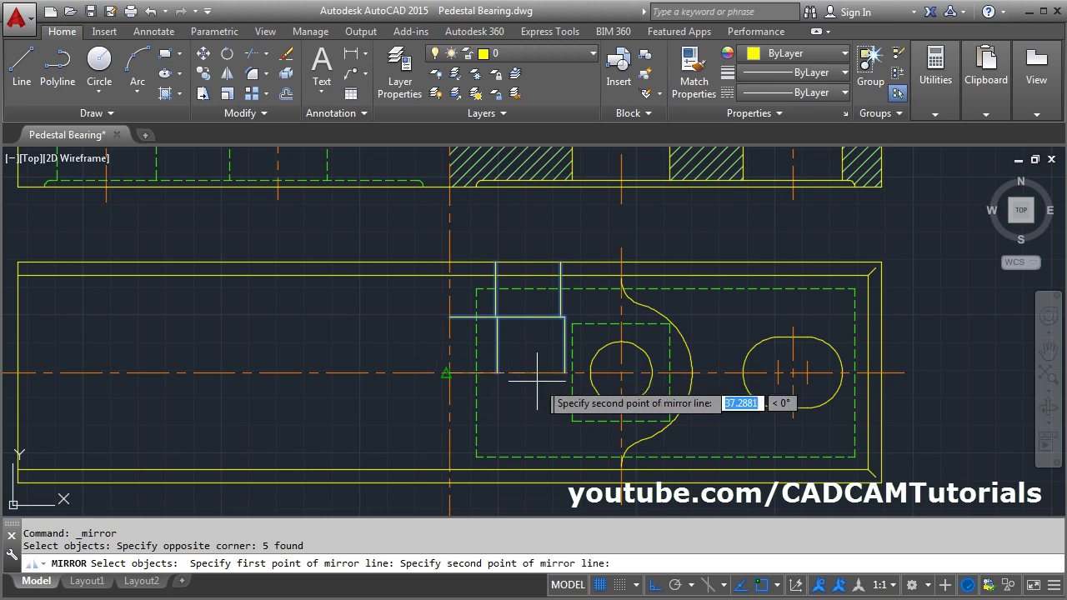
pyautogui.click(902, 374)
pyautogui.press('Return')
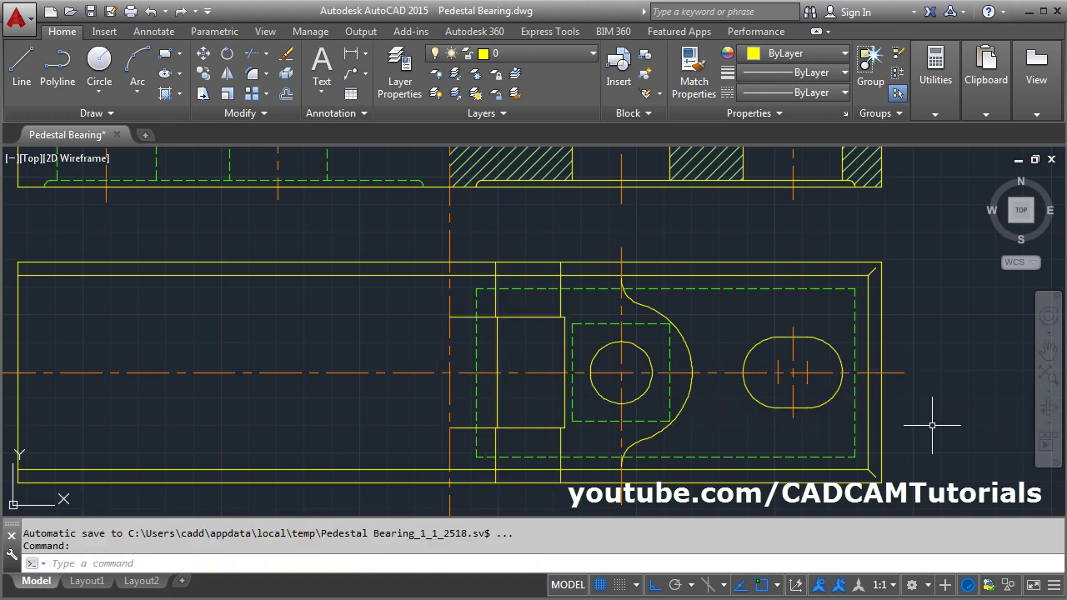
pyautogui.scroll(-2, 820, 346)
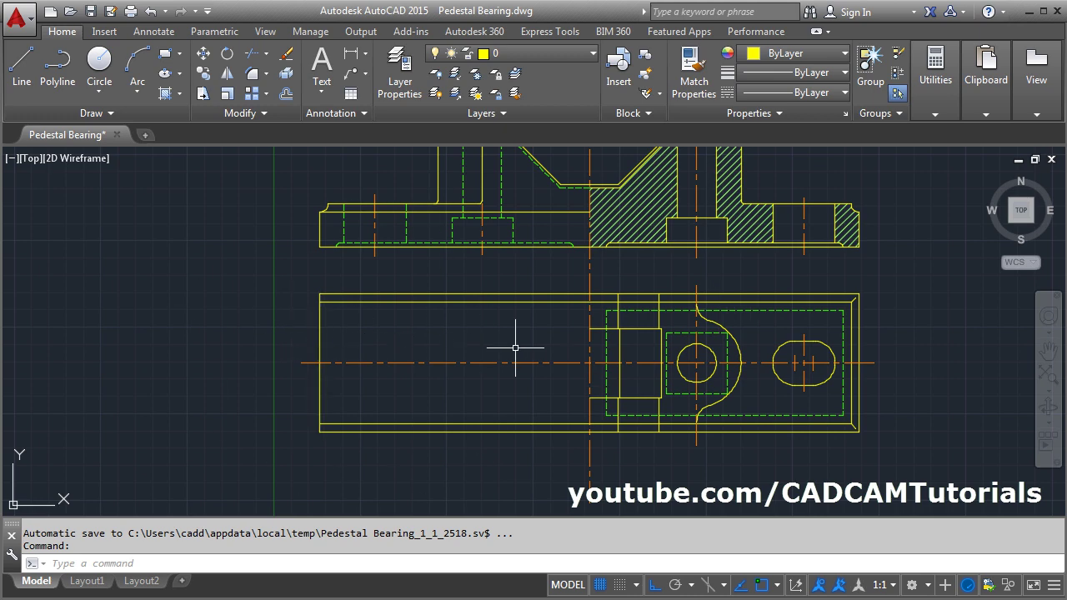
# Step: Trim away the horizontal outline lines left of the vertical centreline
pyautogui.press('Return')
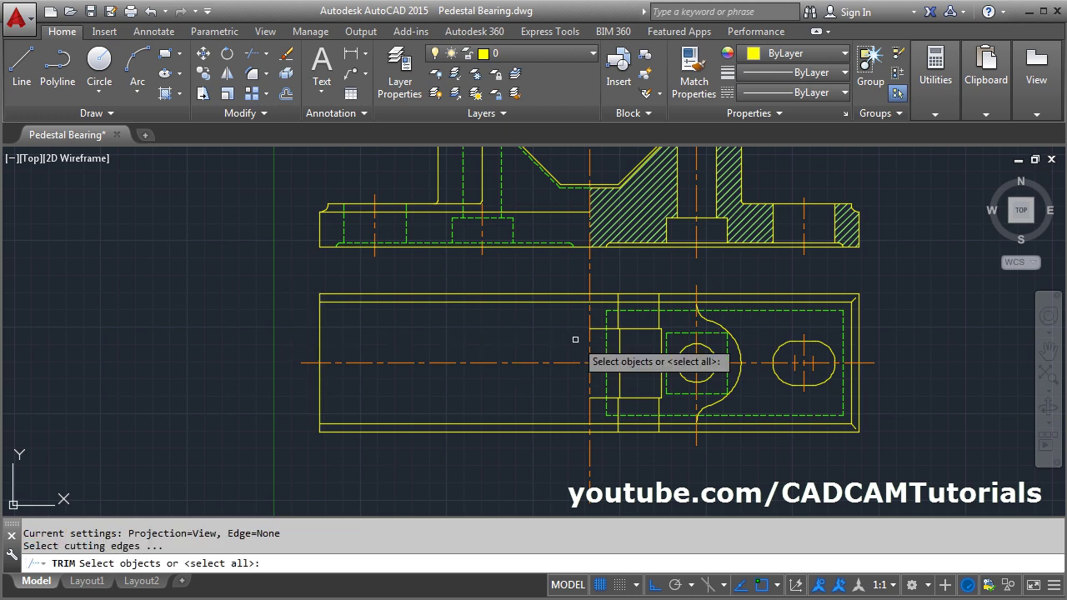
pyautogui.press('Return')
pyautogui.click(546, 279)
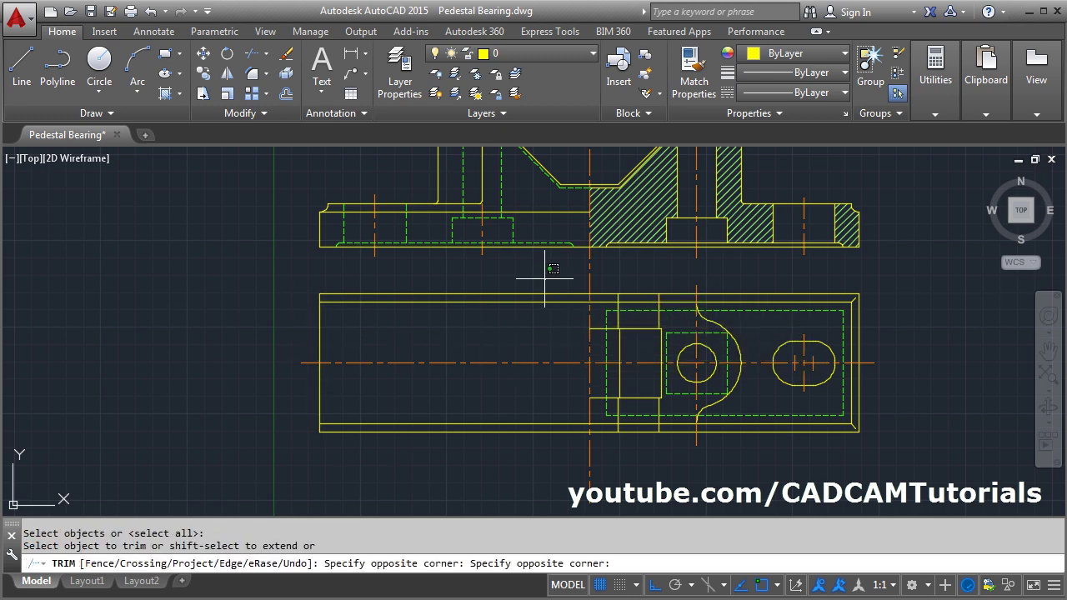
pyautogui.click(506, 327)
pyautogui.moveTo(512, 397); pyautogui.dragTo(447, 456)
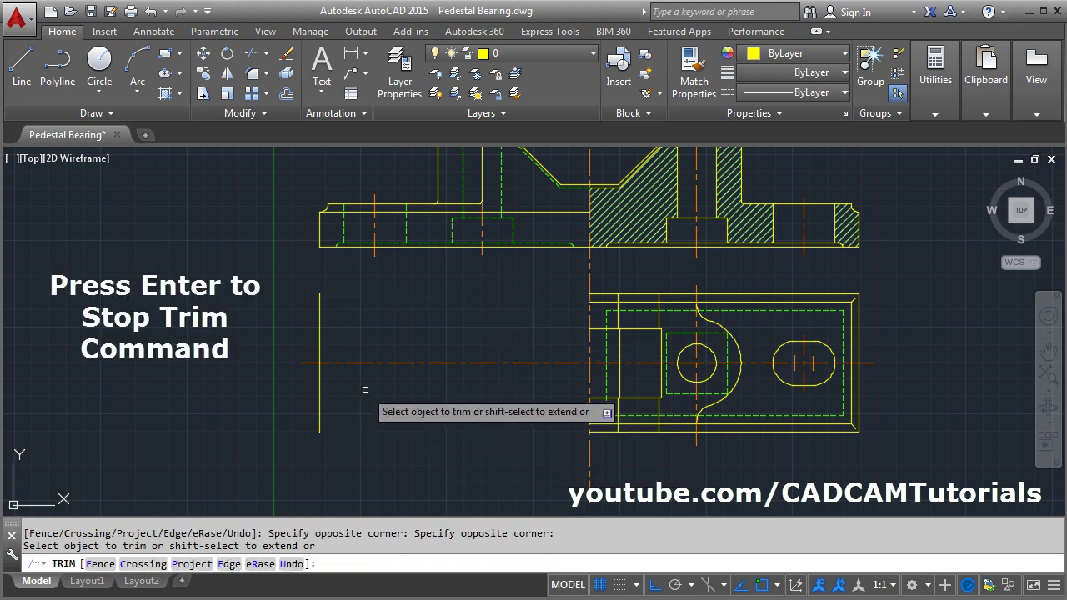
pyautogui.press('Return')
pyautogui.press('Escape')
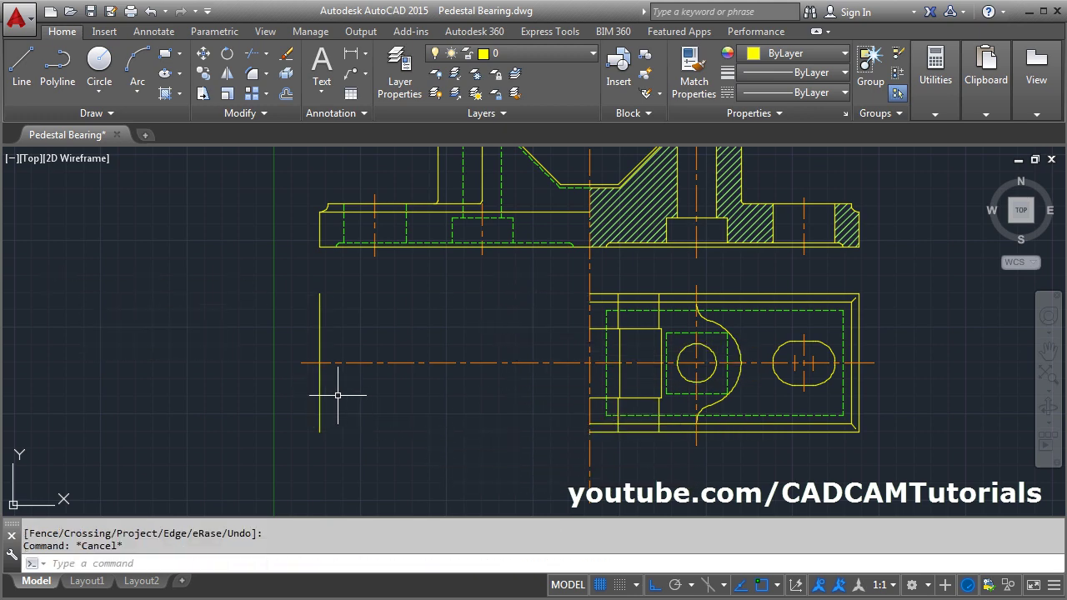
# Step: Erase the stray vertical line on the left side
pyautogui.press('Return')
pyautogui.click(321, 401)
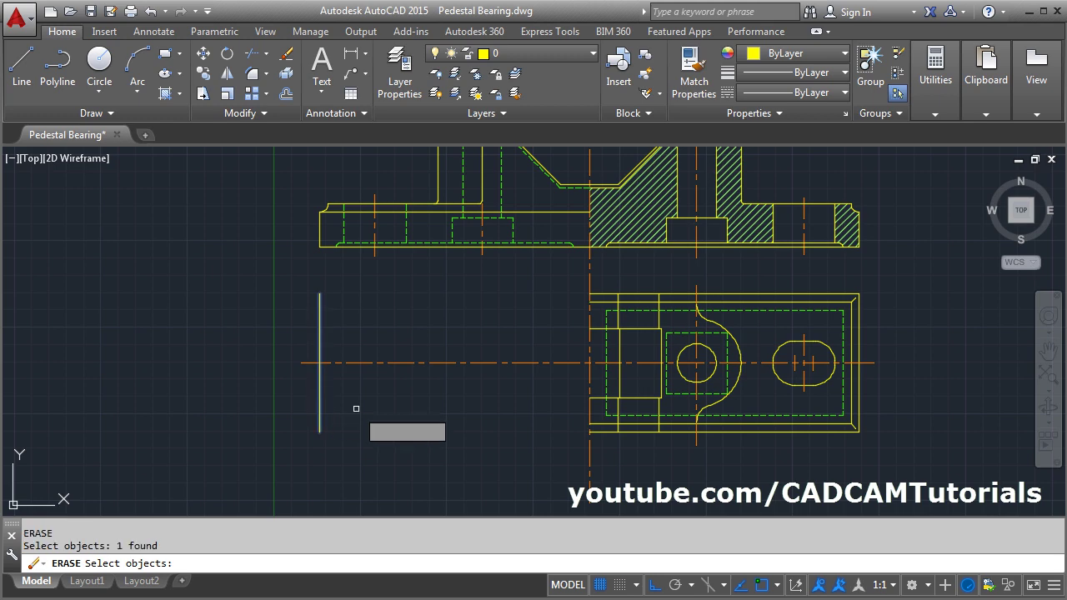
pyautogui.press('Return')
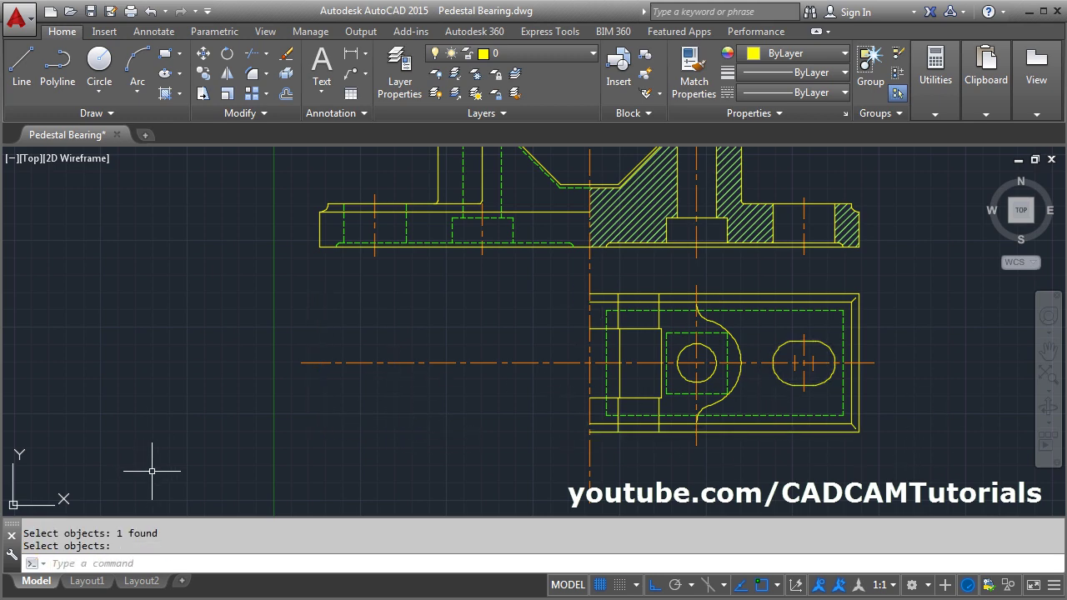
# Step: Mirror the right half of the top view across the vertical centreline, keeping the original half
pyautogui.click(228, 75)
pyautogui.click(569, 279)
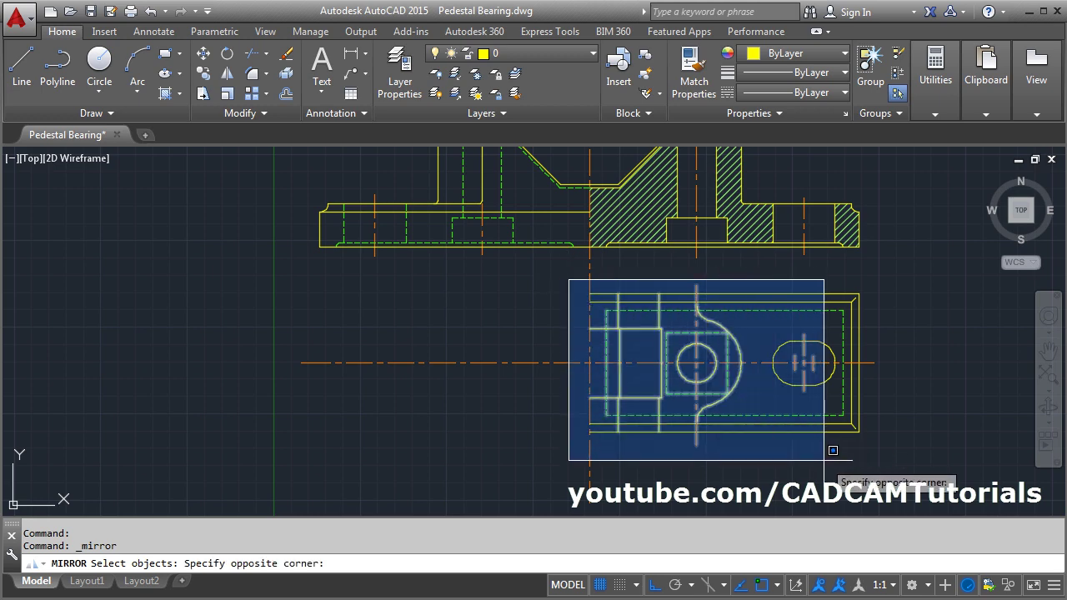
pyautogui.click(867, 456)
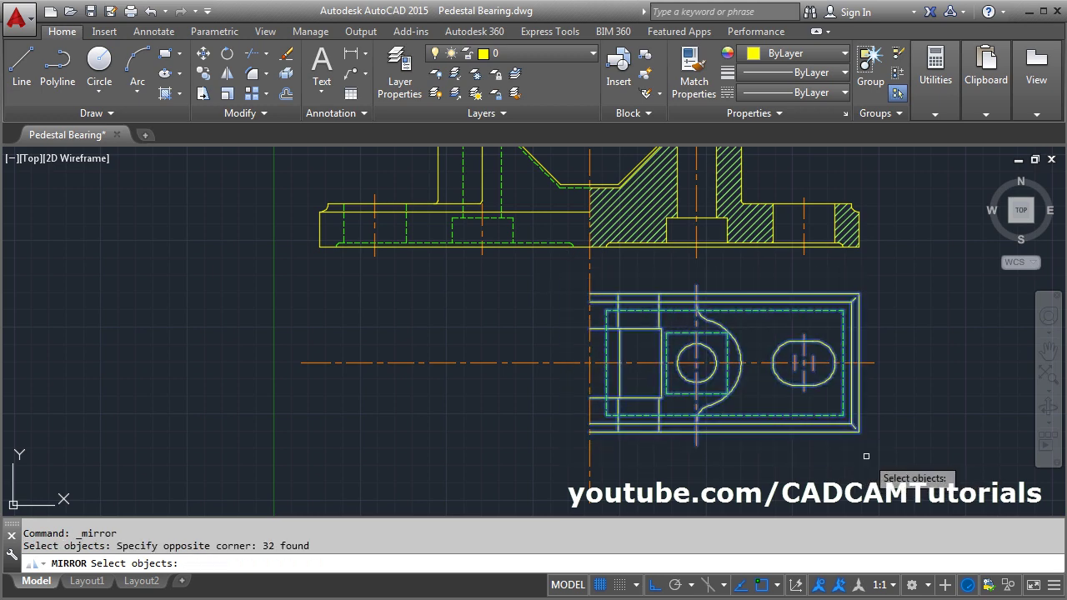
pyautogui.press('Return')
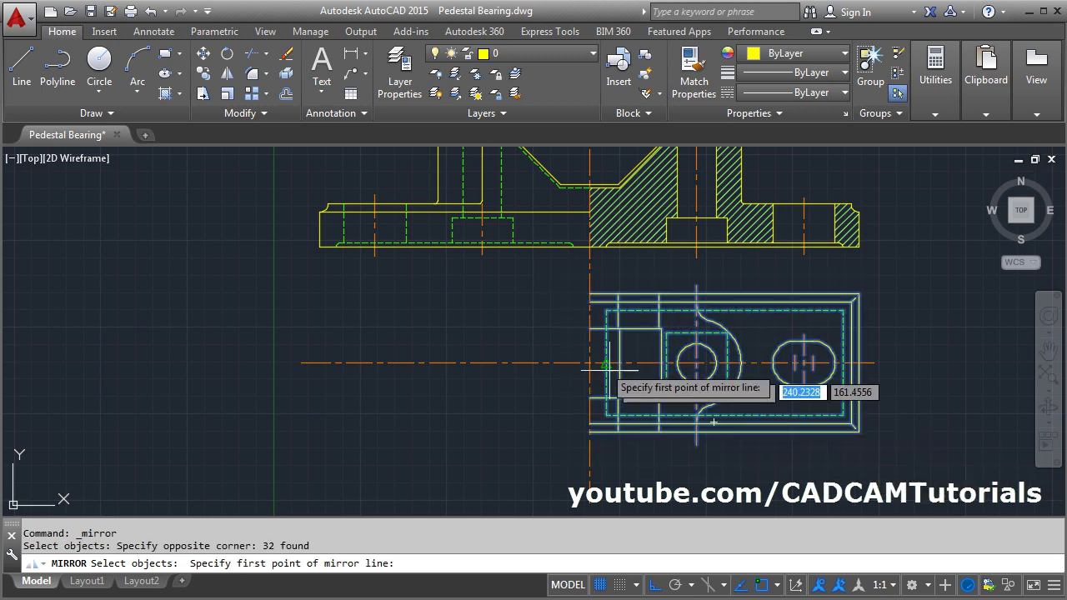
pyautogui.click(589, 247)
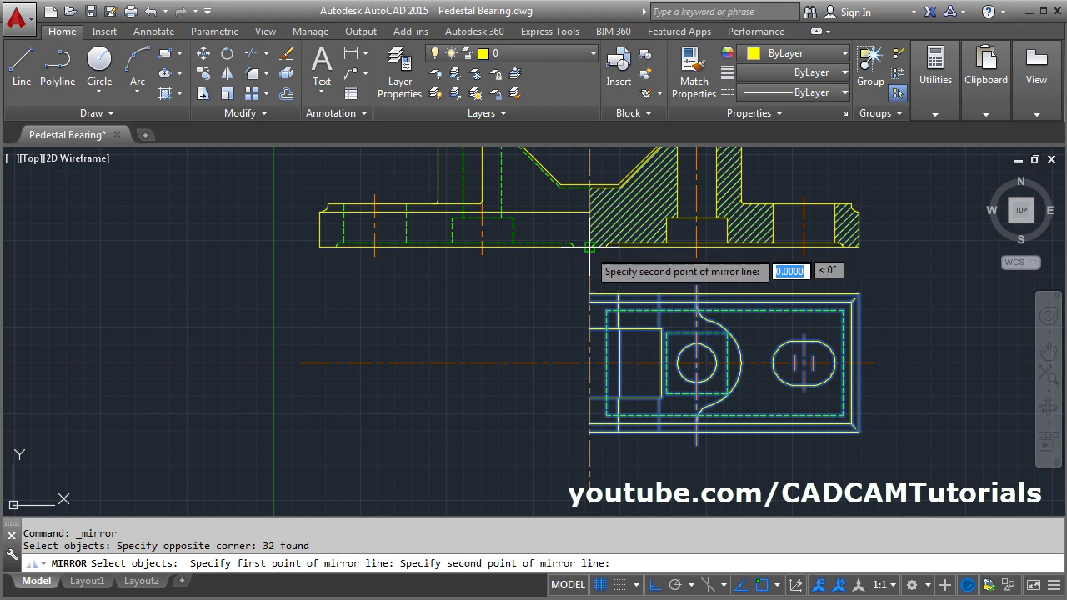
pyautogui.click(589, 504)
pyautogui.press('Return')
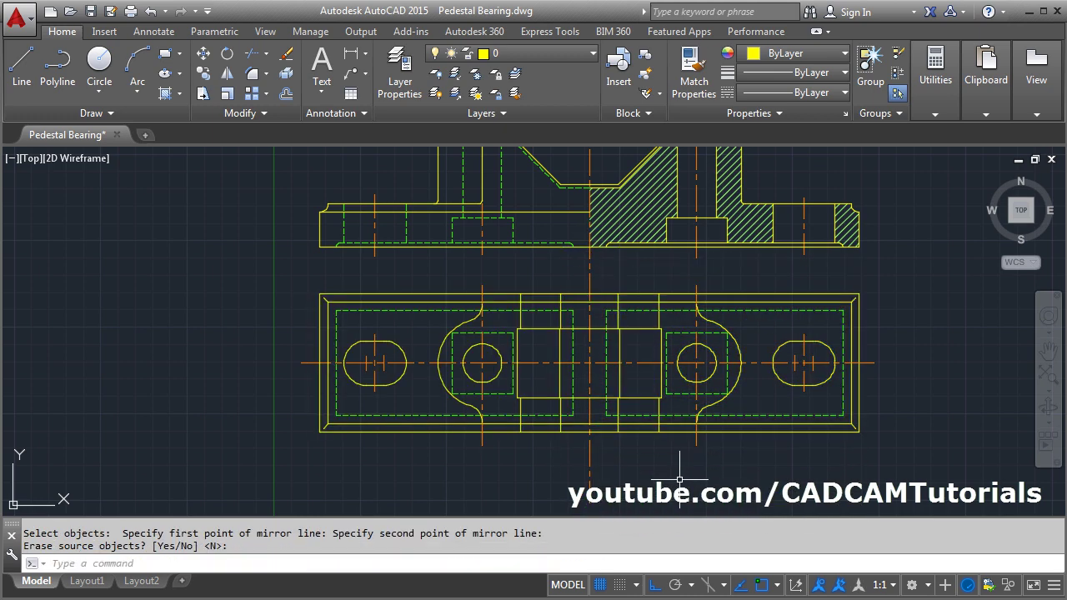